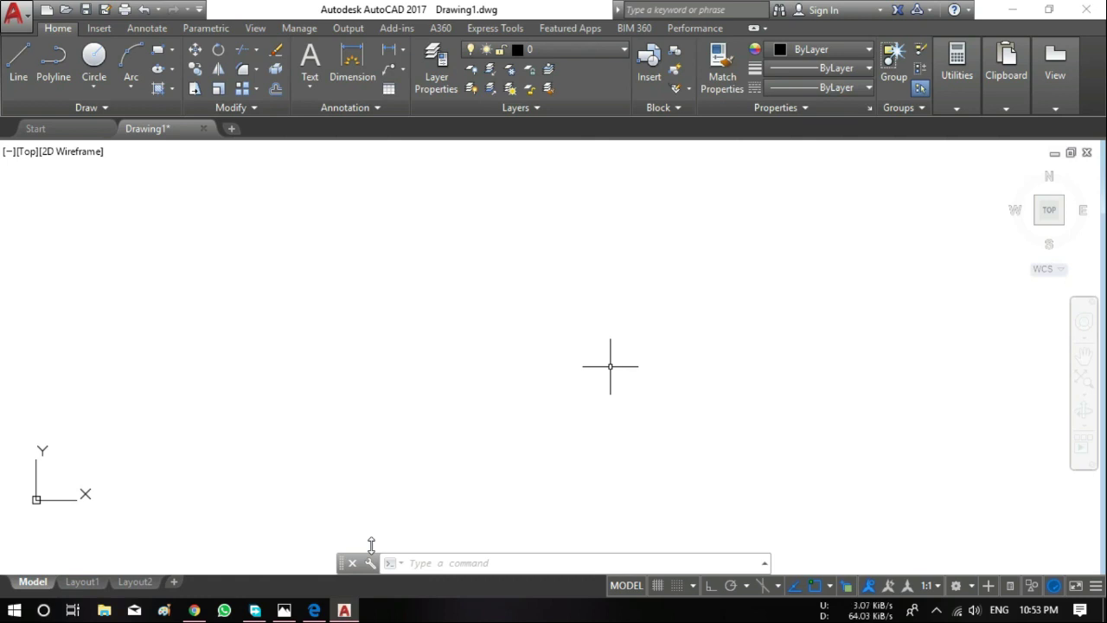
# Drag the Bed - Queen block from DesignCenter into Drawing1, then close DesignCenter
pyautogui.hotkey('ctrl', '2')
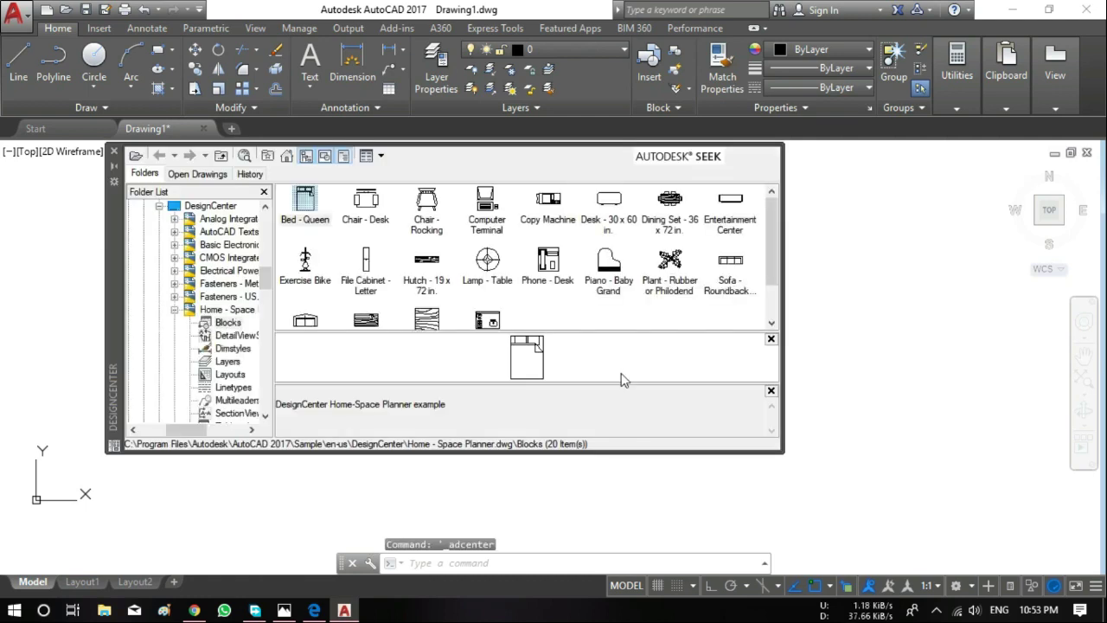
pyautogui.moveTo(117, 248); pyautogui.dragTo(121, 260)
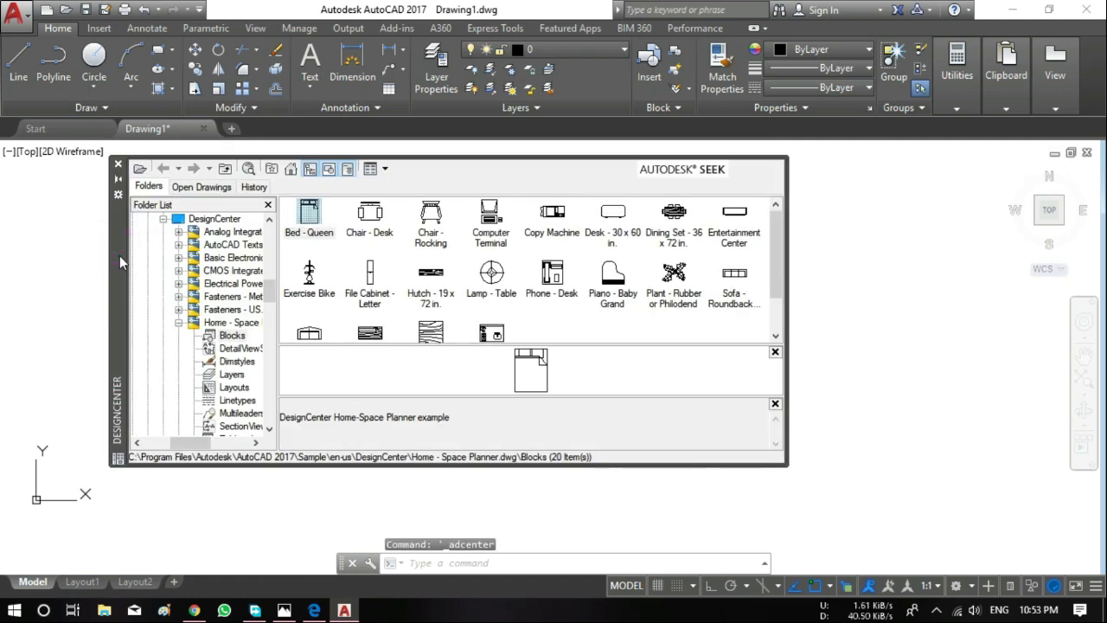
pyautogui.moveTo(310, 211); pyautogui.dragTo(828, 299)
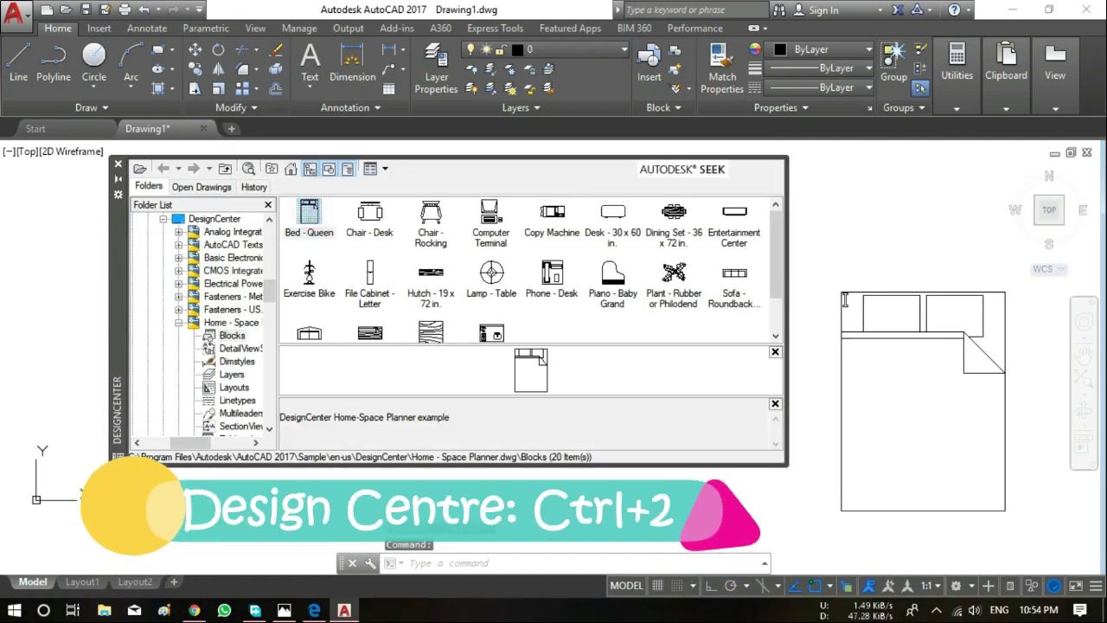
pyautogui.click(119, 164)
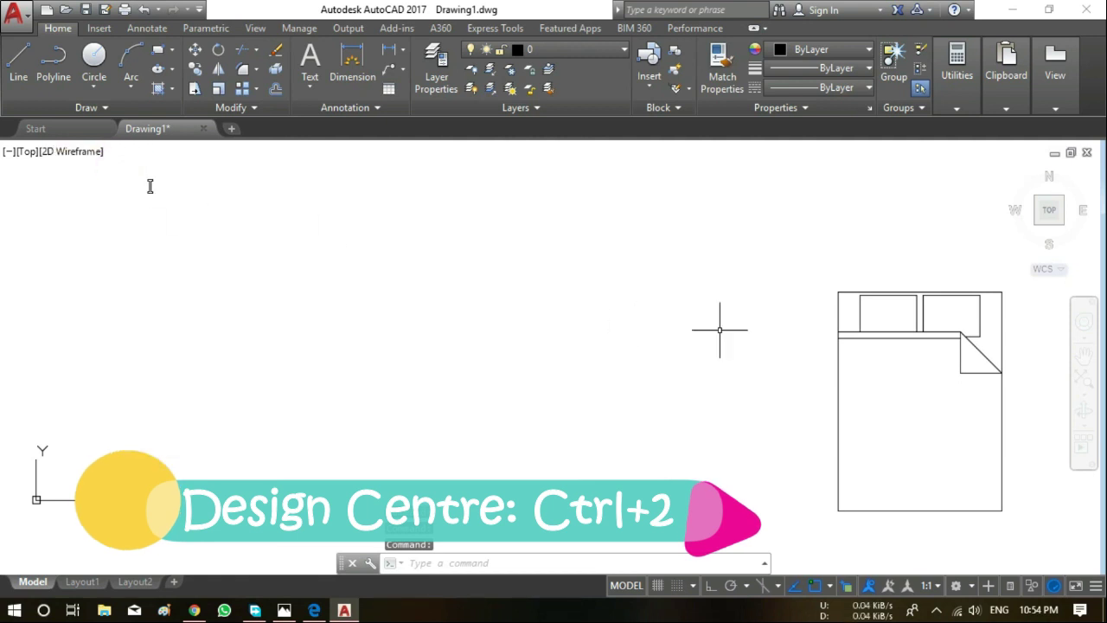
# Pan and zoom to centre the bed in view, then select it
pyautogui.moveTo(719, 323); pyautogui.dragTo(395, 292, button='middle')
pyautogui.scroll(2, 584, 361)
pyautogui.moveTo(585, 362); pyautogui.dragTo(601, 329, button='middle')
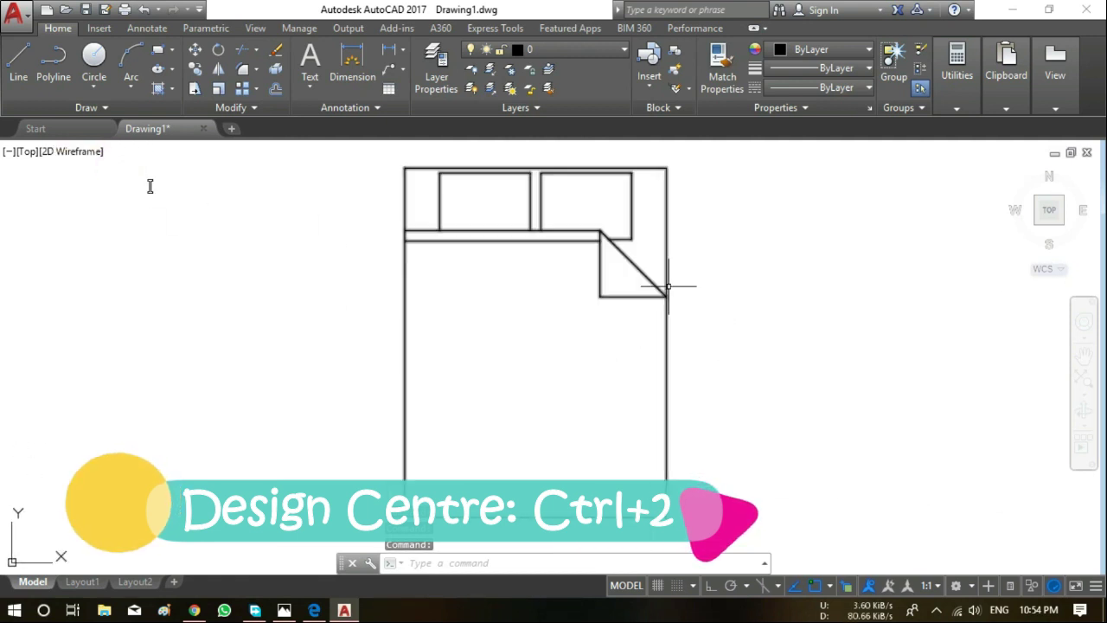
pyautogui.click(640, 275)
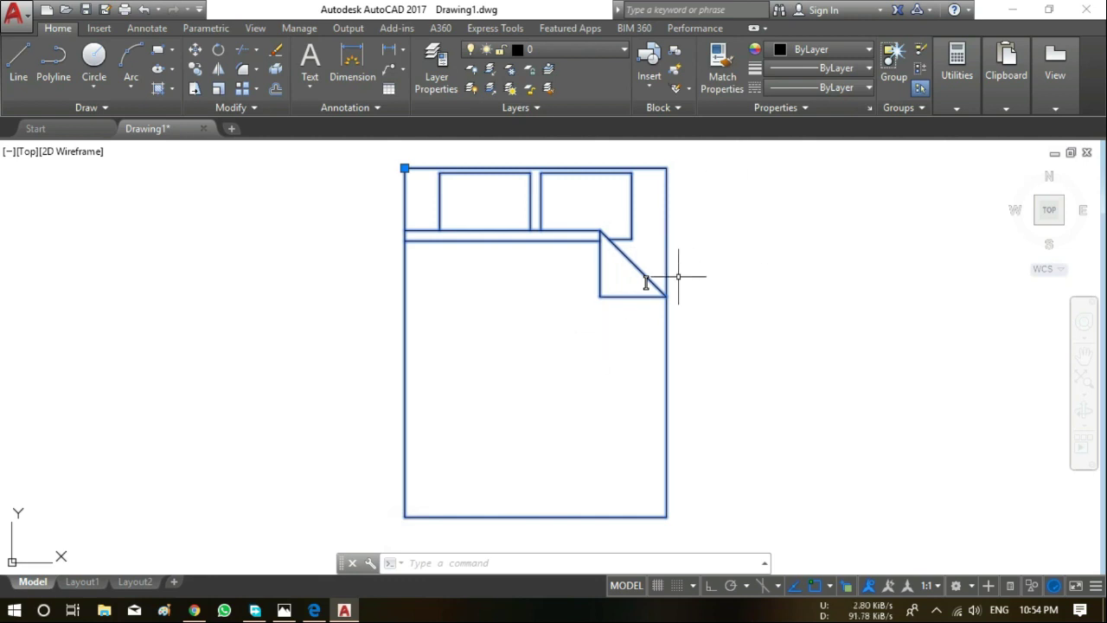
# Use BE to pick Bed - Queen and open it in the Block Editor
pyautogui.press('Escape')
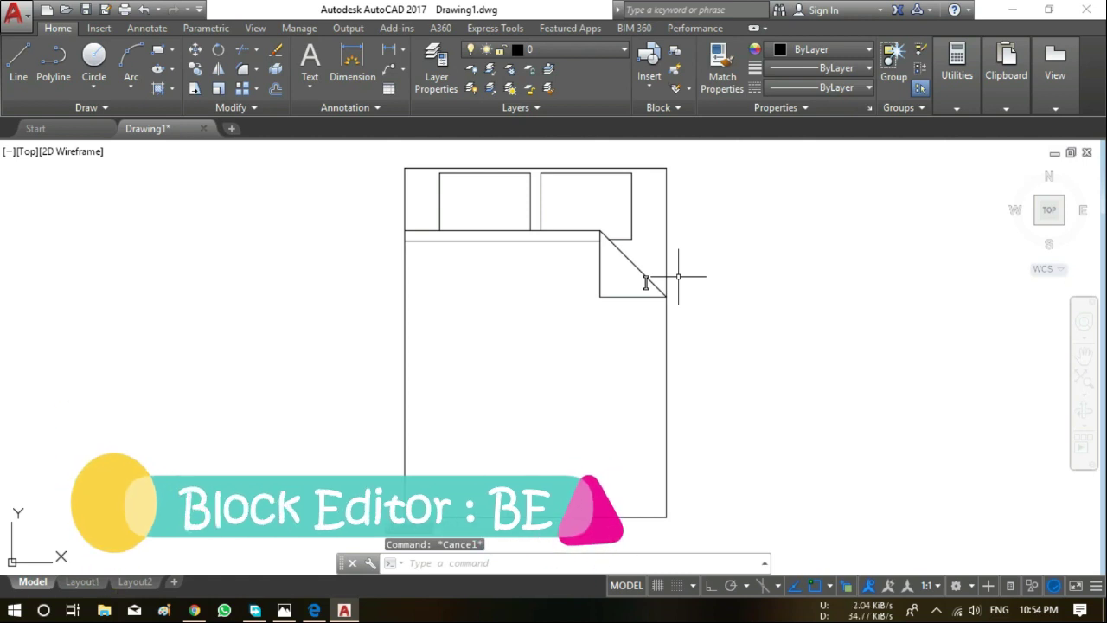
pyautogui.write('BE')
pyautogui.press('Return')
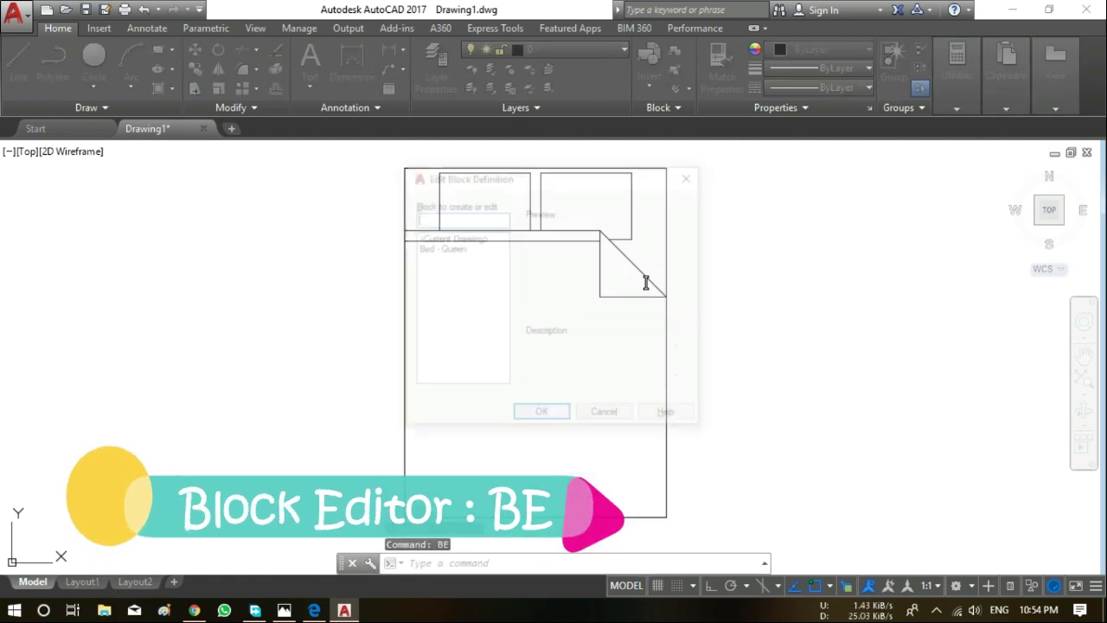
pyautogui.moveTo(469, 184); pyautogui.dragTo(619, 187)
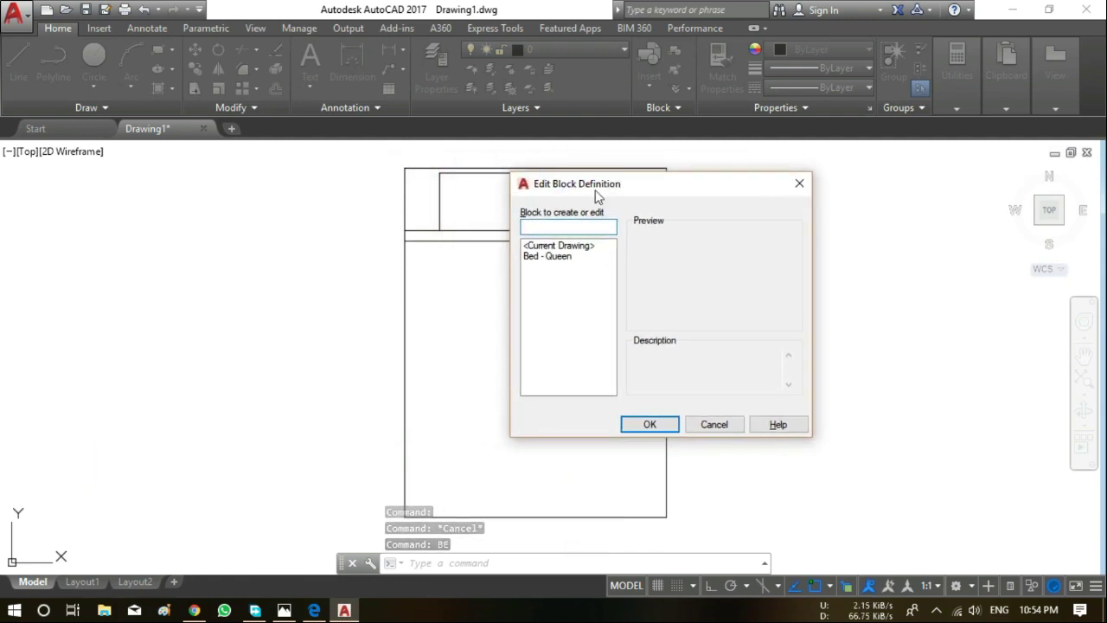
pyautogui.click(552, 260)
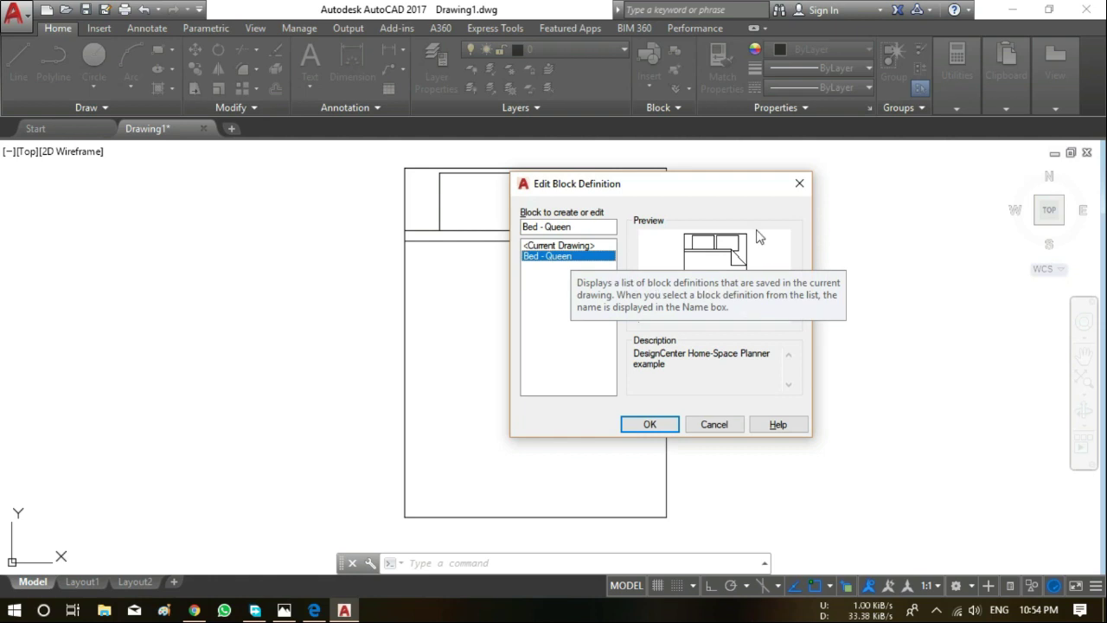
pyautogui.click(649, 425)
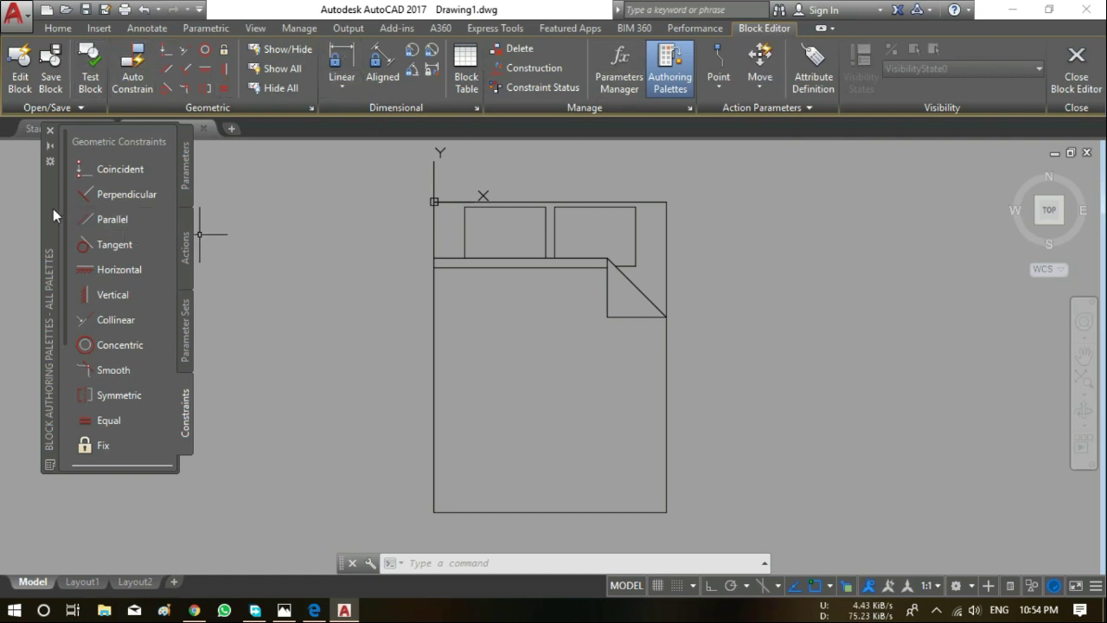
pyautogui.moveTo(52, 208); pyautogui.dragTo(60, 221)
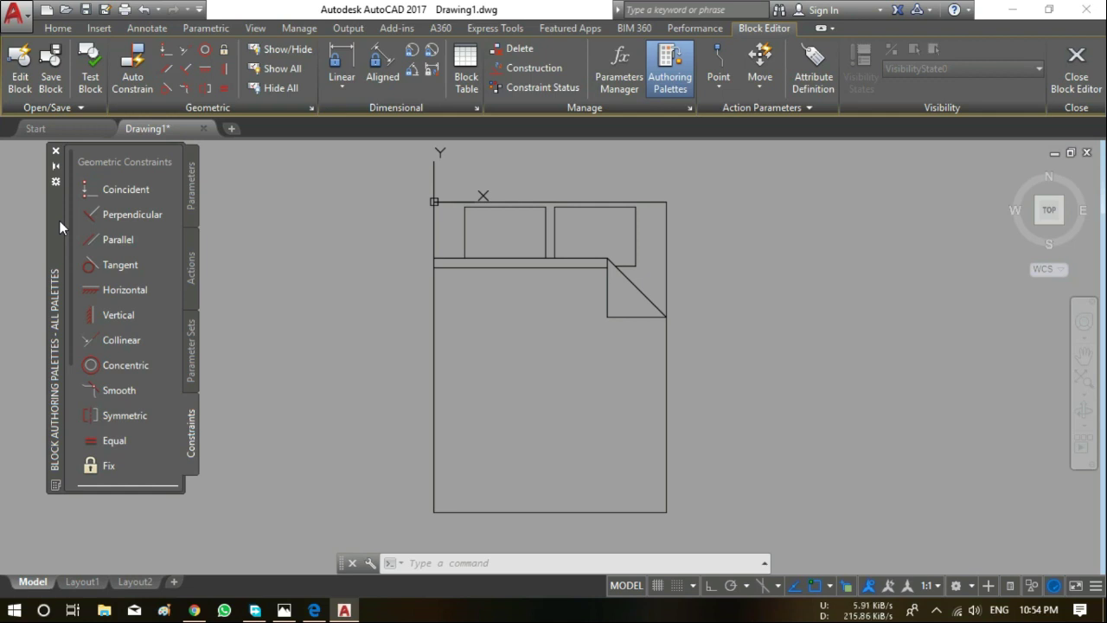
pyautogui.moveTo(490, 275); pyautogui.dragTo(502, 269, button='middle')
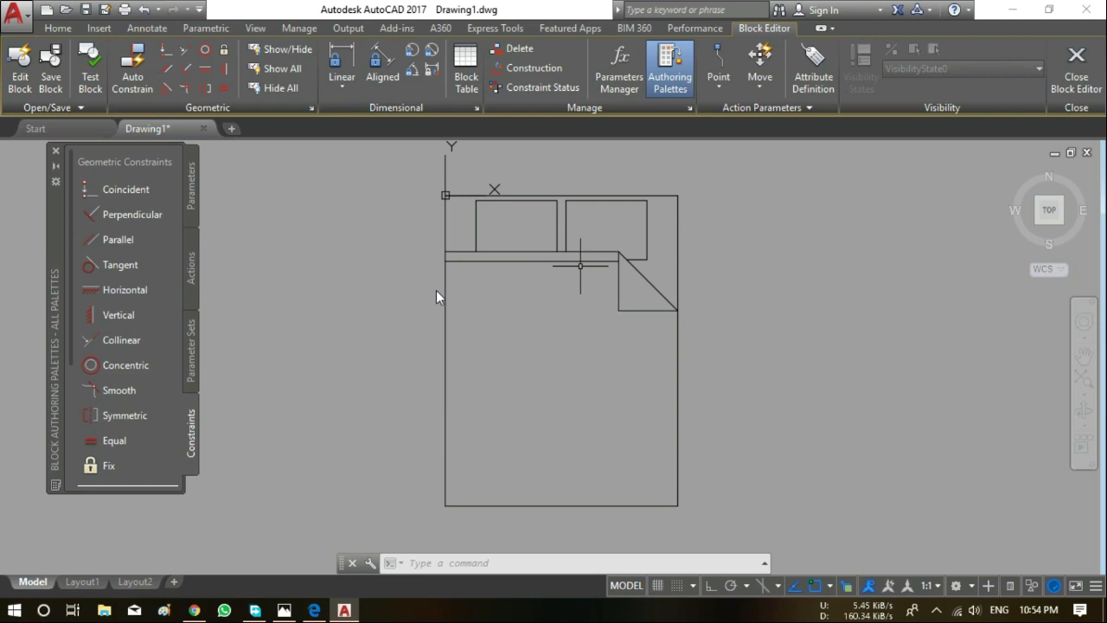
pyautogui.moveTo(564, 282); pyautogui.dragTo(554, 271, button='middle')
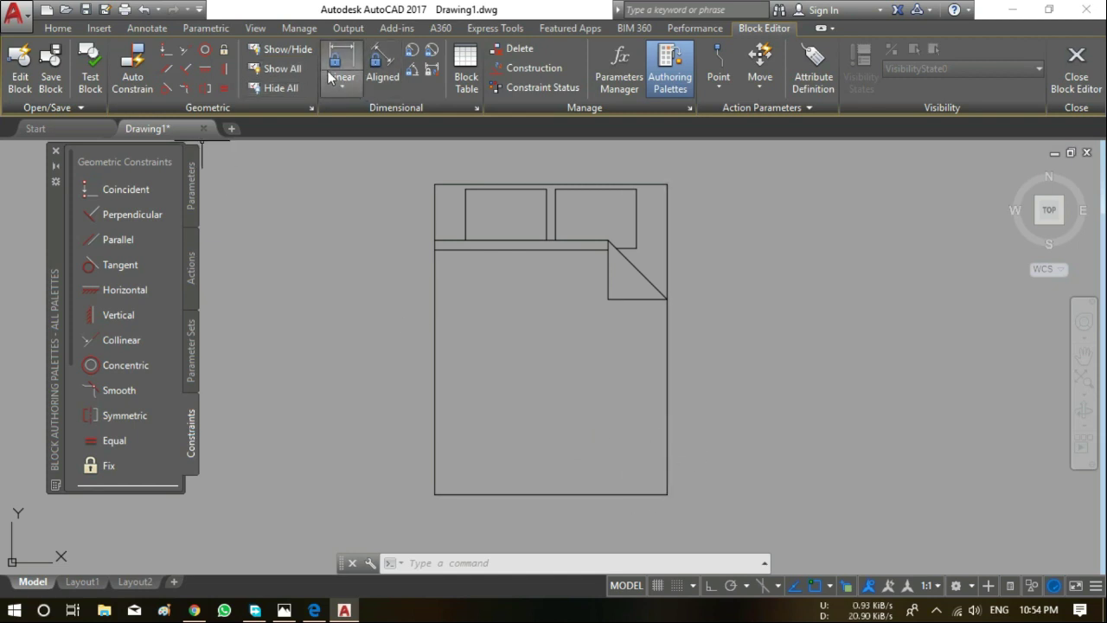
pyautogui.click(351, 85)
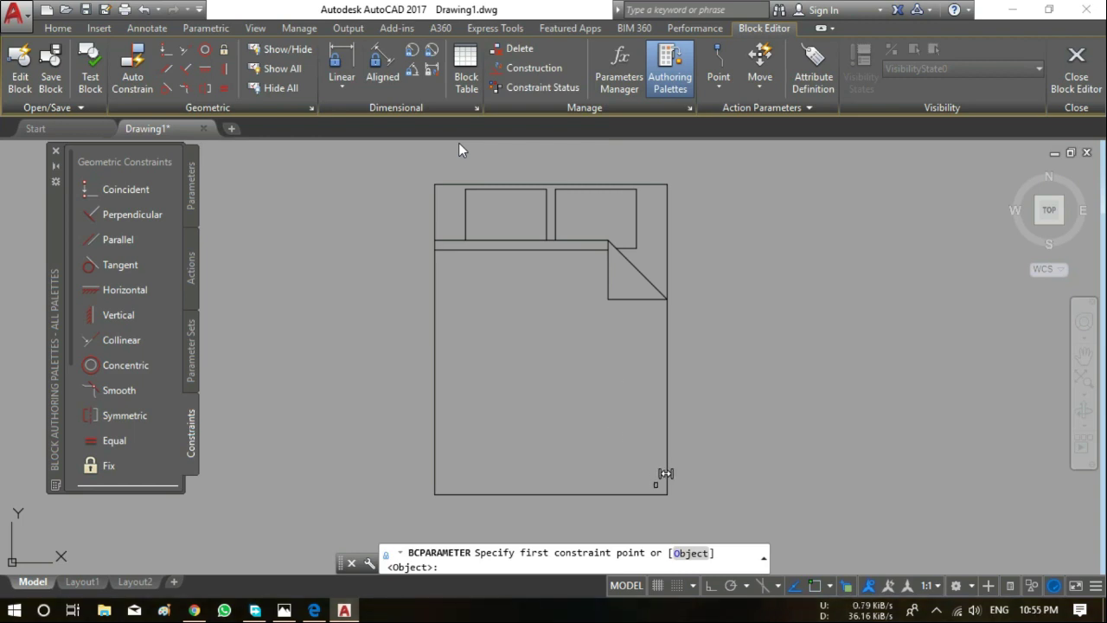
pyautogui.click(667, 494)
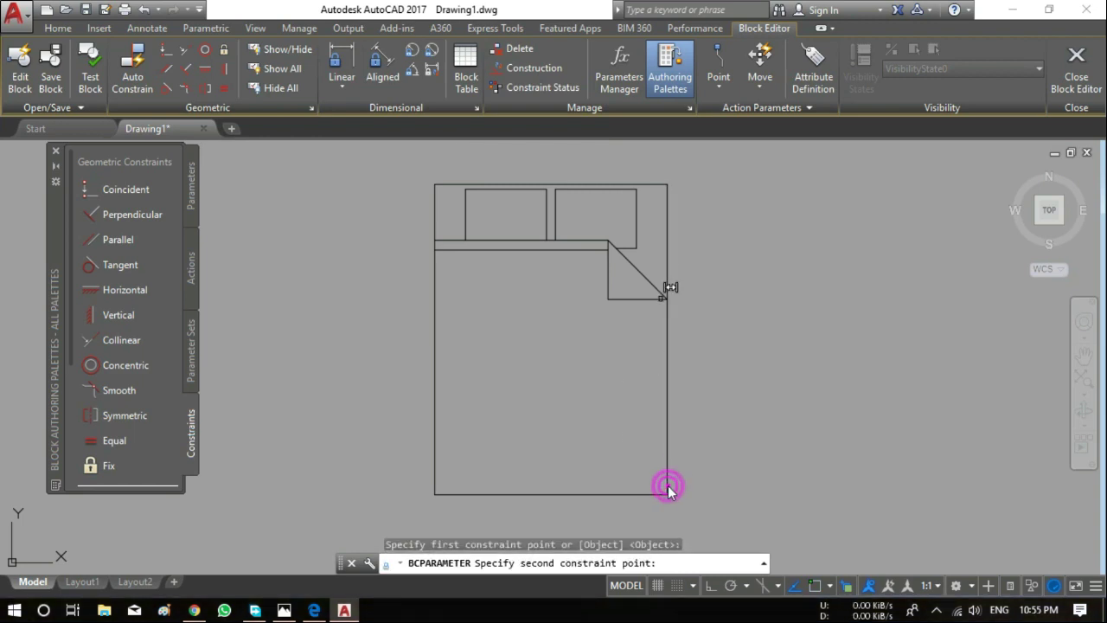
pyautogui.click(666, 185)
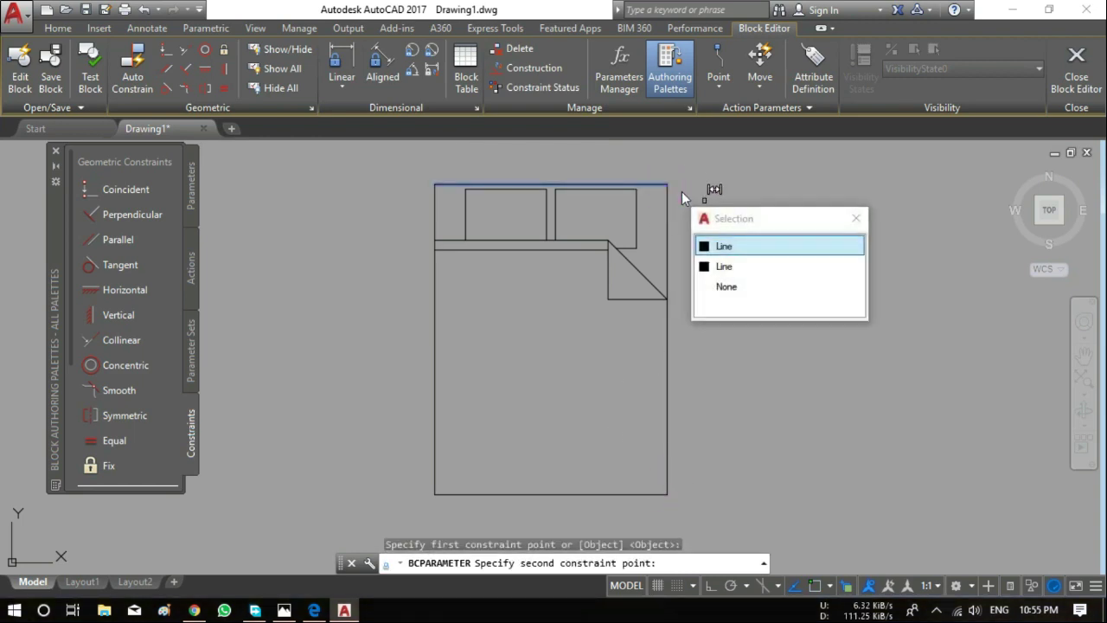
pyautogui.click(717, 242)
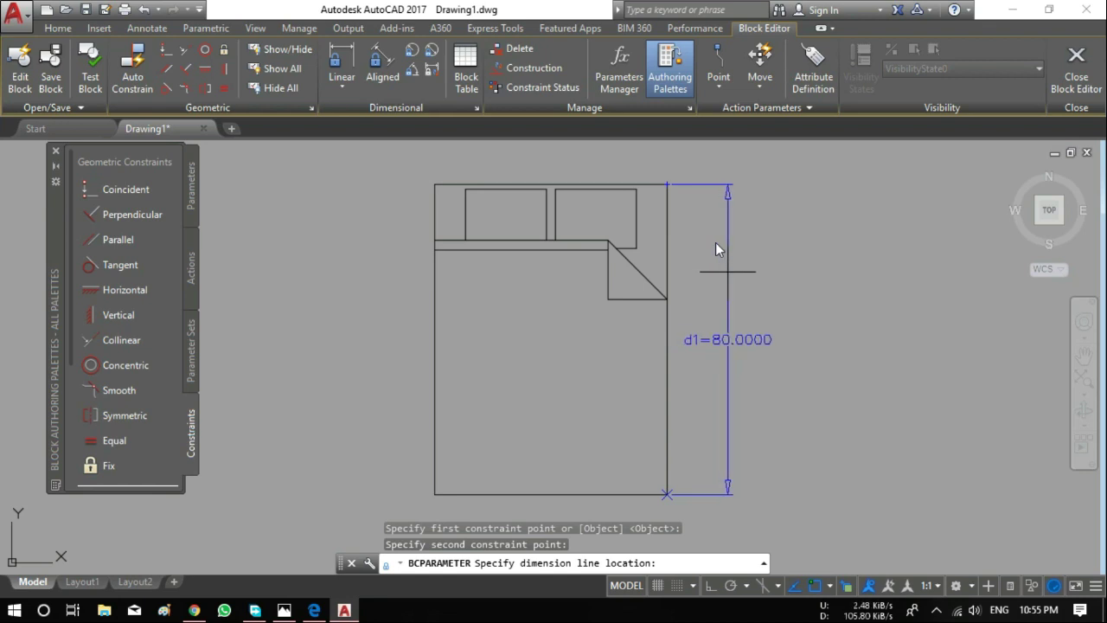
pyautogui.press('Escape')
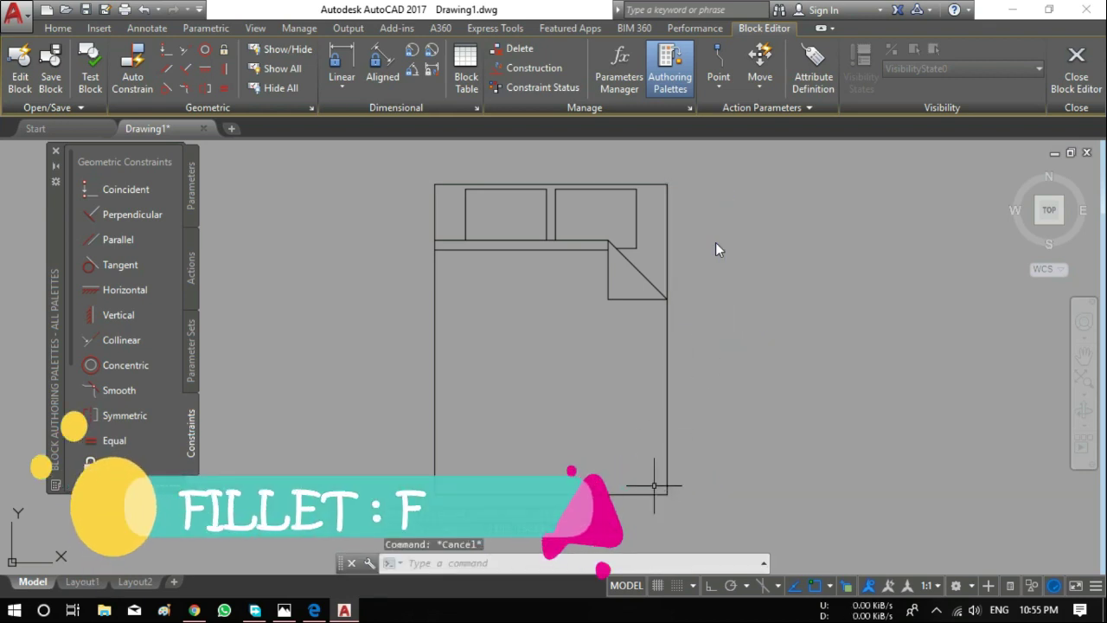
# Start FILLET with radius 2 in Multiple mode
pyautogui.write('f')
pyautogui.press('Return')
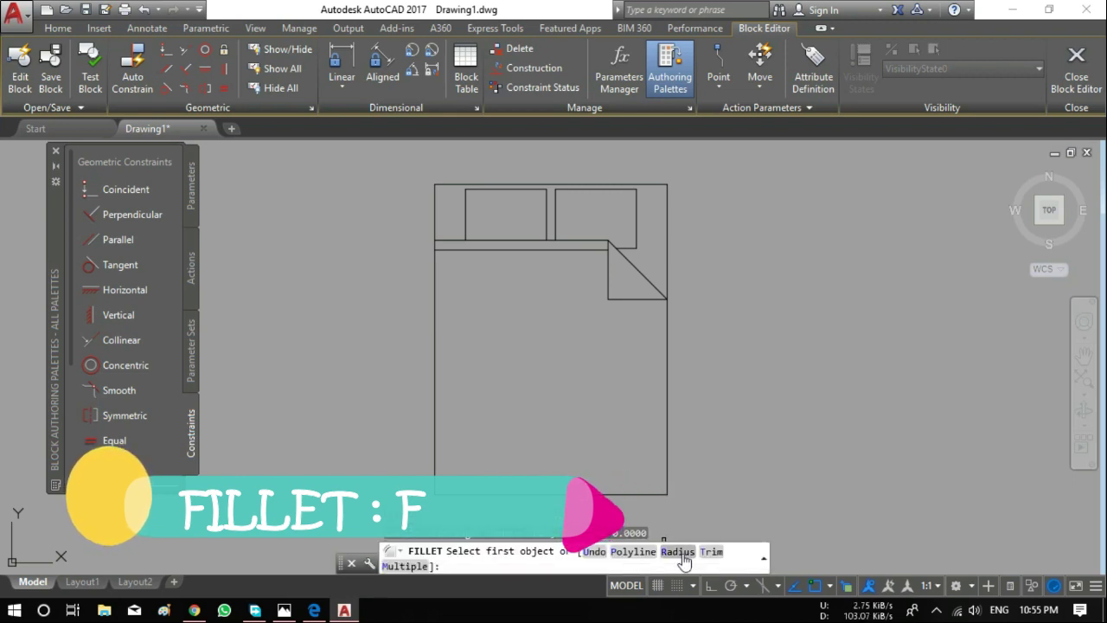
pyautogui.click(683, 553)
pyautogui.press('Return')
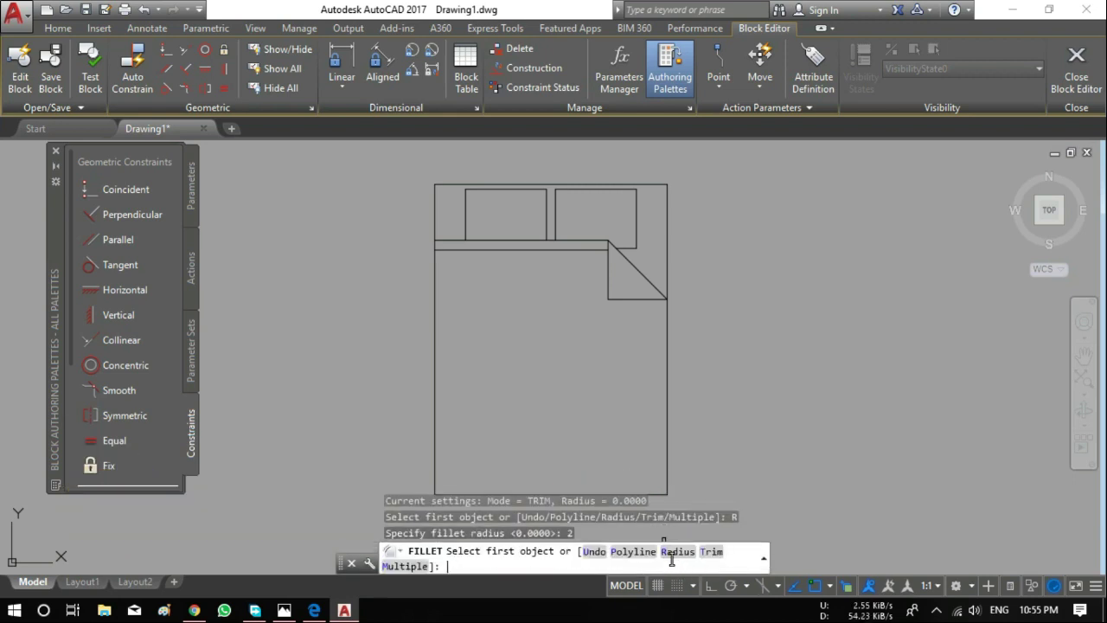
pyautogui.click(406, 565)
# Round the bottom-right and bottom-left corners of the bed frame
pyautogui.click(661, 436)
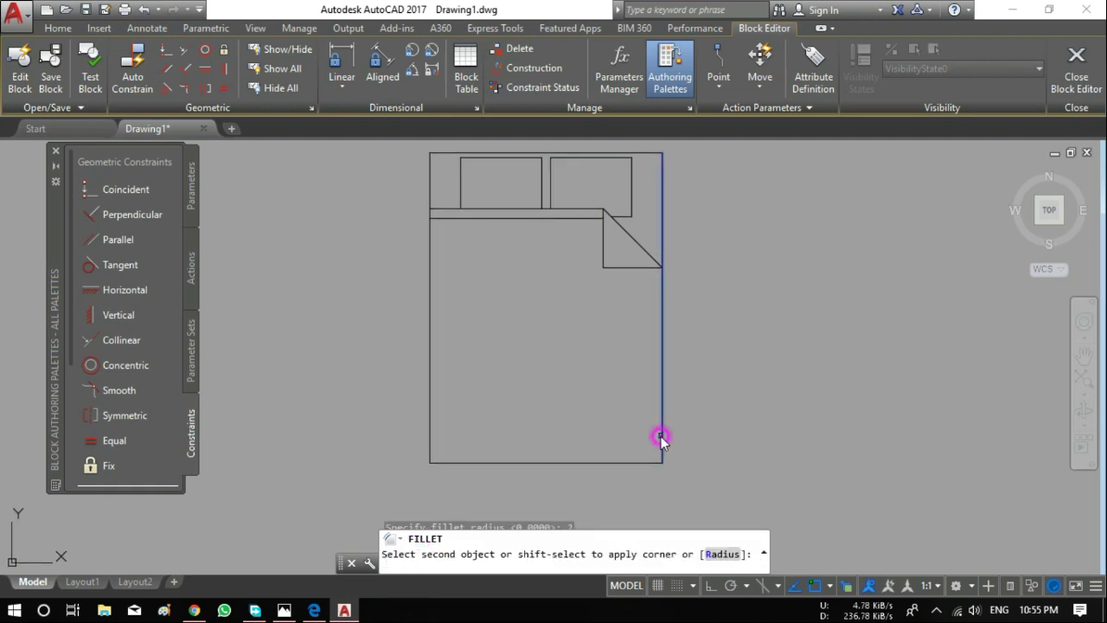
pyautogui.click(639, 462)
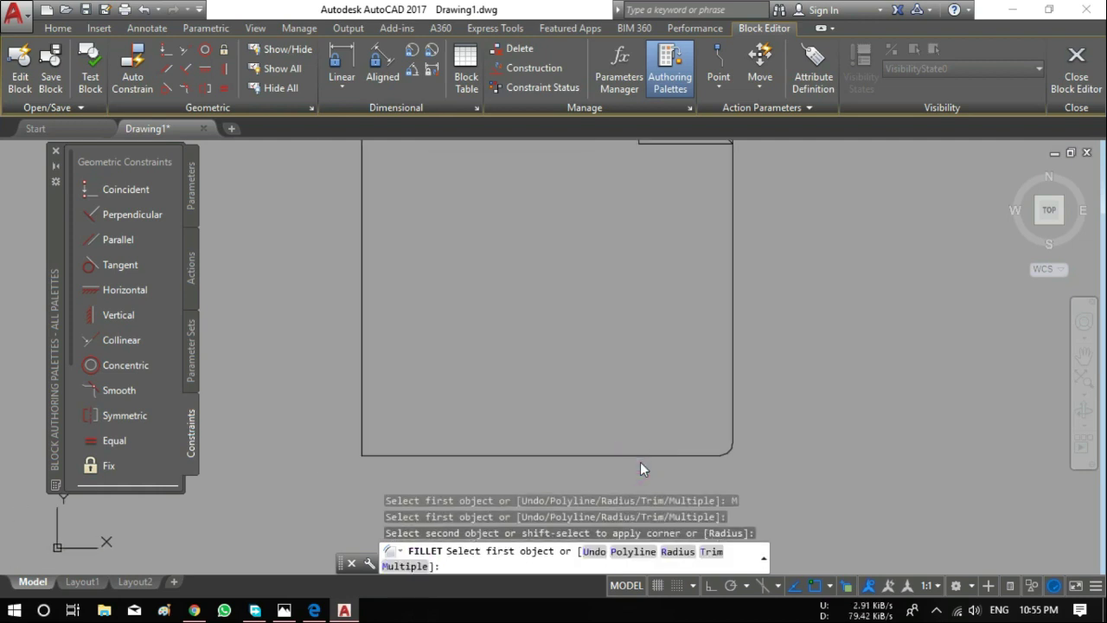
pyautogui.click(640, 458)
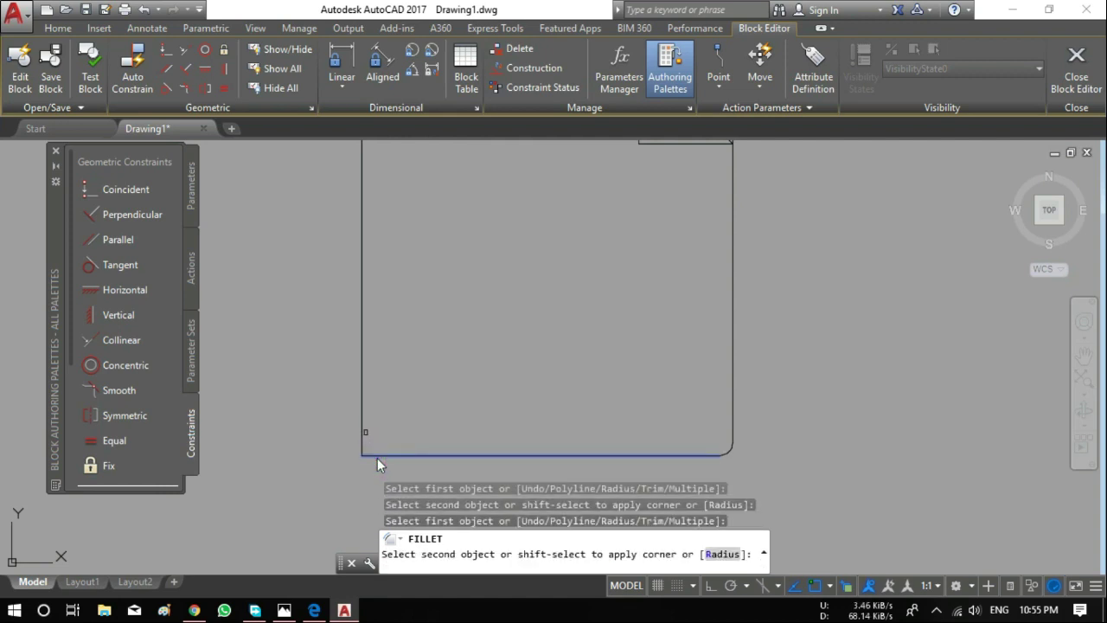
pyautogui.click(362, 428)
pyautogui.scroll(-5, 362, 428)
pyautogui.scroll(1, 362, 428)
pyautogui.scroll(5, 361, 428)
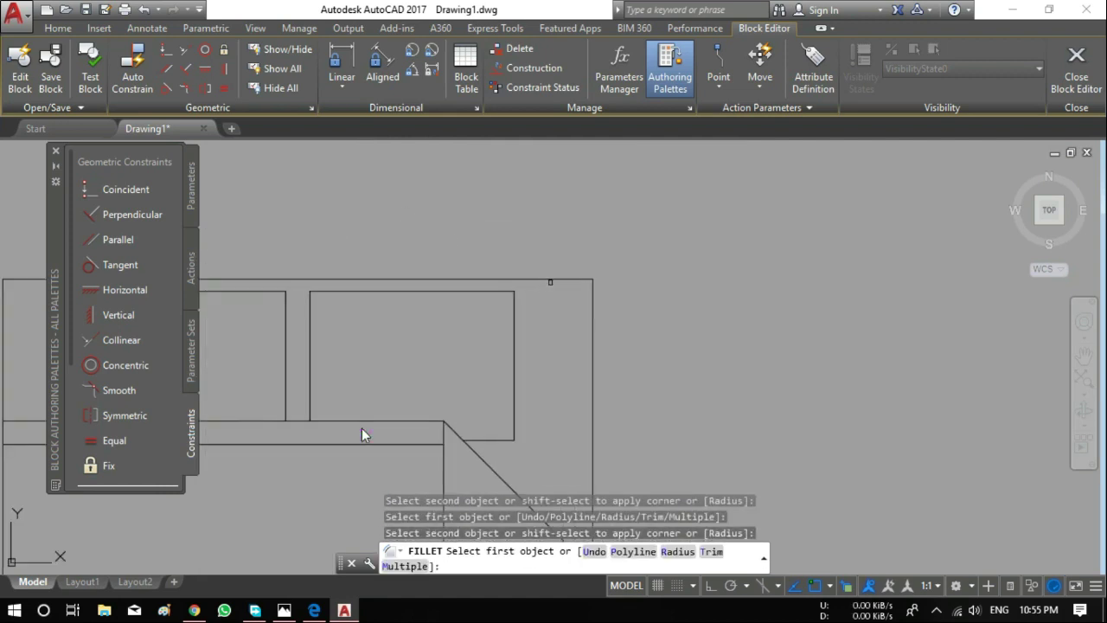
# Round the top-right and top-left corners of the bed frame and end the fillet
pyautogui.click(554, 280)
pyautogui.click(593, 300)
pyautogui.moveTo(398, 347); pyautogui.dragTo(846, 333, button='middle')
pyautogui.click(469, 266)
pyautogui.click(452, 286)
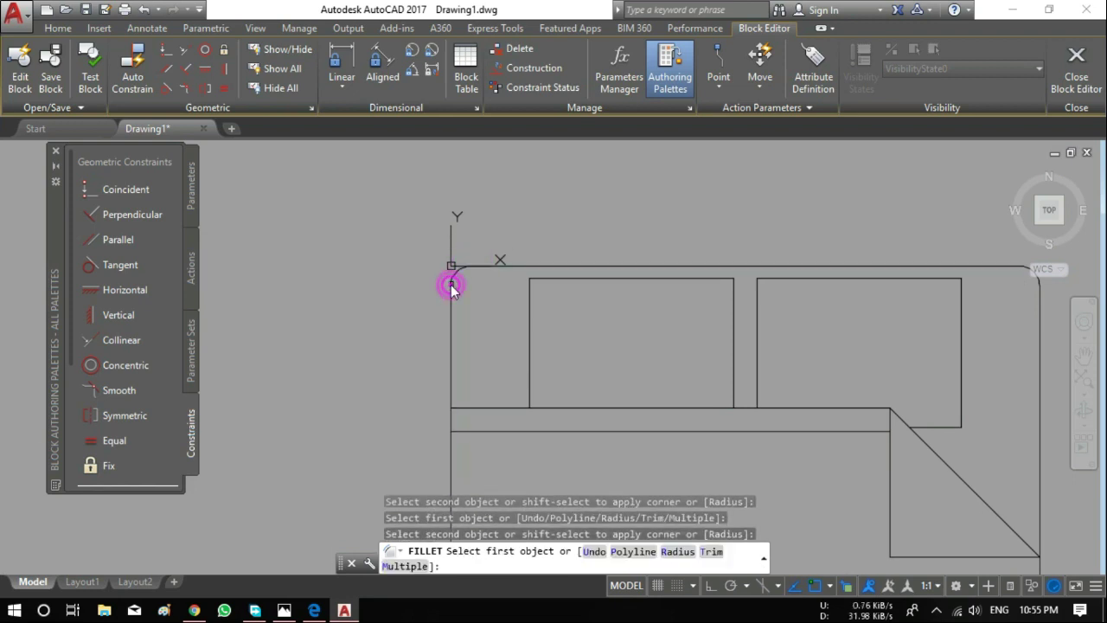
pyautogui.moveTo(451, 286); pyautogui.dragTo(404, 243, button='middle')
pyautogui.press('Escape')
pyautogui.moveTo(600, 289); pyautogui.dragTo(572, 284, button='middle')
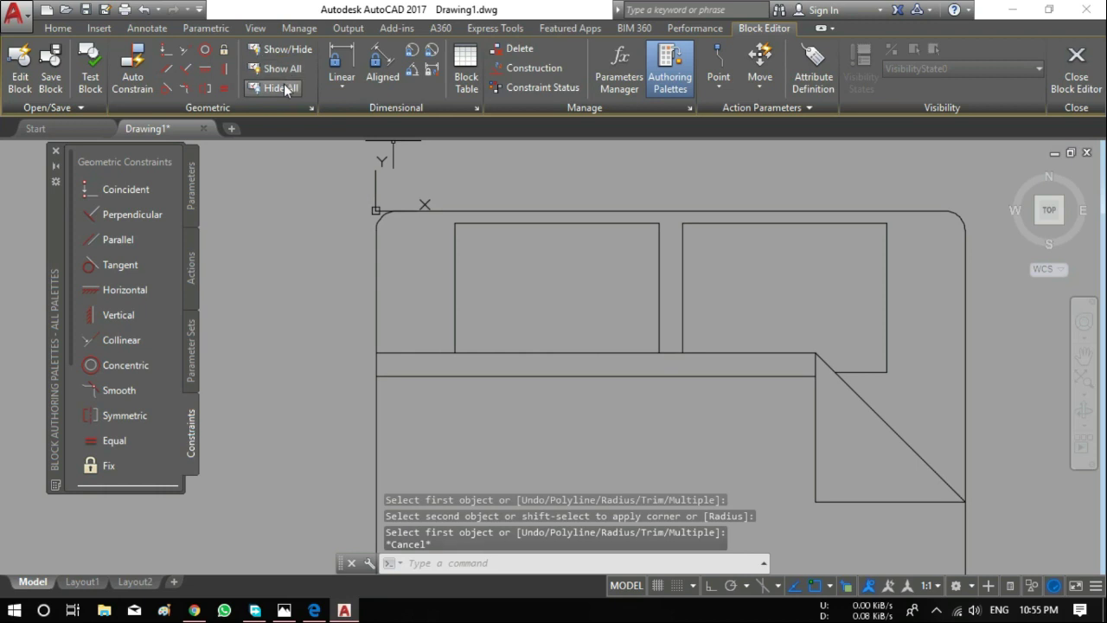
pyautogui.click(58, 28)
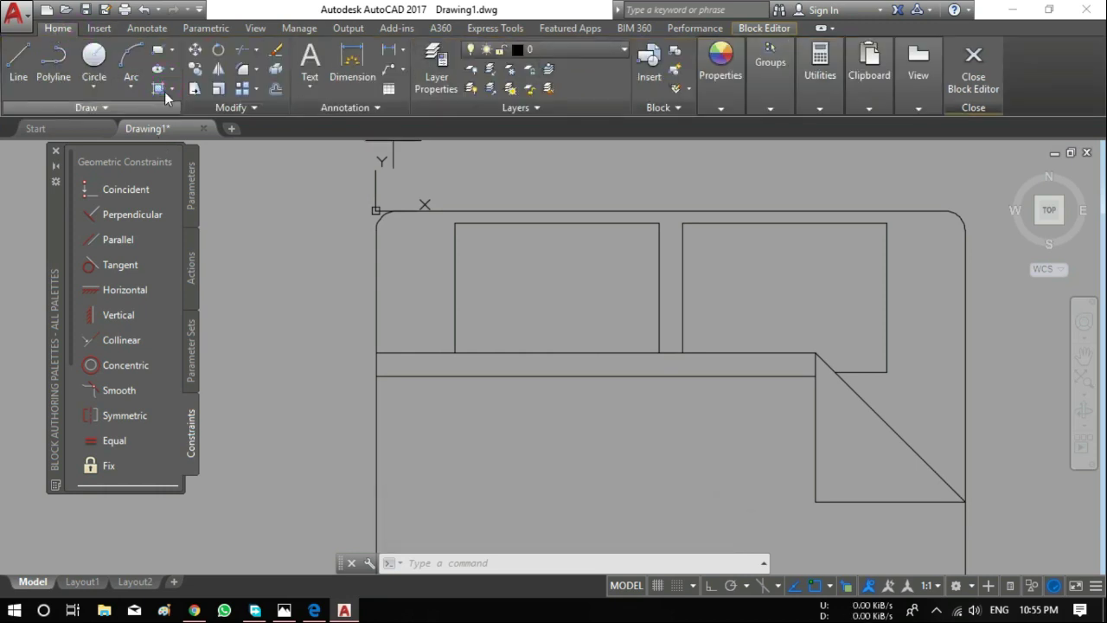
# Hatch the left and right pillows of the bed
pyautogui.click(164, 91)
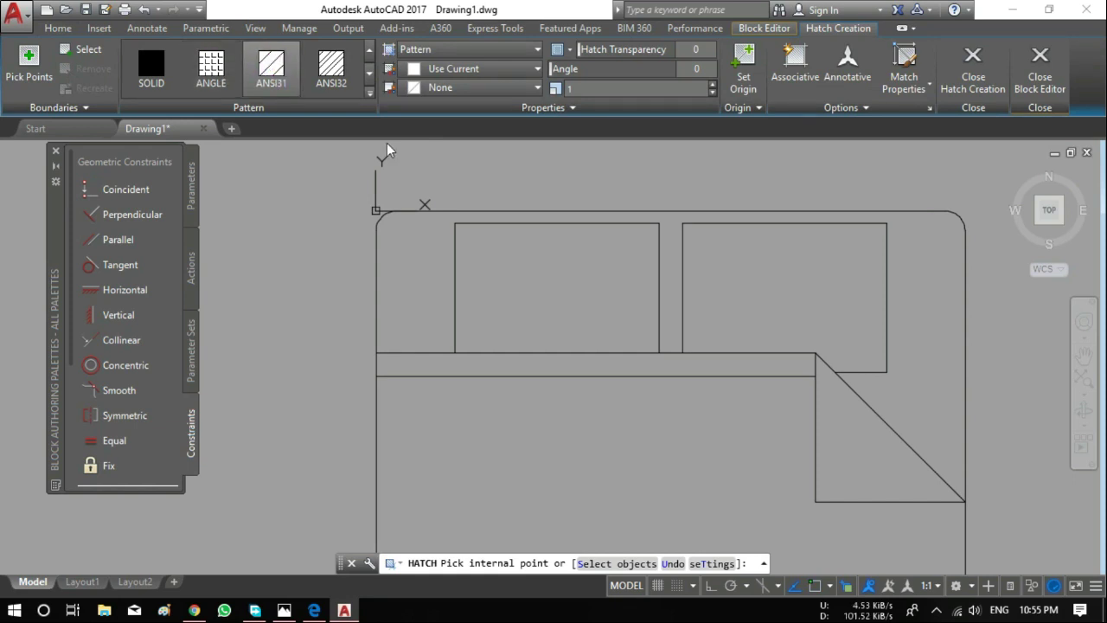
pyautogui.click(566, 284)
pyautogui.click(764, 284)
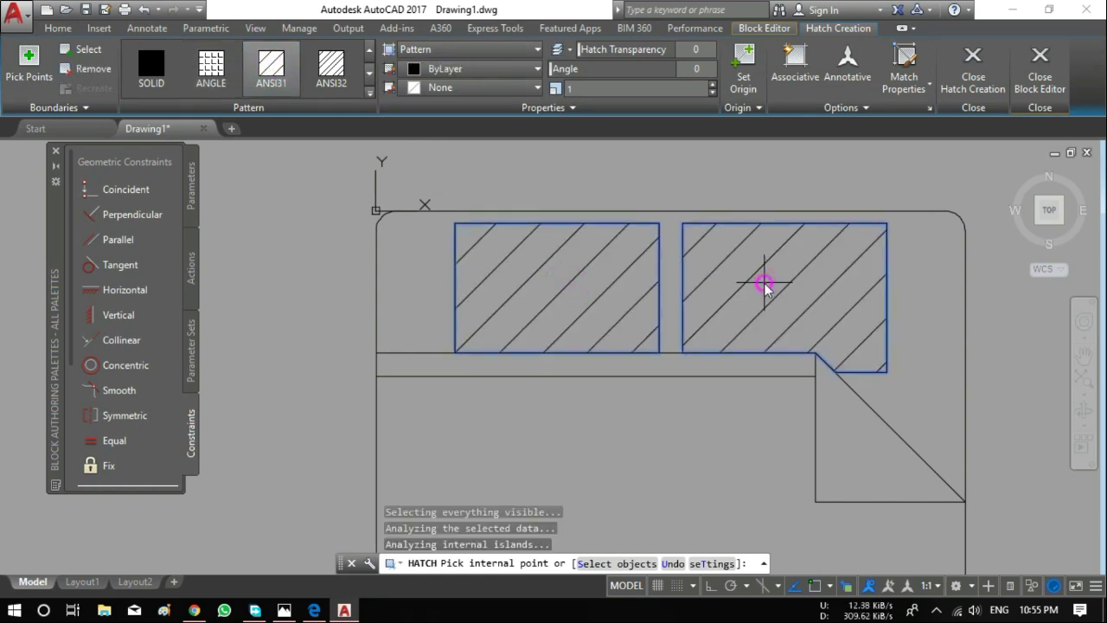
pyautogui.scroll(-2, 763, 284)
# Close the Block Editor, discarding the unsaved Bed - Queen changes
pyautogui.click(1040, 69)
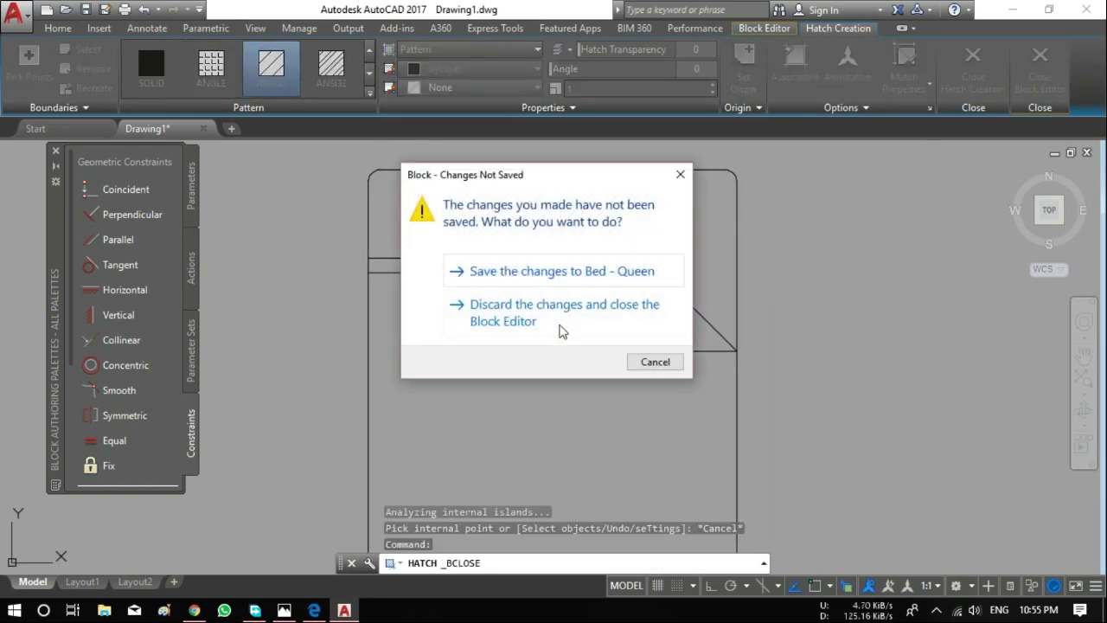
pyautogui.click(679, 173)
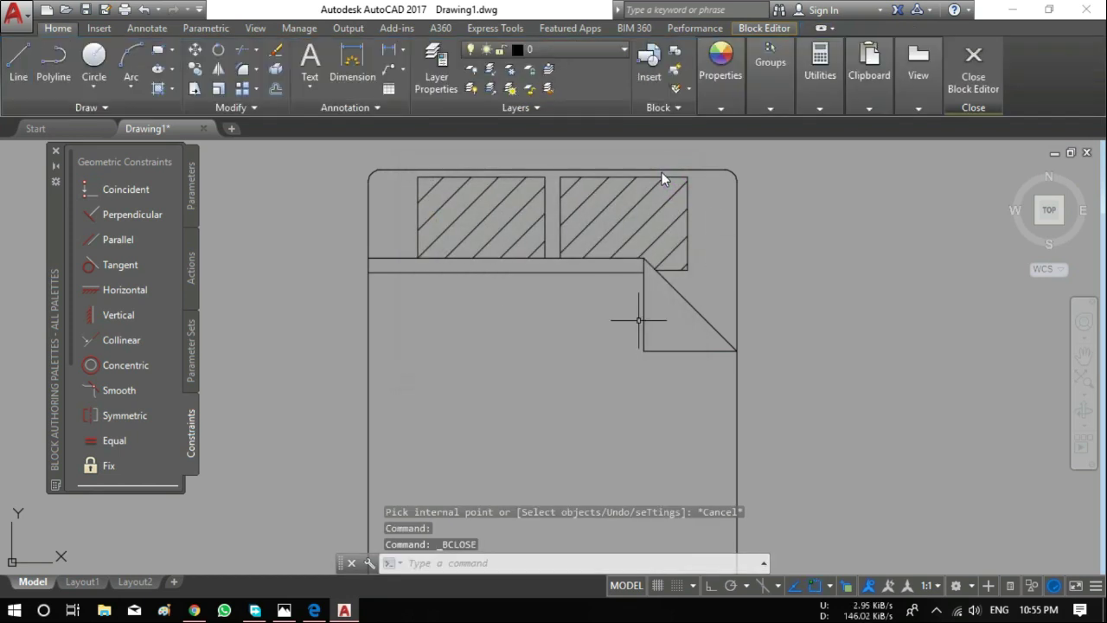
pyautogui.scroll(2, 752, 249)
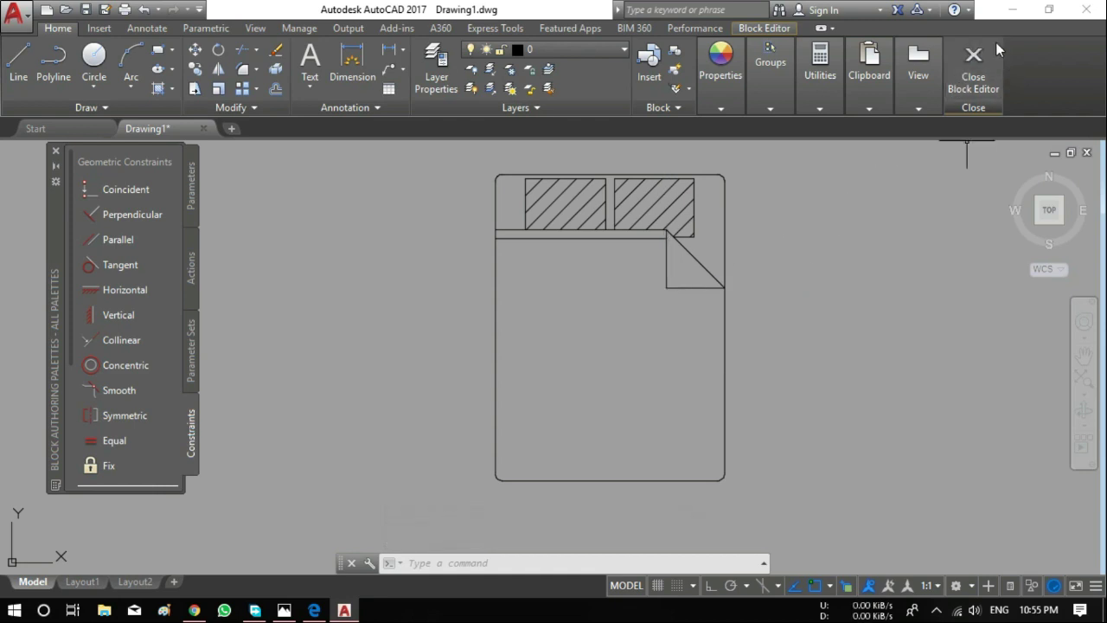
pyautogui.click(975, 69)
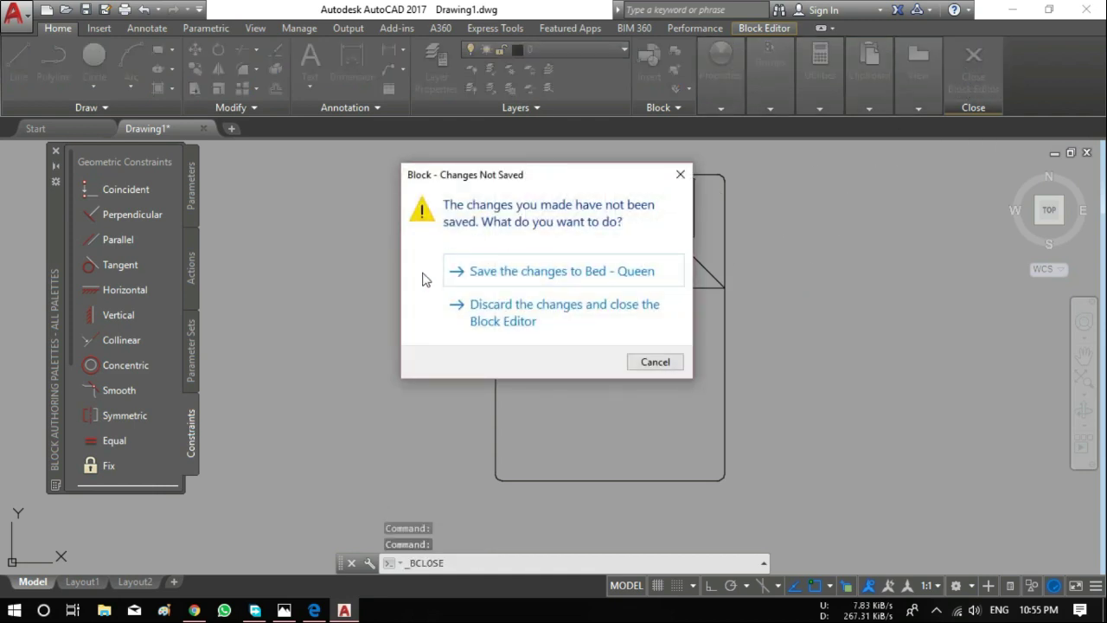
pyautogui.moveTo(578, 183); pyautogui.dragTo(644, 185)
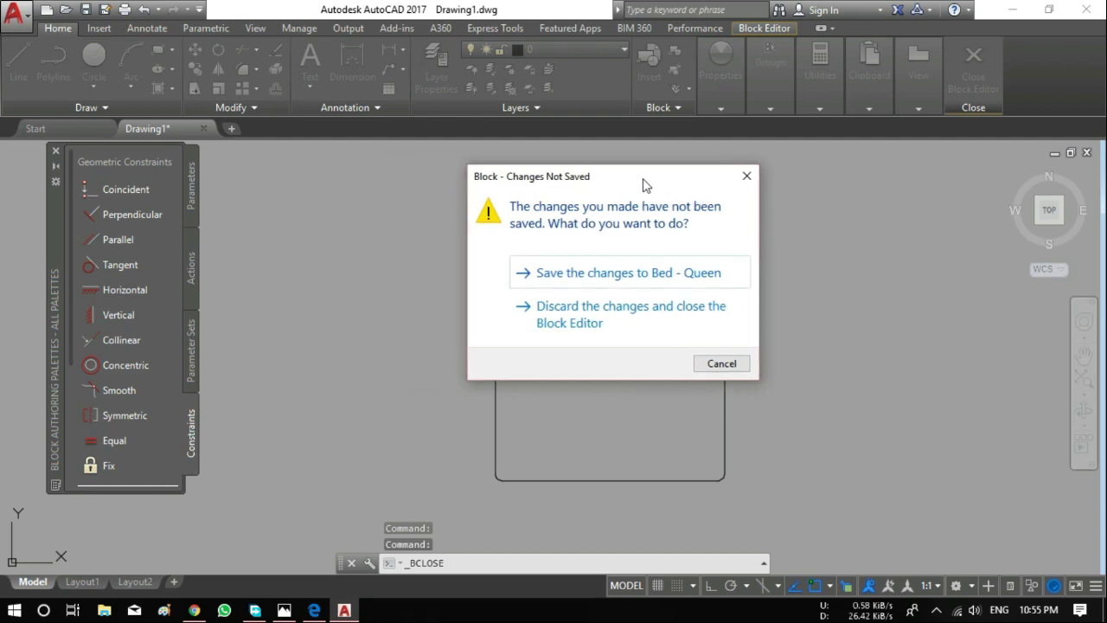
pyautogui.click(588, 273)
pyautogui.scroll(-2, 585, 275)
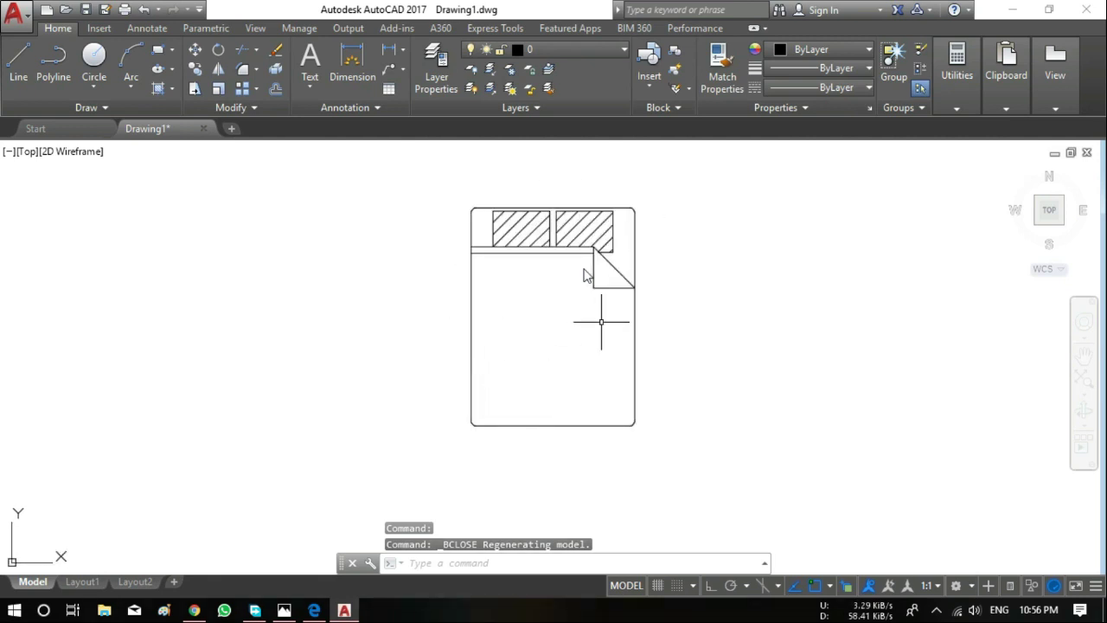
# Select the bed and use CO to place two copies to its right
pyautogui.moveTo(601, 321); pyautogui.dragTo(447, 354, button='middle')
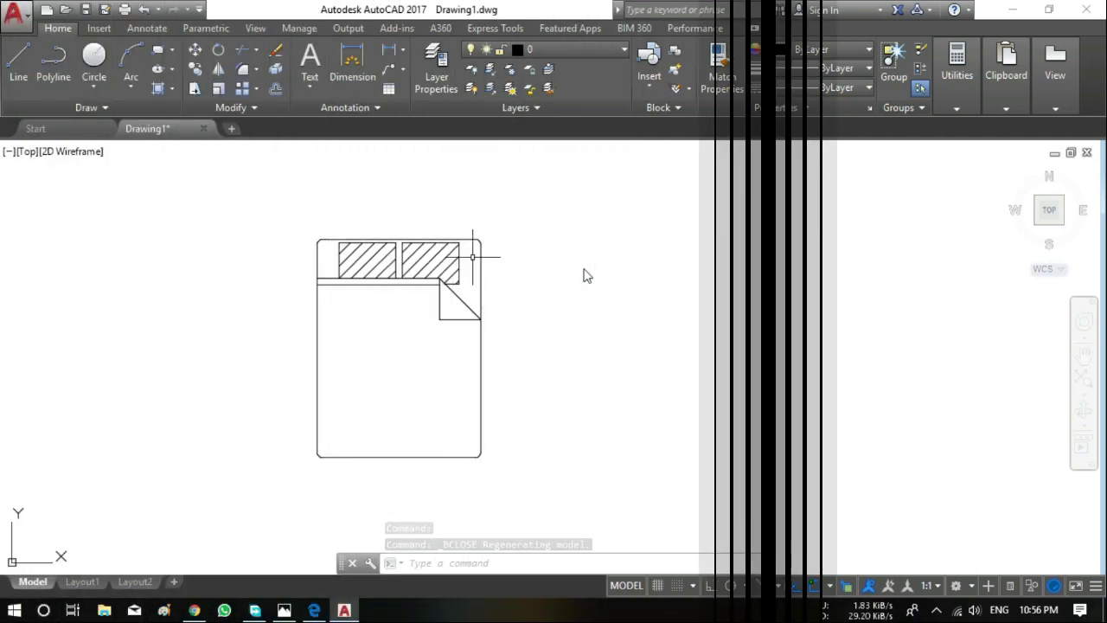
pyautogui.moveTo(439, 279); pyautogui.dragTo(389, 279)
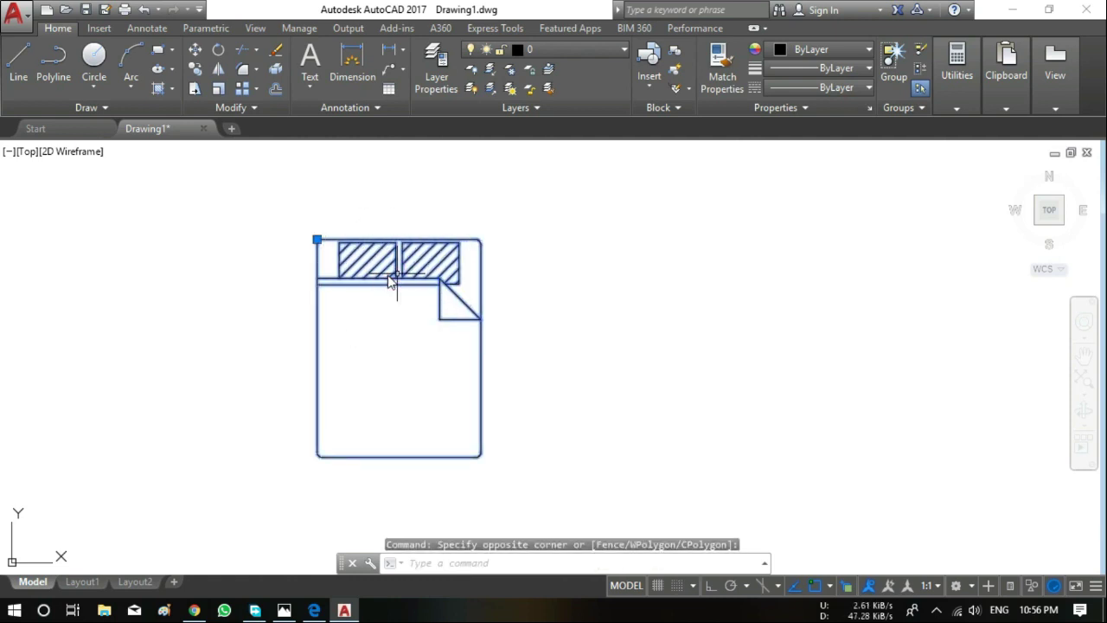
pyautogui.write('co')
pyautogui.press('Return')
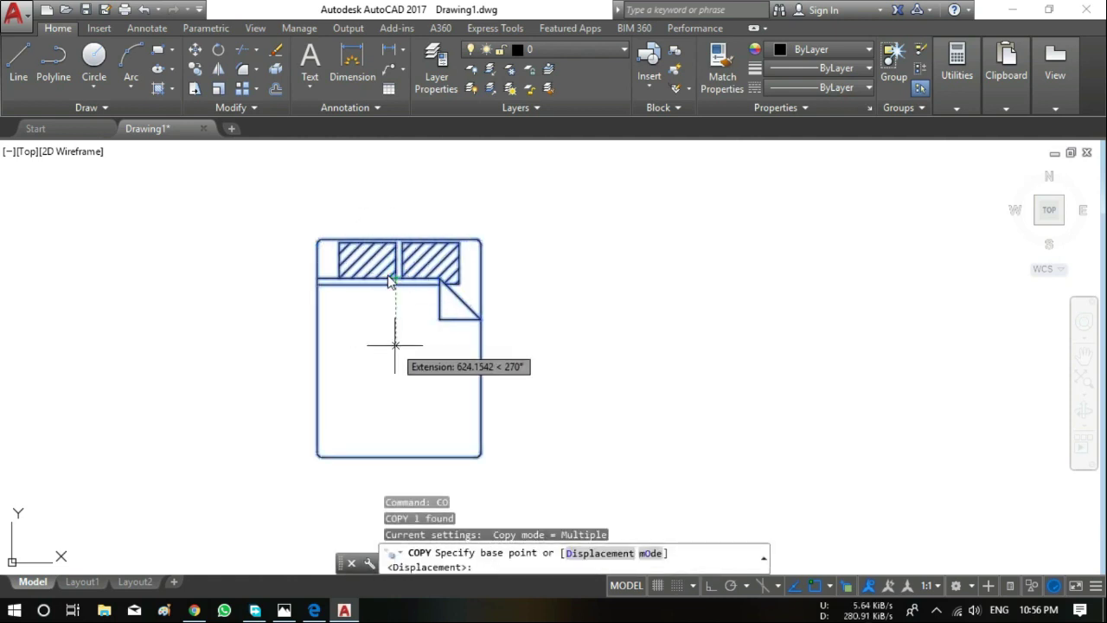
pyautogui.click(395, 345)
pyautogui.click(658, 344)
pyautogui.click(933, 330)
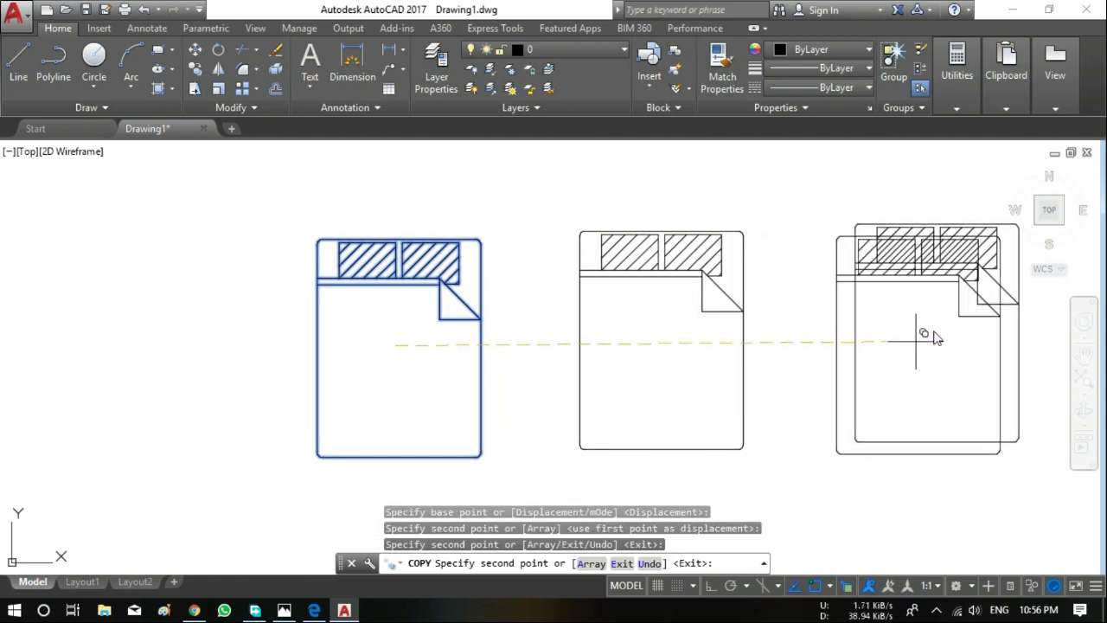
pyautogui.press('Escape')
pyautogui.moveTo(847, 344); pyautogui.dragTo(736, 323, button='middle')
pyautogui.scroll(-2, 719, 336)
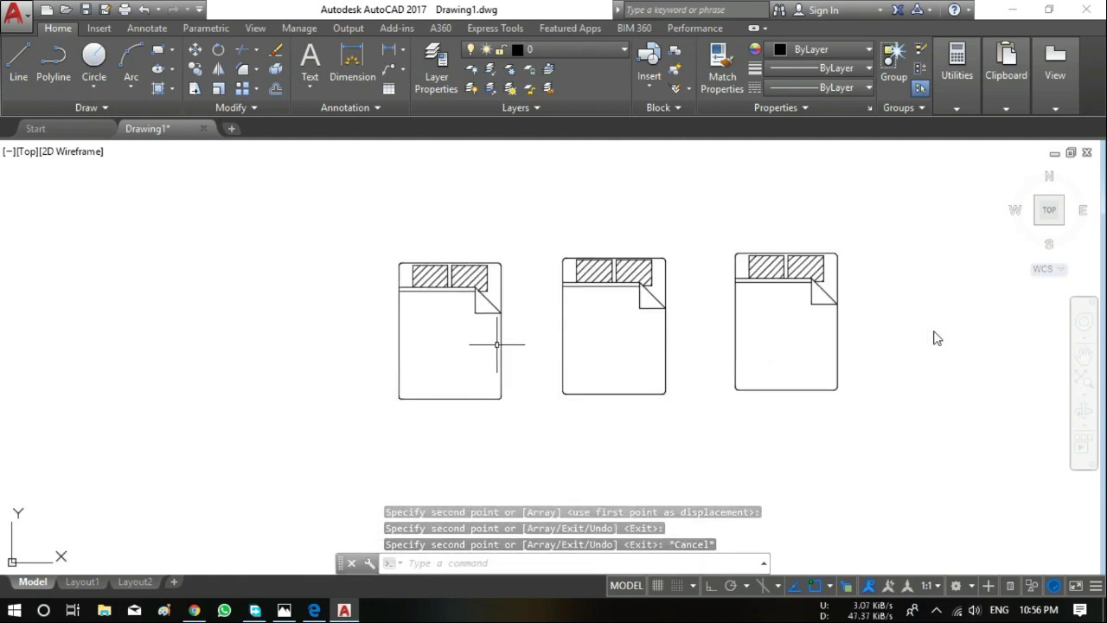
pyautogui.scroll(2, 449, 348)
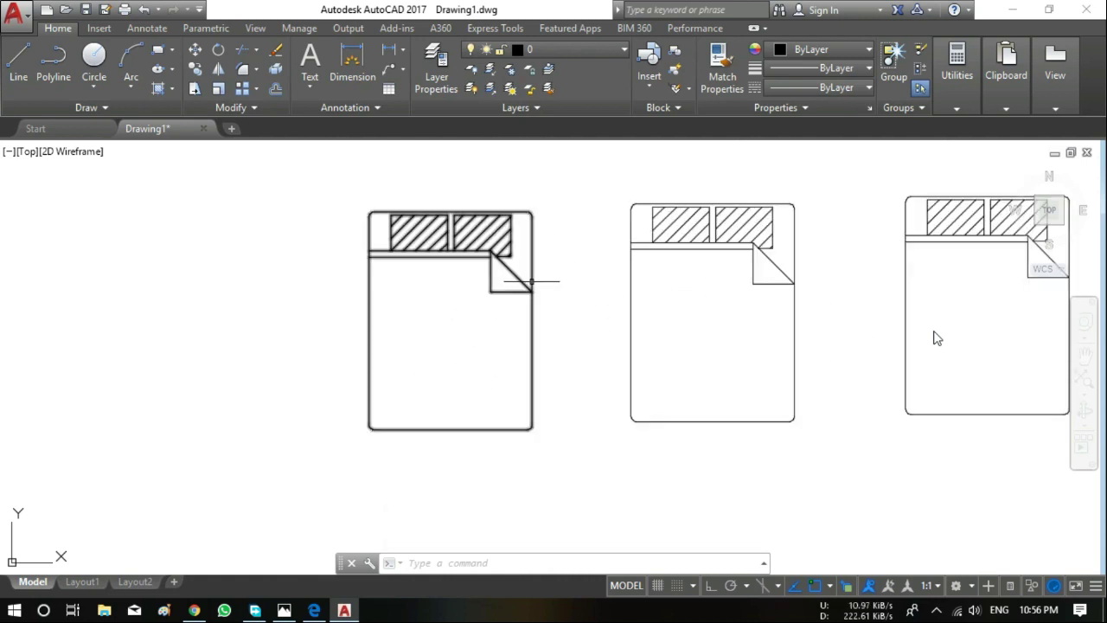
# Open the Bed - Queen block in the Block Editor with BE
pyautogui.write('be')
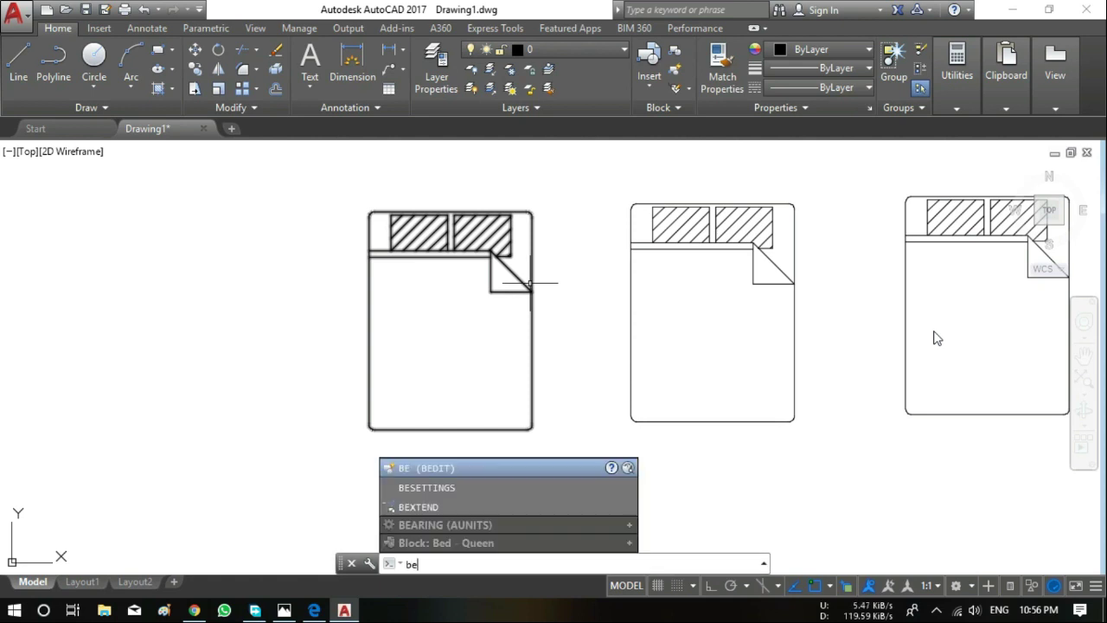
pyautogui.press('BackSpace')
pyautogui.write('be')
pyautogui.press('Return')
pyautogui.click(562, 261)
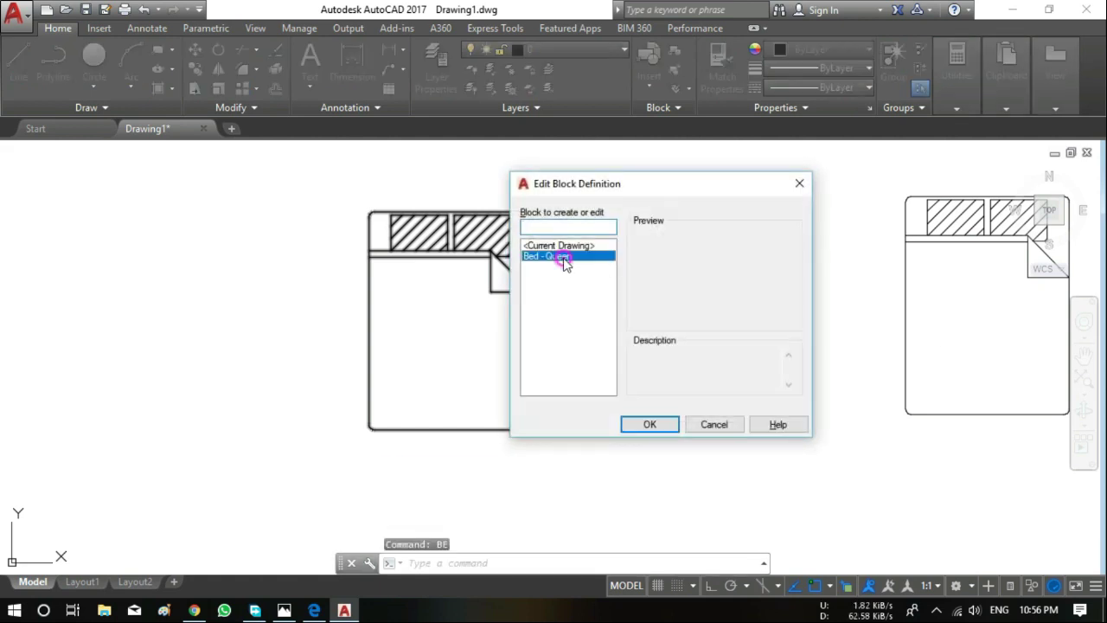
pyautogui.click(648, 424)
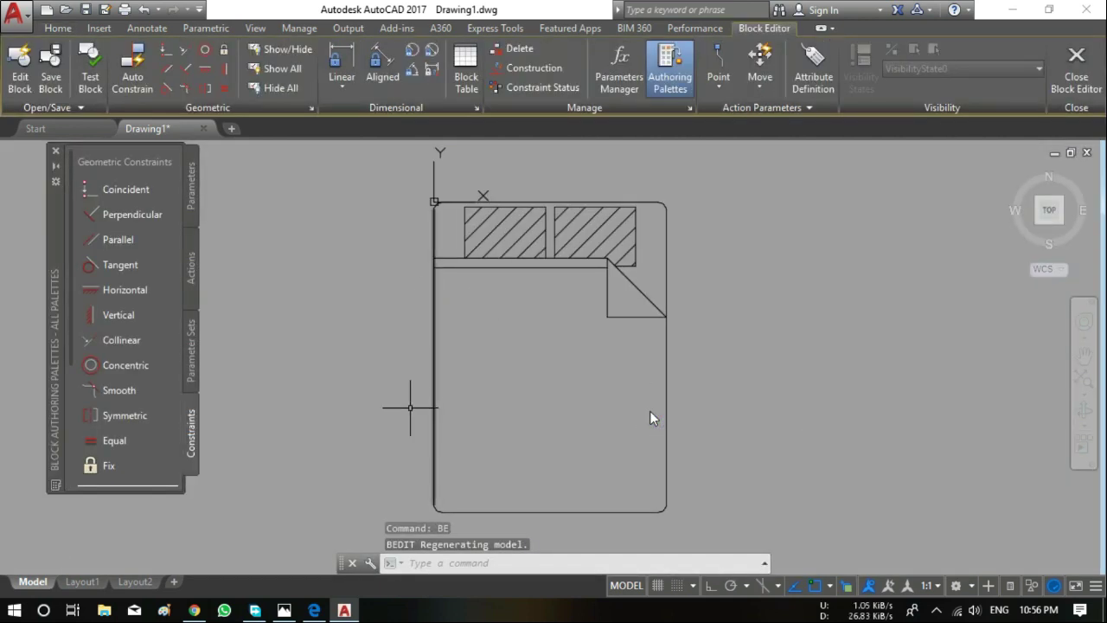
# Hatch the mattress with the ANGLE pattern, then close and save the block changes
pyautogui.click(62, 28)
pyautogui.click(156, 85)
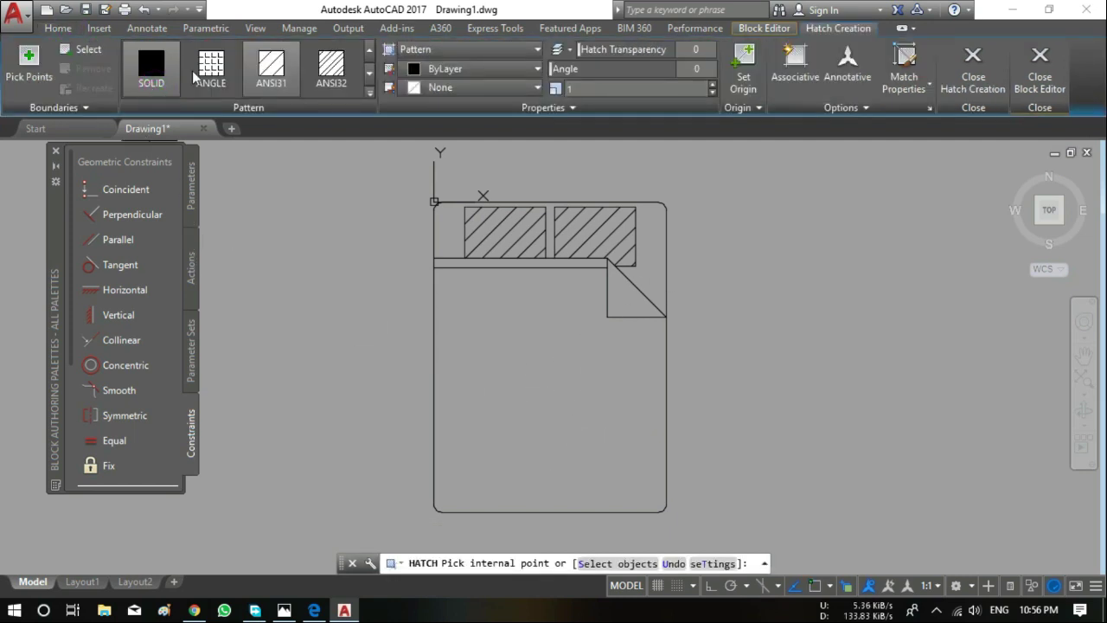
pyautogui.click(195, 77)
pyautogui.click(518, 348)
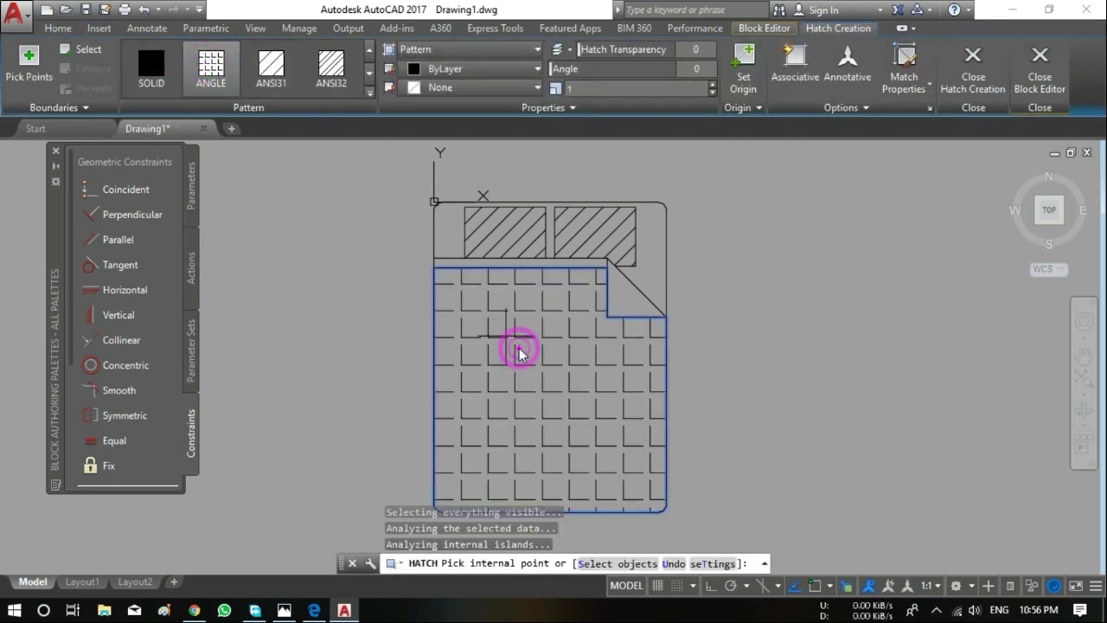
pyautogui.click(1040, 69)
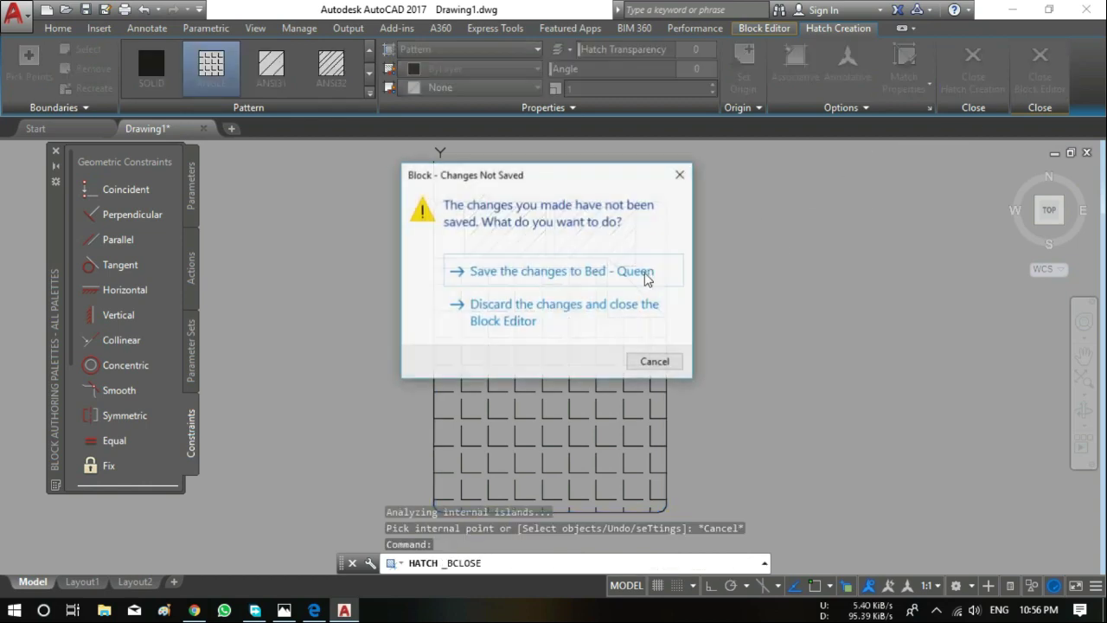
pyautogui.click(597, 273)
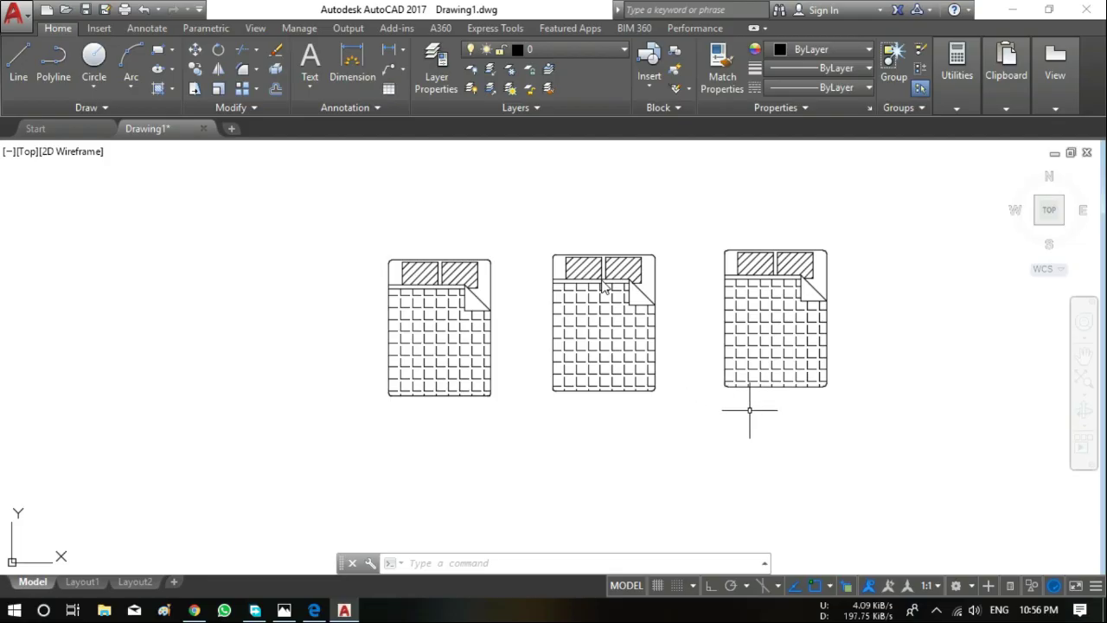
pyautogui.moveTo(741, 408)
pyautogui.mouseDown(button='middle')
pyautogui.moveTo(699, 403)
pyautogui.moveTo(614, 425)
pyautogui.moveTo(600, 415)
pyautogui.mouseUp(button='middle')
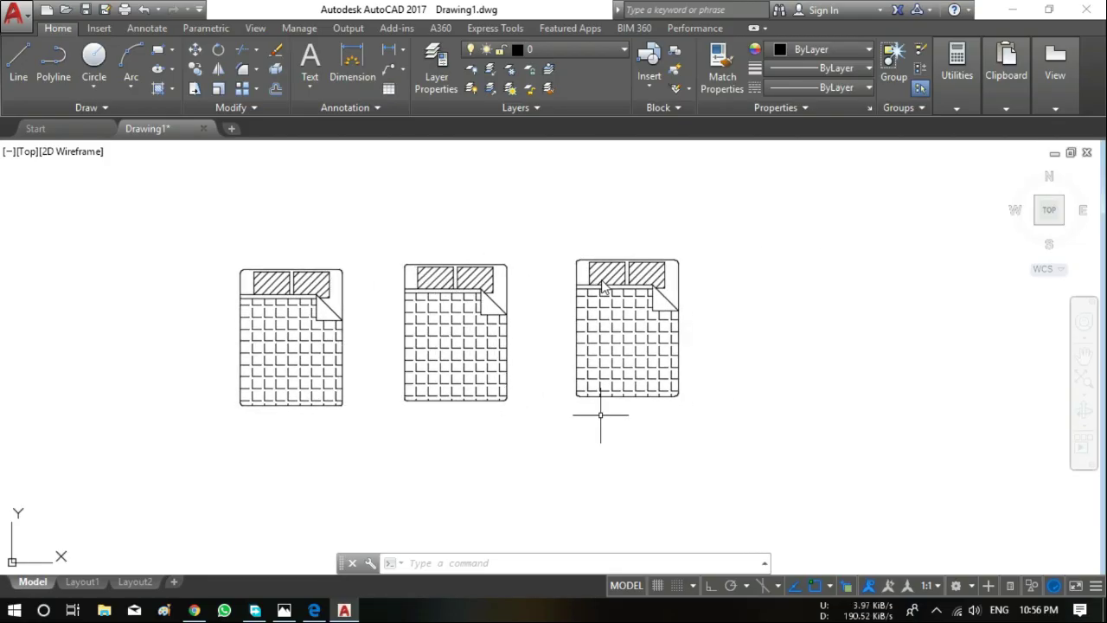
# Insert the imperial vehicles sample car block from Tool Palettes beside the beds
pyautogui.hotkey('ctrl', '3')
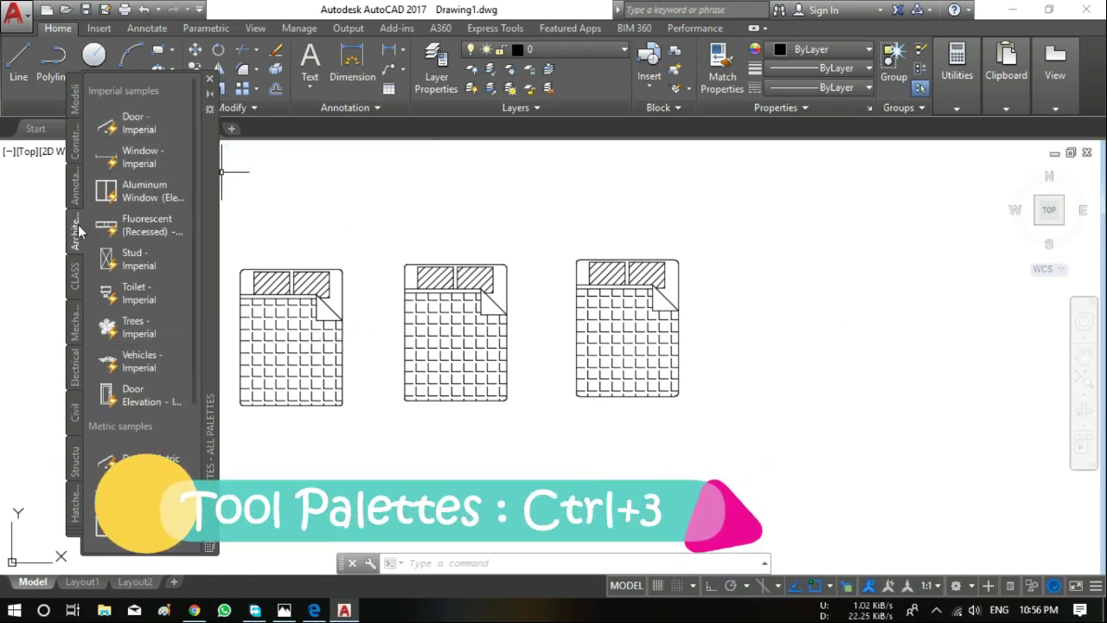
pyautogui.click(139, 361)
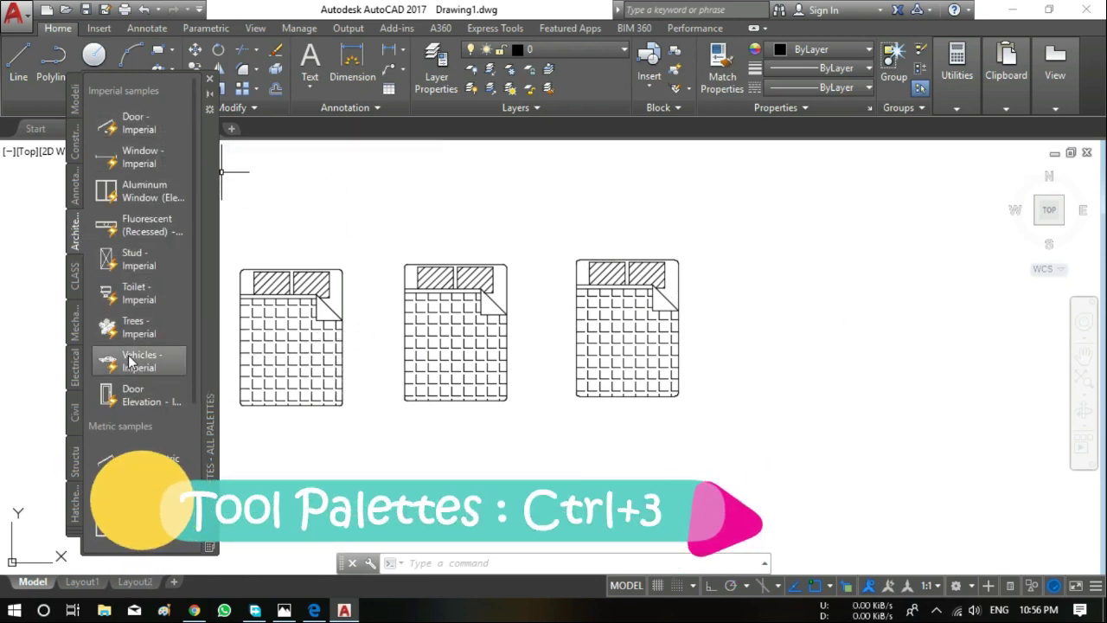
pyautogui.moveTo(749, 314); pyautogui.dragTo(473, 313, button='middle')
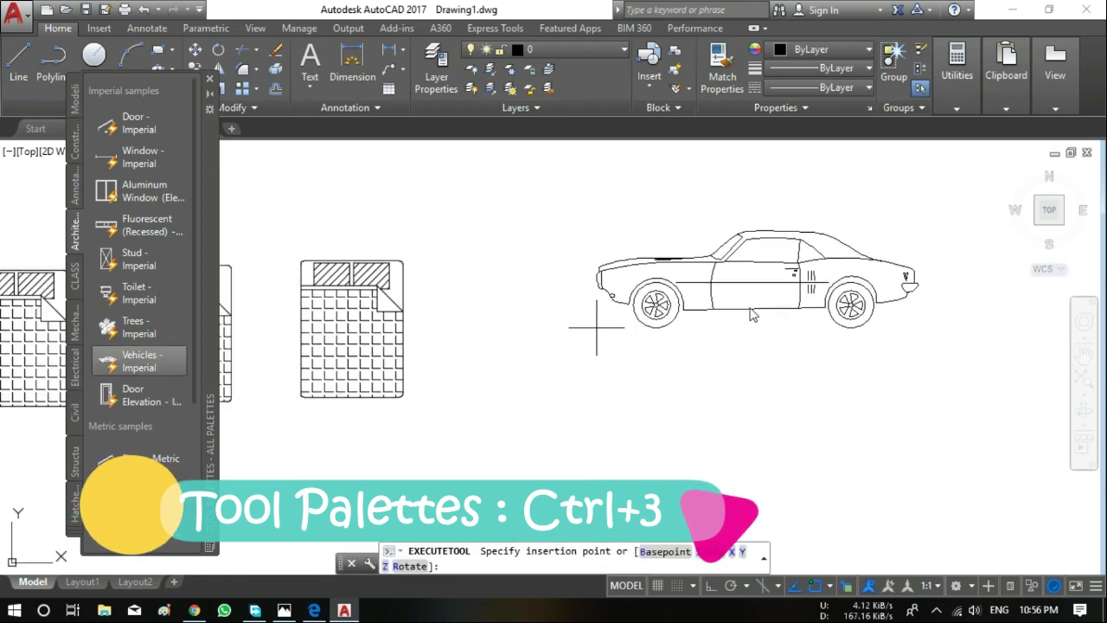
pyautogui.click(578, 347)
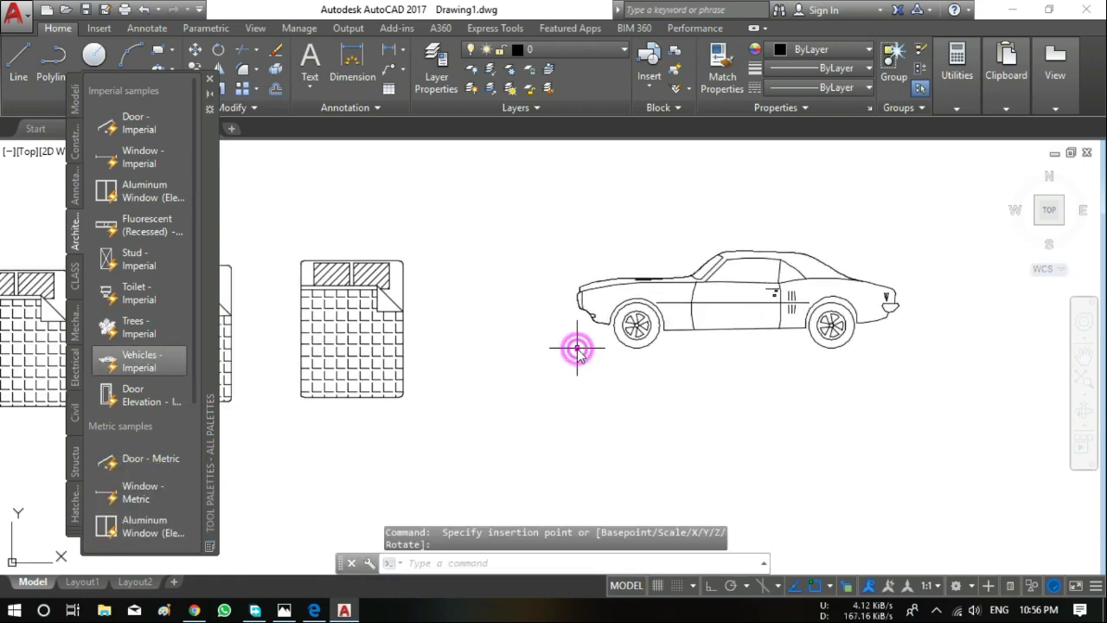
pyautogui.click(210, 79)
pyautogui.press('Return')
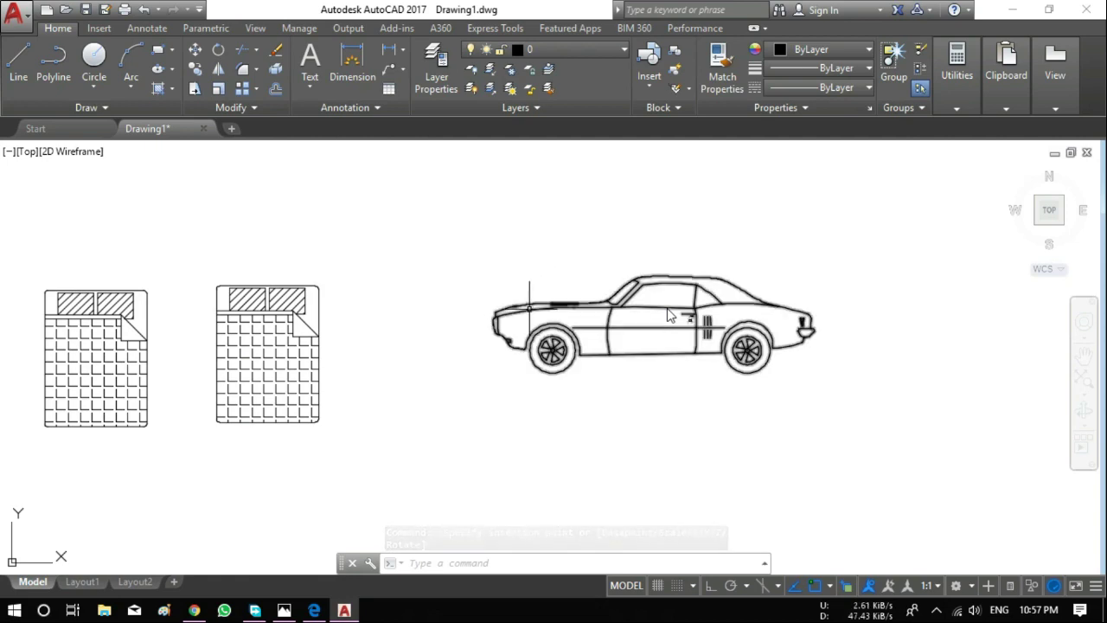
pyautogui.click(539, 304)
pyautogui.scroll(5, 473, 391)
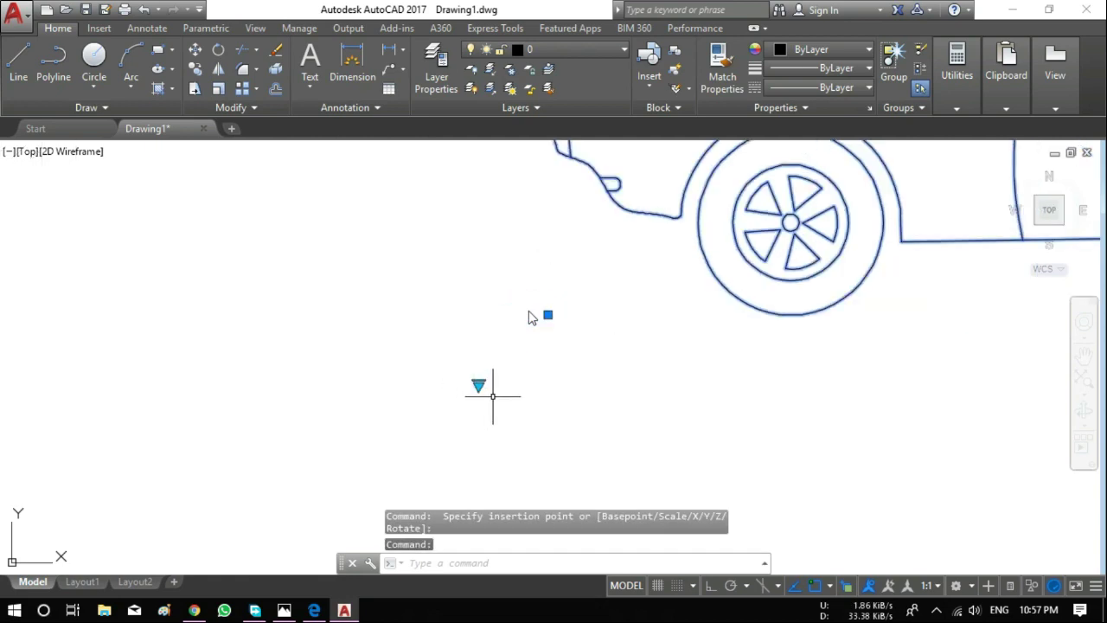
pyautogui.scroll(-5, 481, 391)
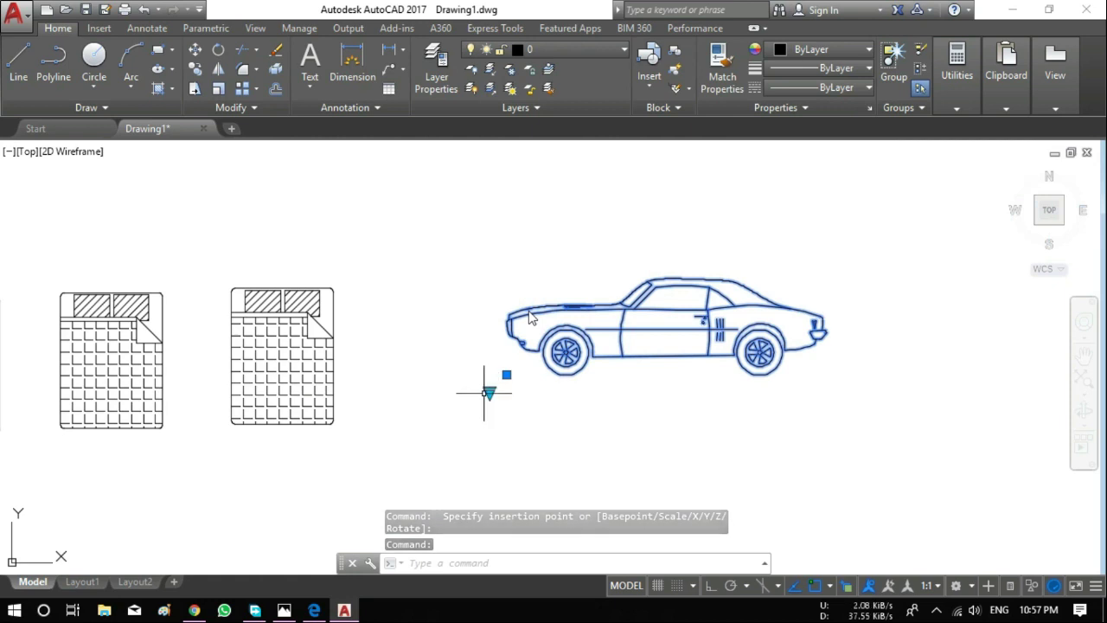
# Try the car's sports car top, front and rear views, then sedan top
pyautogui.click(489, 393)
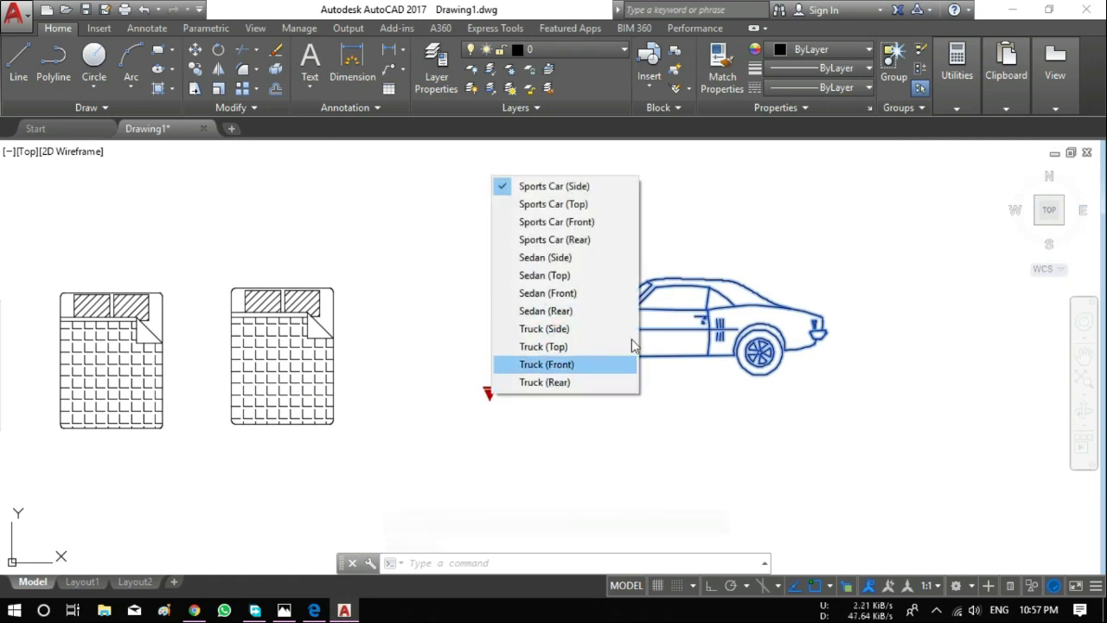
pyautogui.click(588, 206)
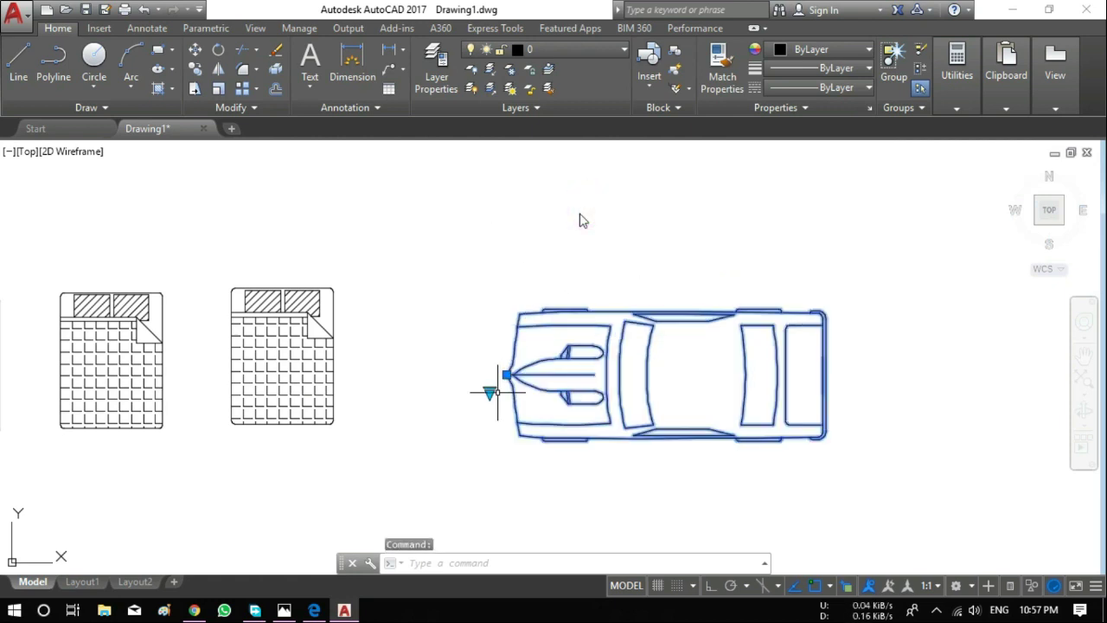
pyautogui.click(487, 393)
pyautogui.click(540, 223)
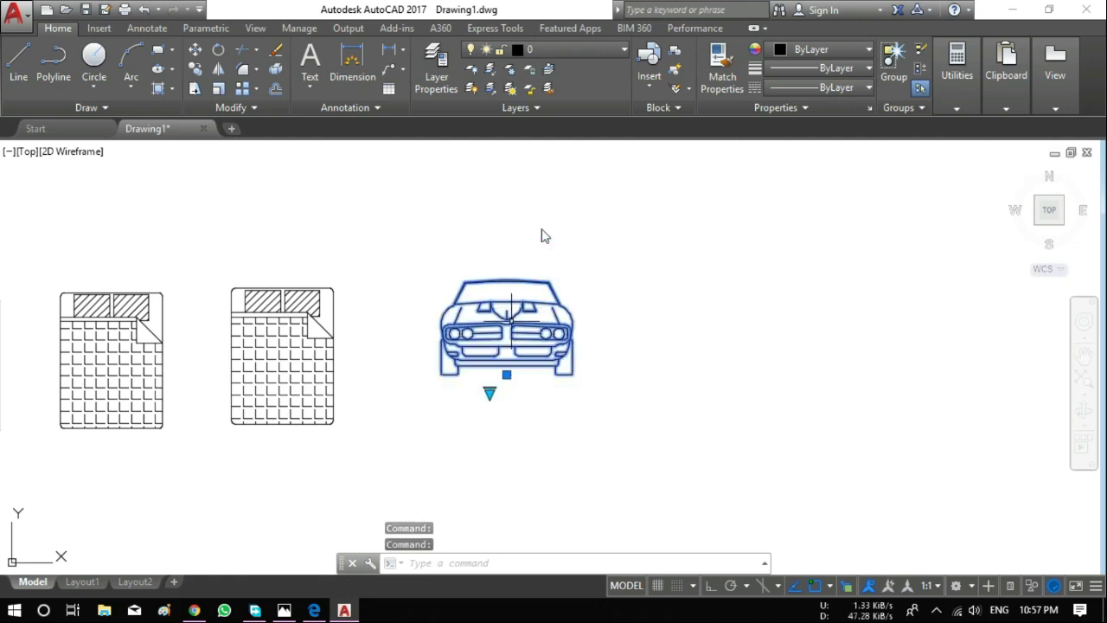
pyautogui.click(490, 393)
pyautogui.click(541, 238)
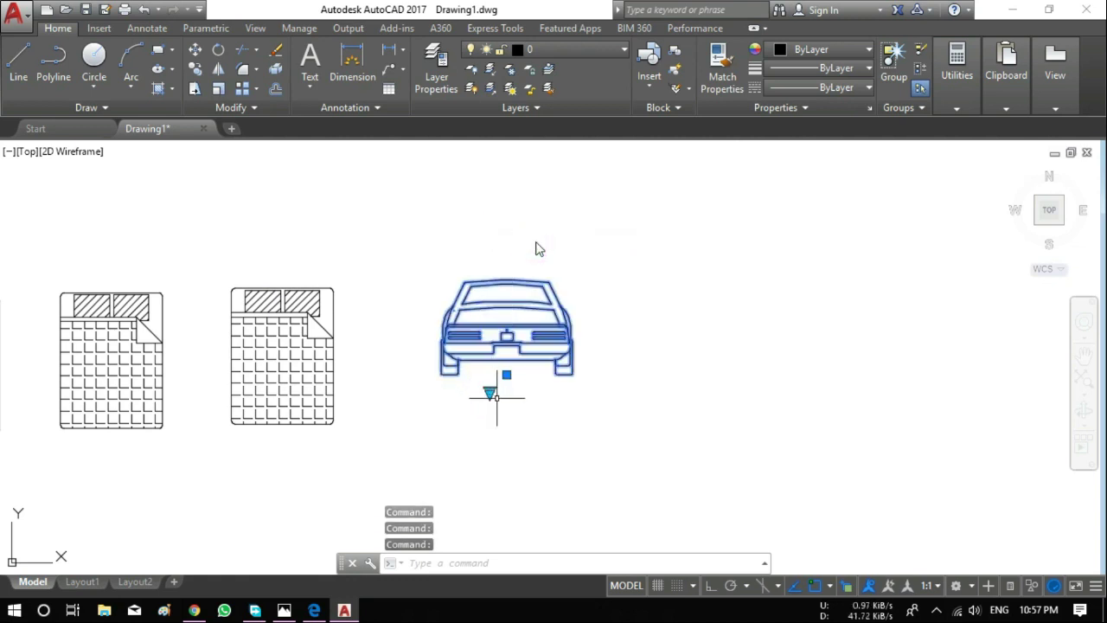
pyautogui.click(490, 392)
pyautogui.click(537, 273)
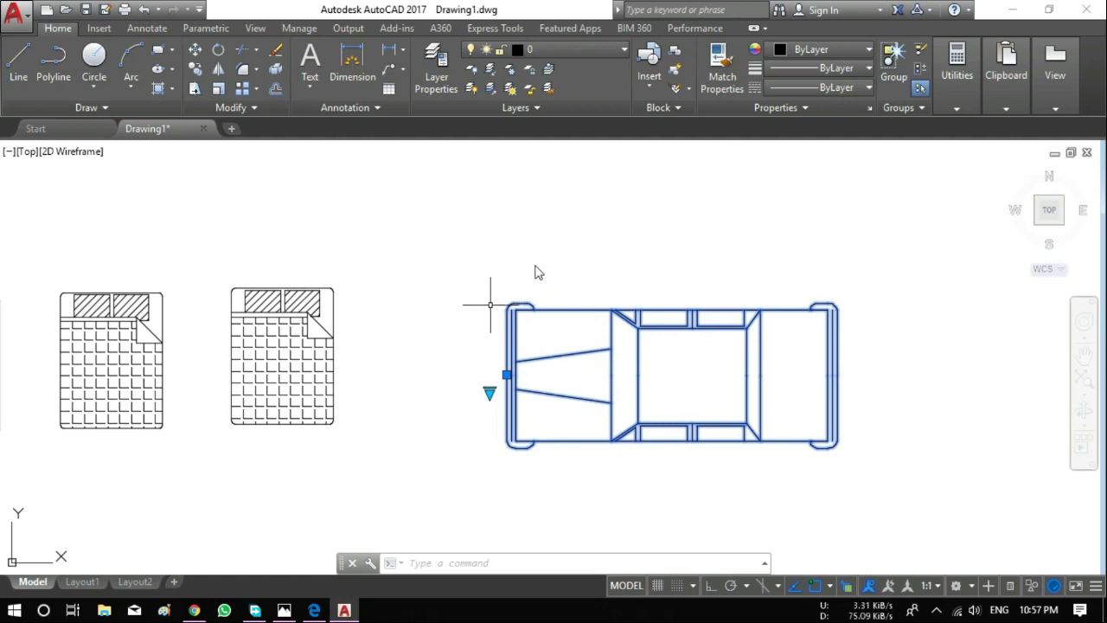
# Set the car to Sedan (Front), deselect it, and reopen Tool Palettes
pyautogui.click(490, 392)
pyautogui.click(524, 293)
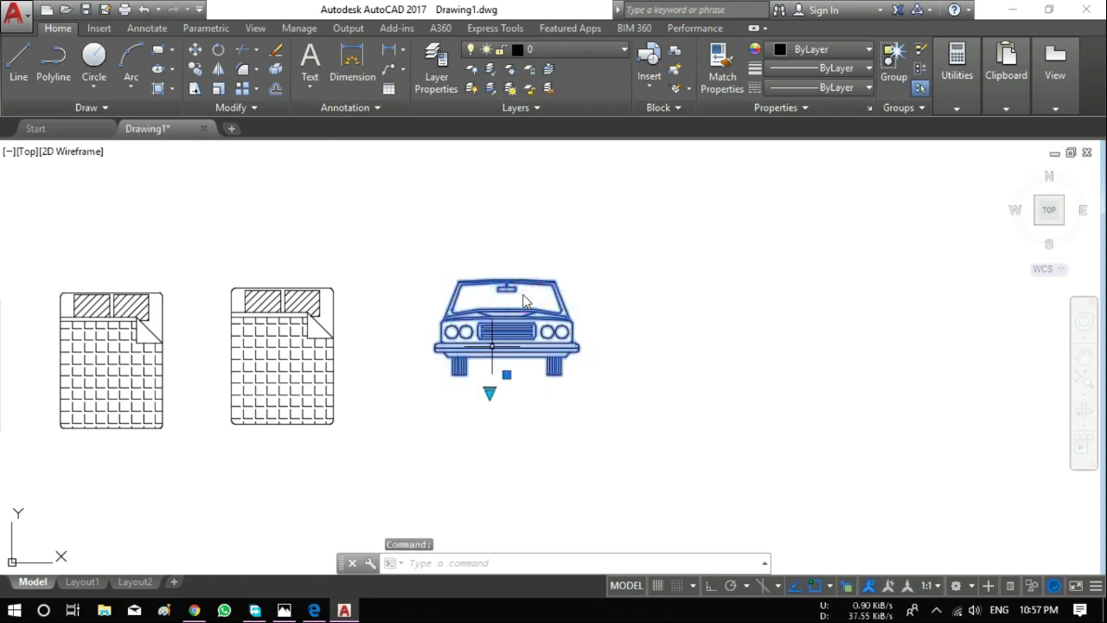
pyautogui.press('Escape')
pyautogui.press('Escape')
pyautogui.hotkey('ctrl', '3')
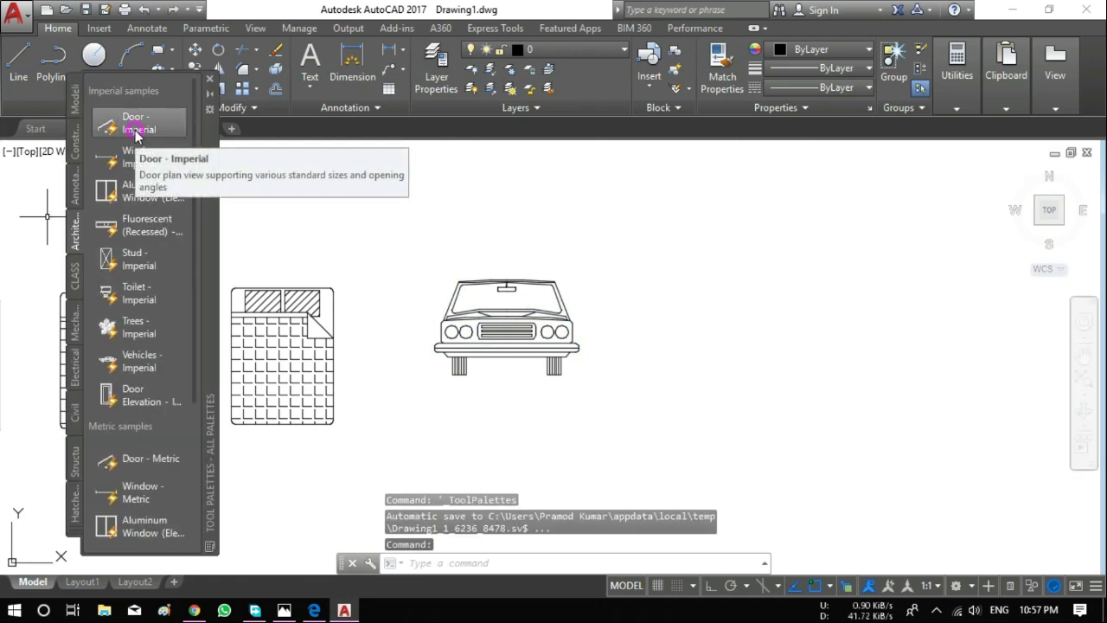
# Insert the Door - Imperial sample block right of the car and select it
pyautogui.click(135, 129)
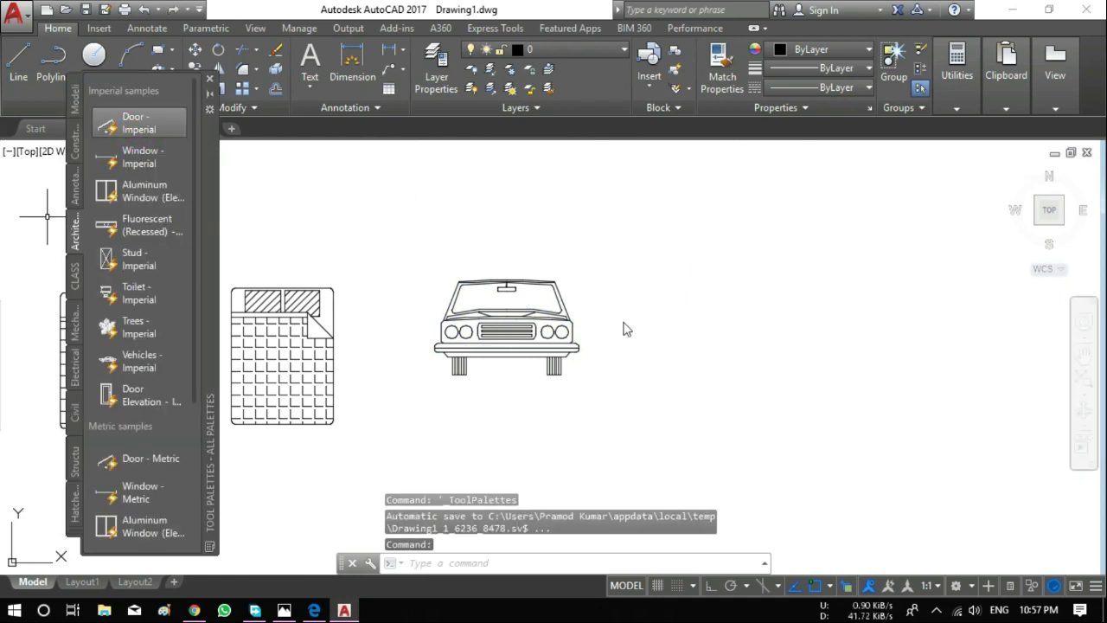
pyautogui.click(211, 82)
pyautogui.press('Escape')
pyautogui.click(700, 316)
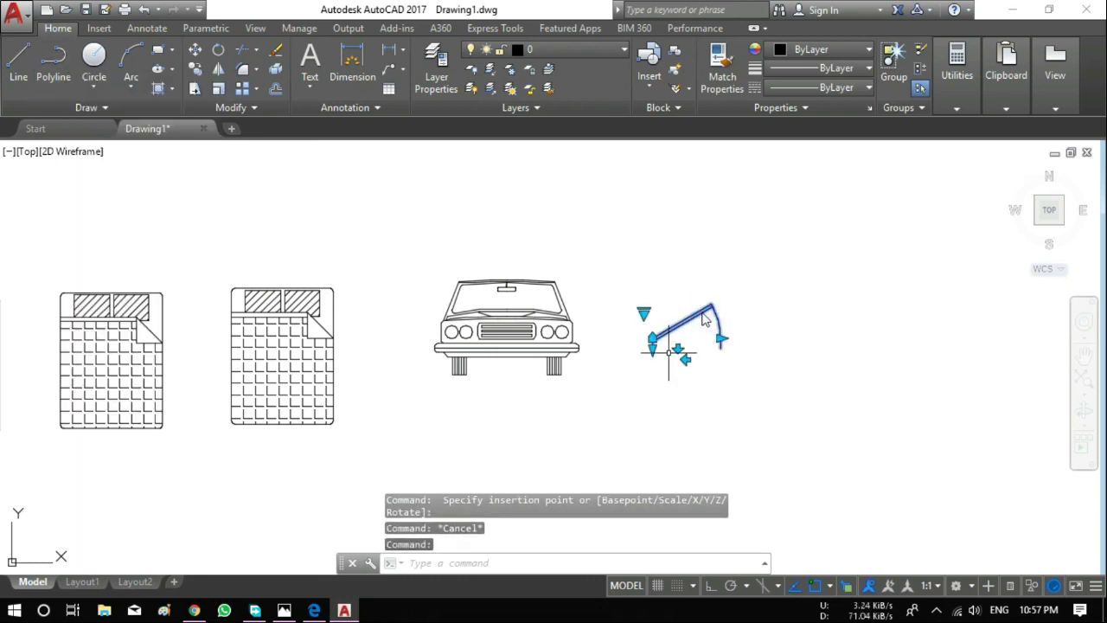
# Test the door's grips: set the swing to 45°, flip it both ways, try the width
pyautogui.click(643, 311)
pyautogui.click(675, 341)
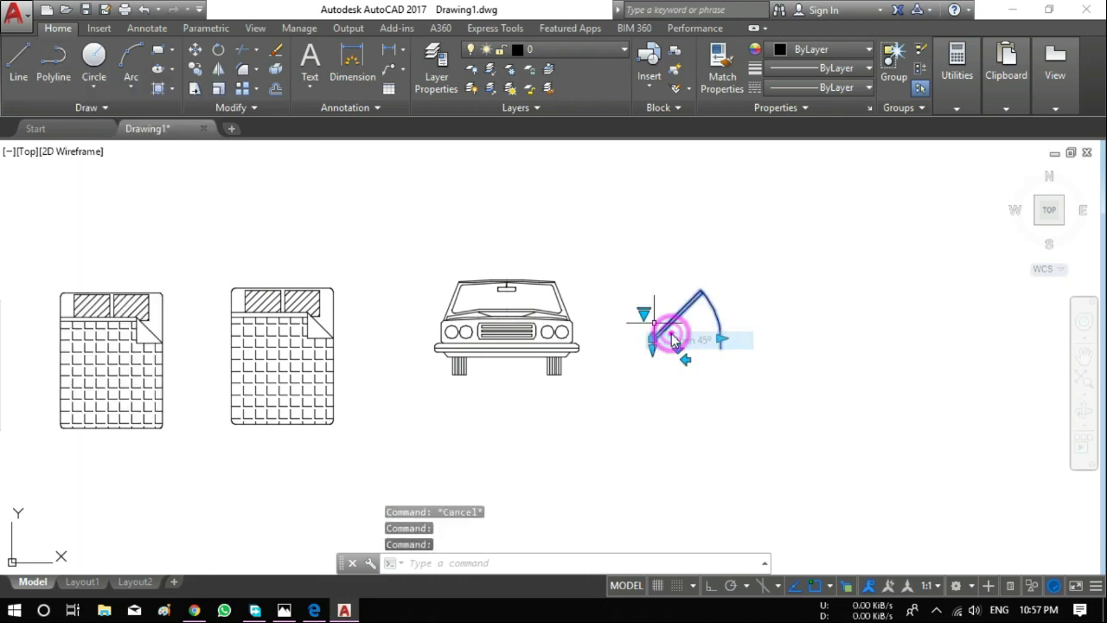
pyautogui.click(643, 313)
pyautogui.click(653, 340)
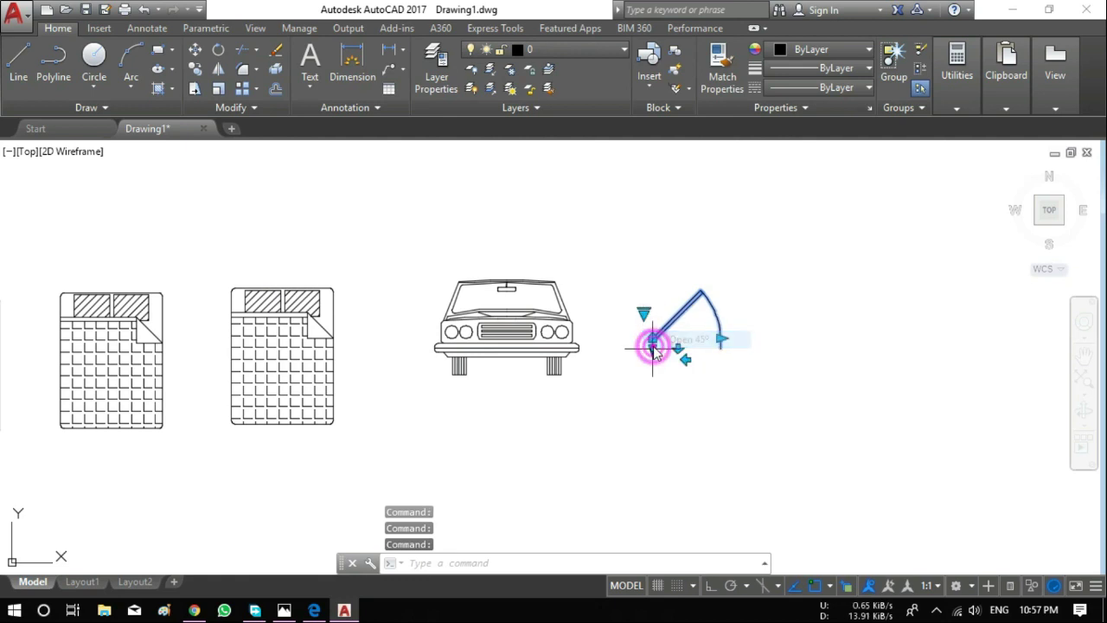
pyautogui.click(684, 359)
pyautogui.click(684, 358)
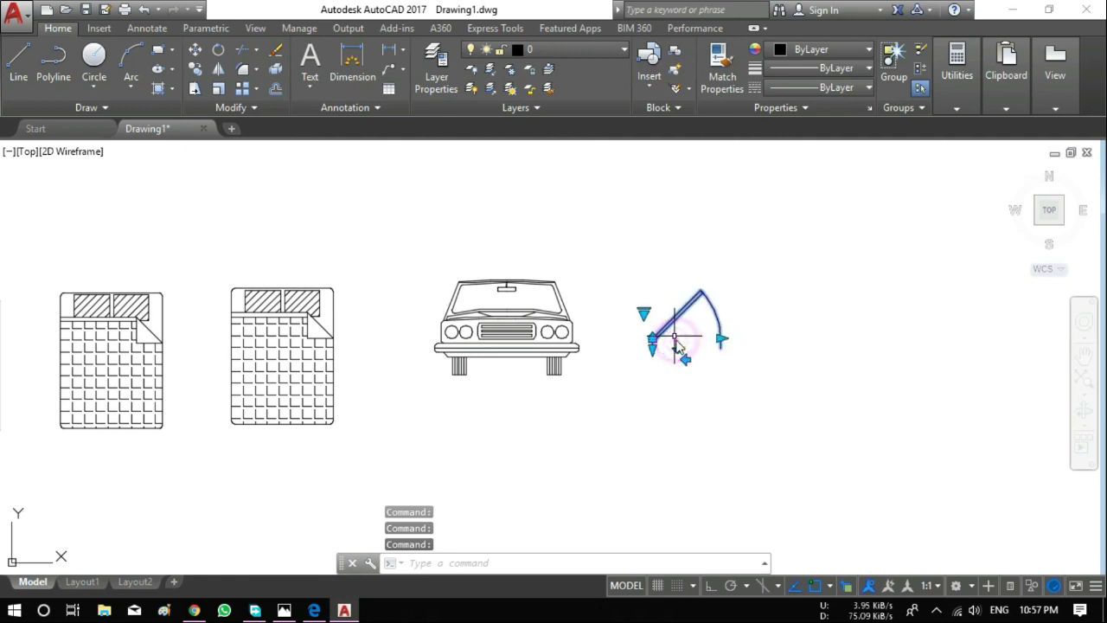
pyautogui.click(720, 338)
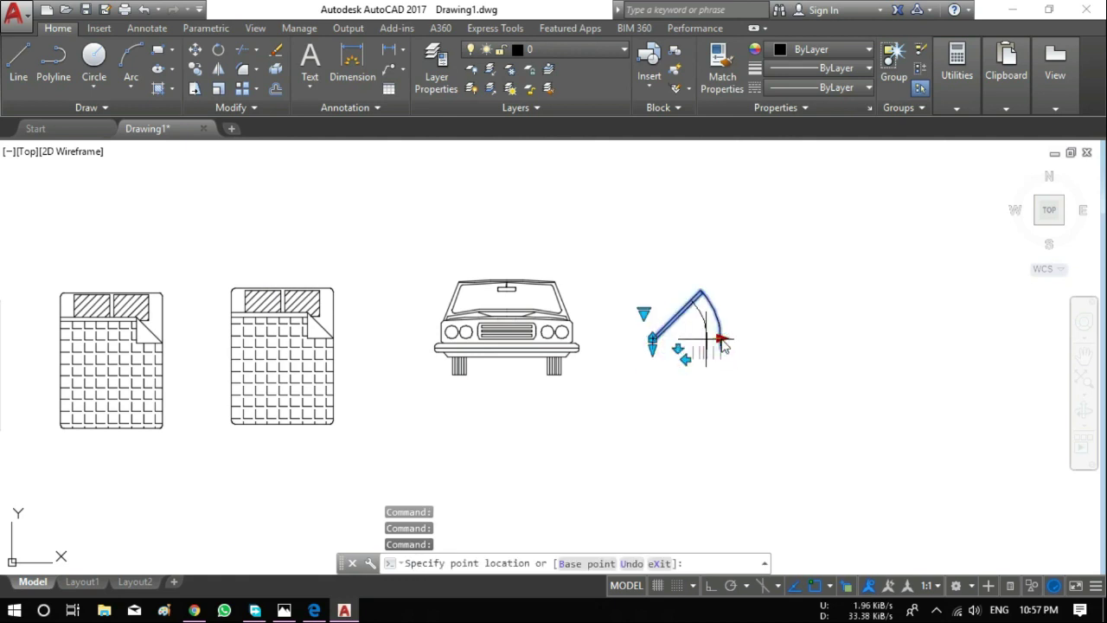
pyautogui.press('Escape')
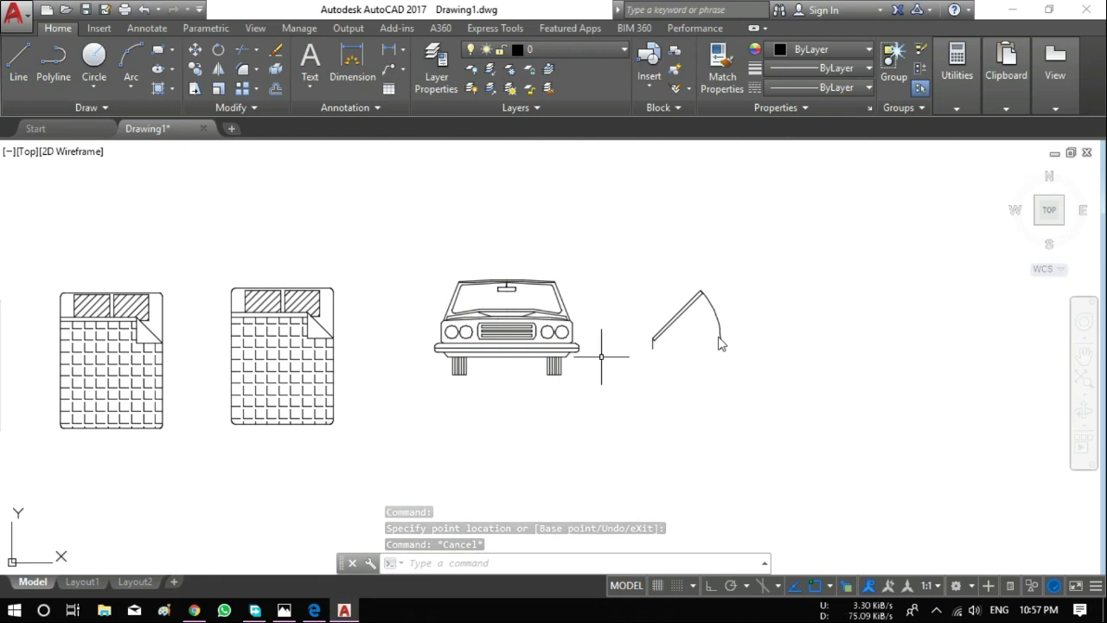
# Zoom out, window-select every object and delete them all
pyautogui.scroll(-2, 717, 342)
pyautogui.scroll(-2, 718, 341)
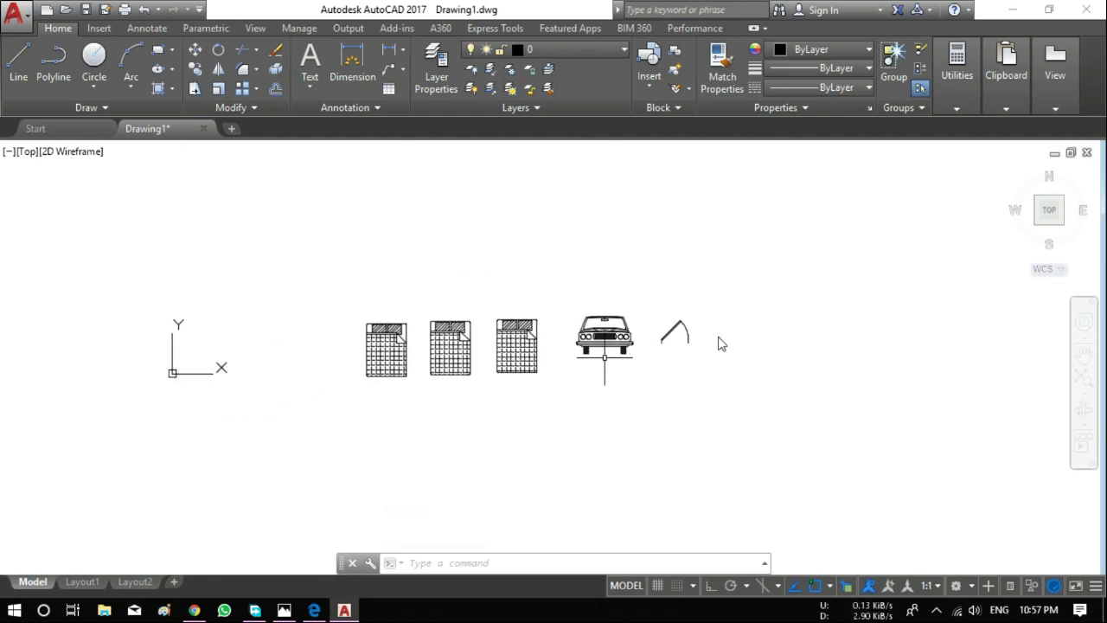
pyautogui.click(795, 257)
pyautogui.click(323, 452)
pyautogui.press('Delete')
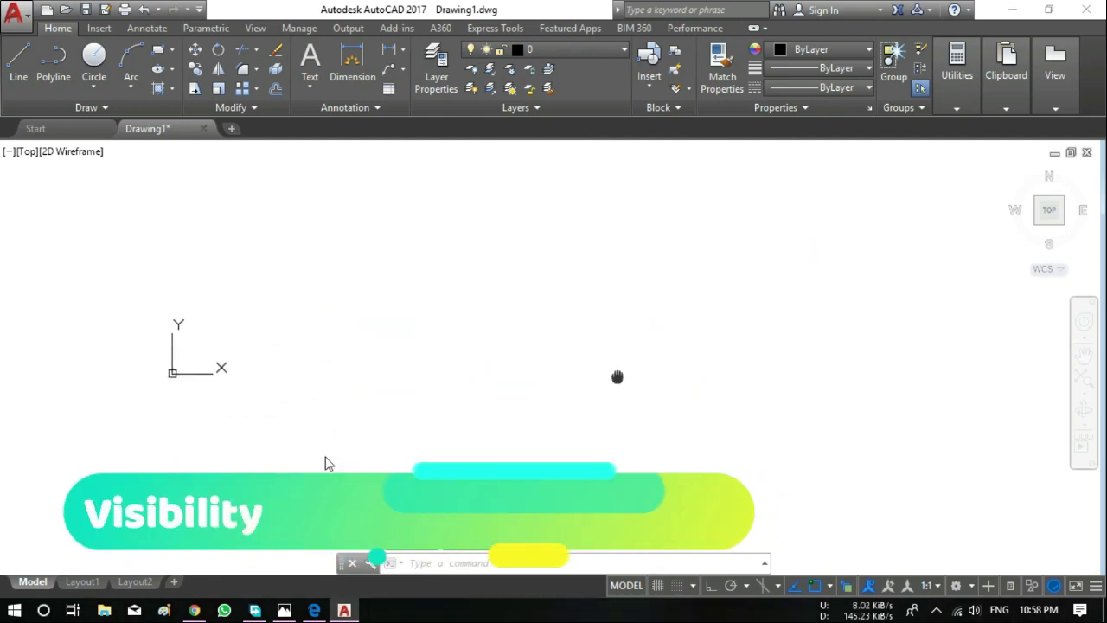
# Begin the 3' door plan by setting the first corner of a jamb rectangle
pyautogui.moveTo(550, 363); pyautogui.dragTo(568, 370, button='middle')
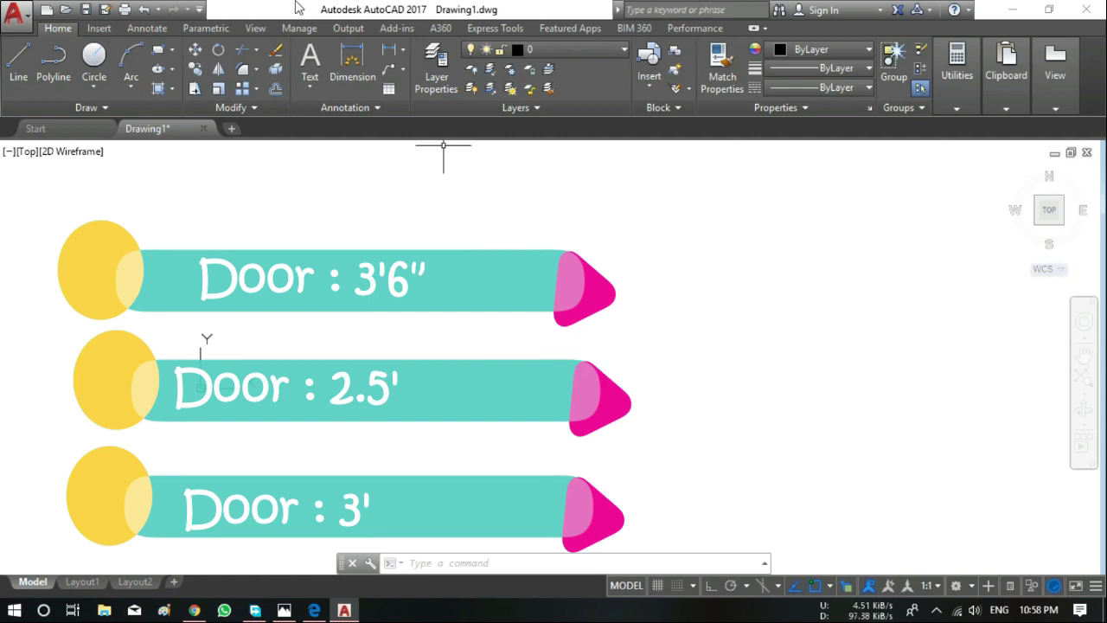
pyautogui.click(160, 55)
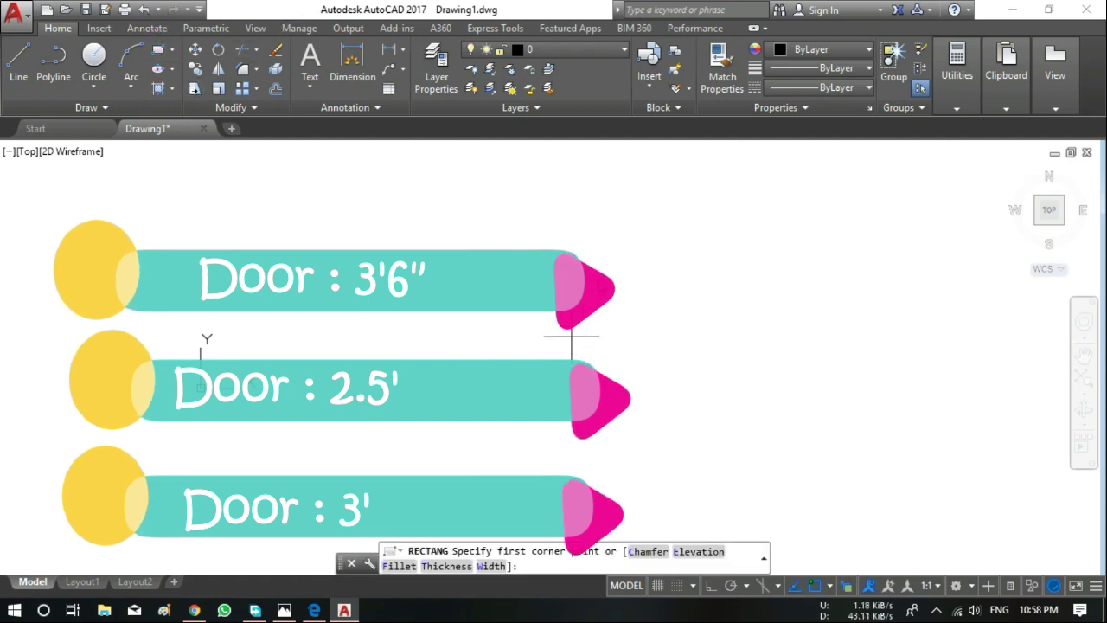
pyautogui.click(536, 374)
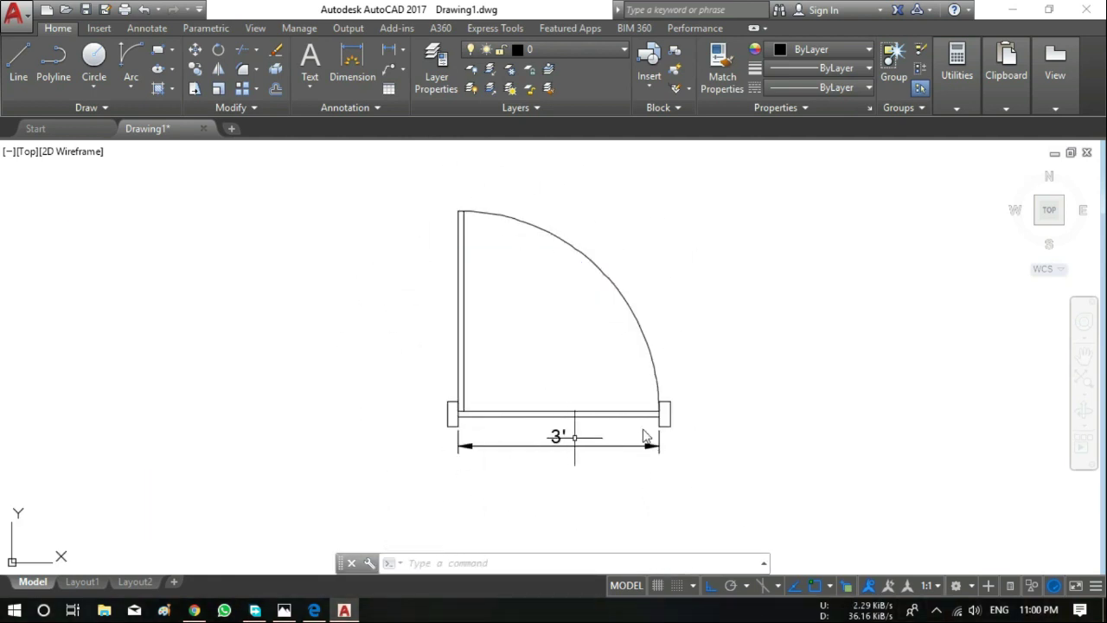
pyautogui.moveTo(554, 400); pyautogui.dragTo(563, 410, button='middle')
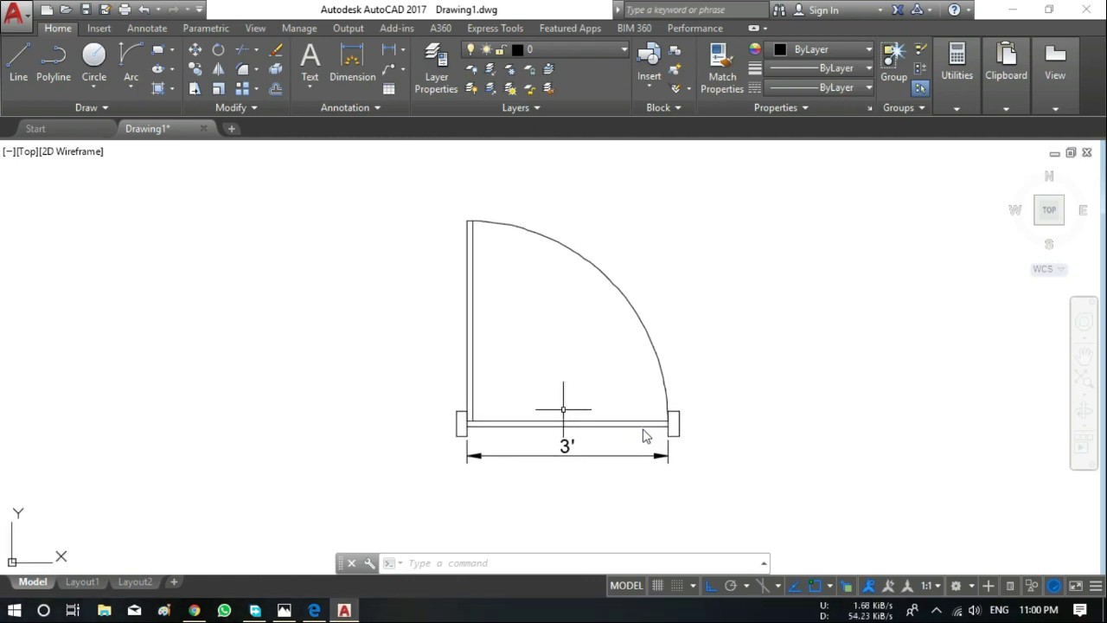
# Define block 'door' based at the lower-left jamb, window-selecting the whole door plan
pyautogui.write('b')
pyautogui.press('Return')
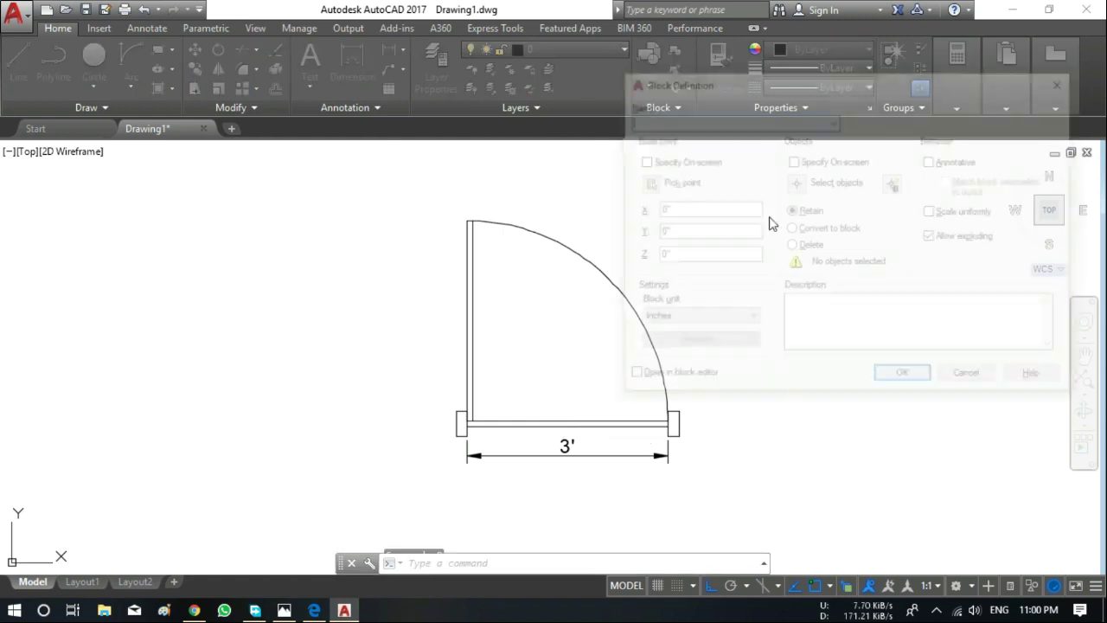
pyautogui.write('door')
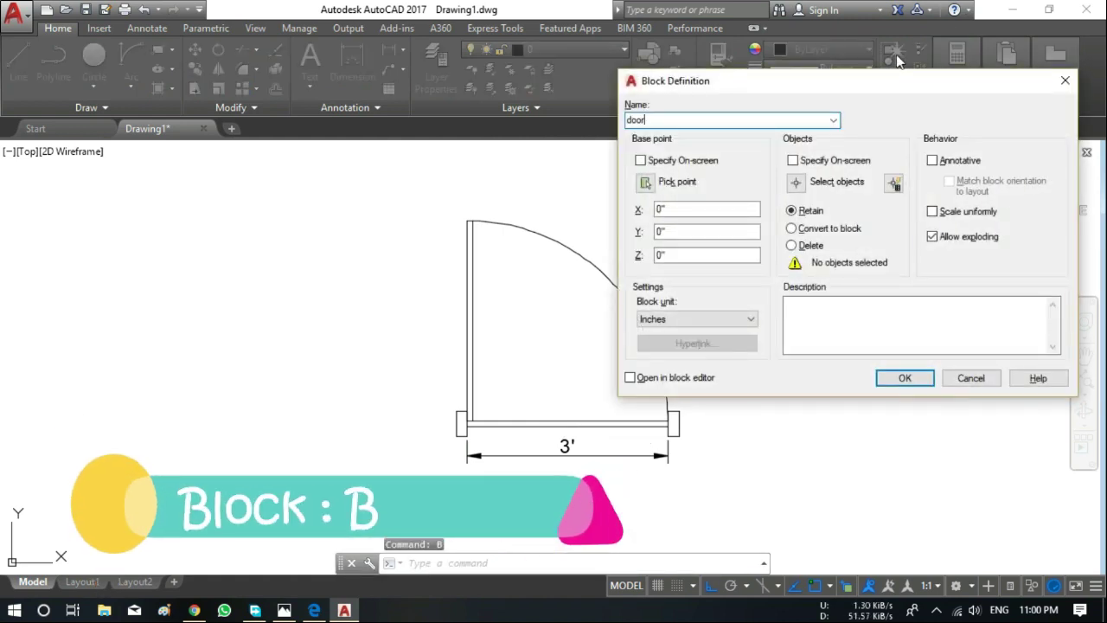
pyautogui.click(646, 182)
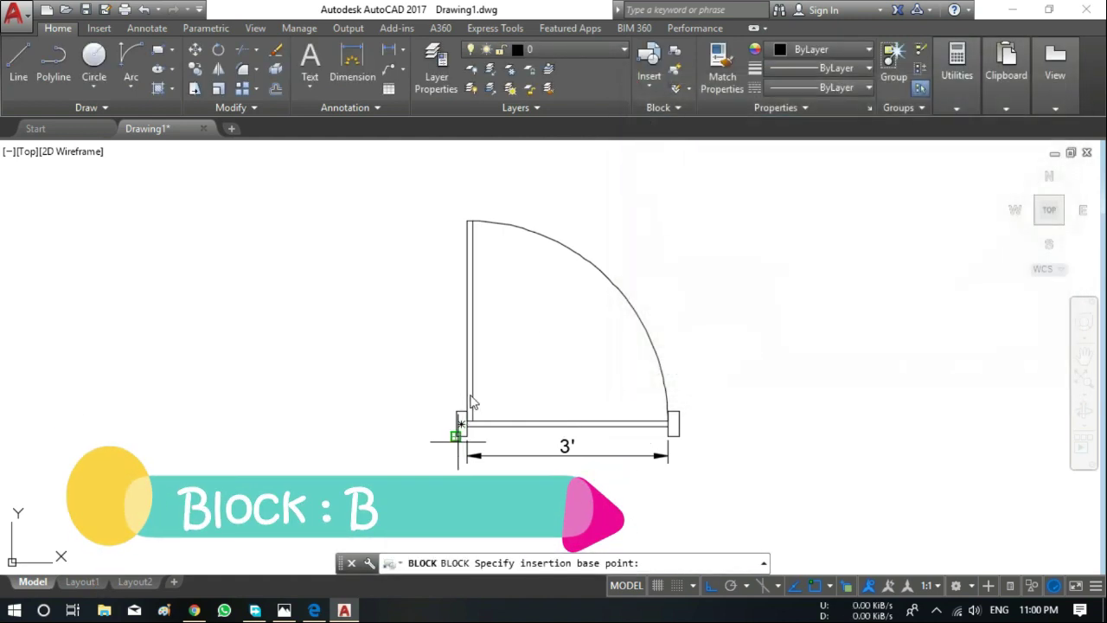
pyautogui.click(471, 402)
pyautogui.click(791, 181)
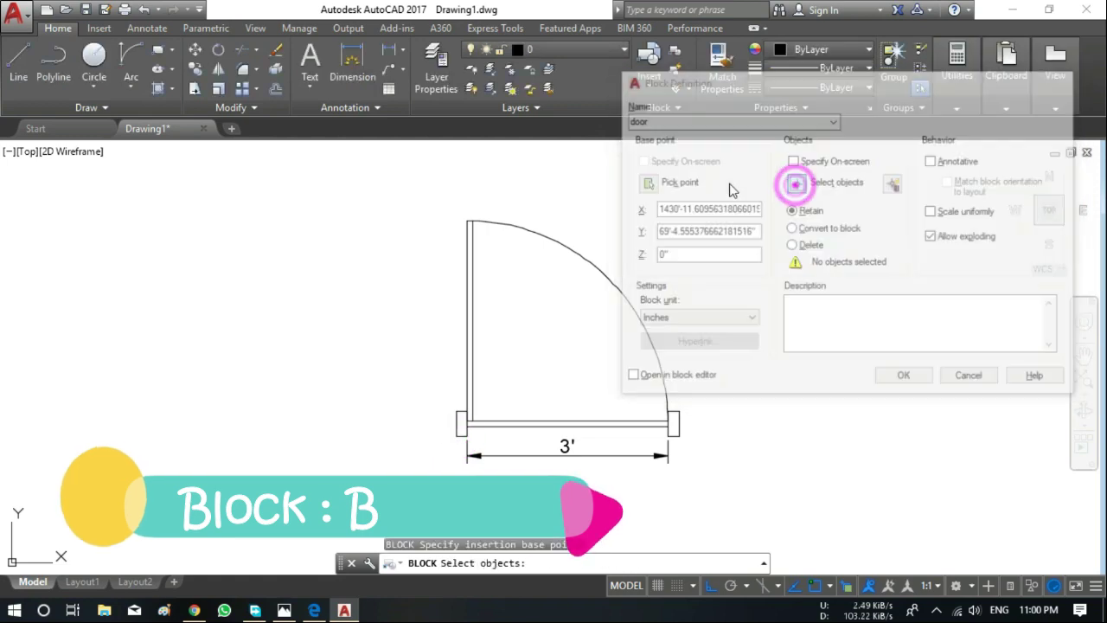
pyautogui.click(734, 169)
pyautogui.click(378, 484)
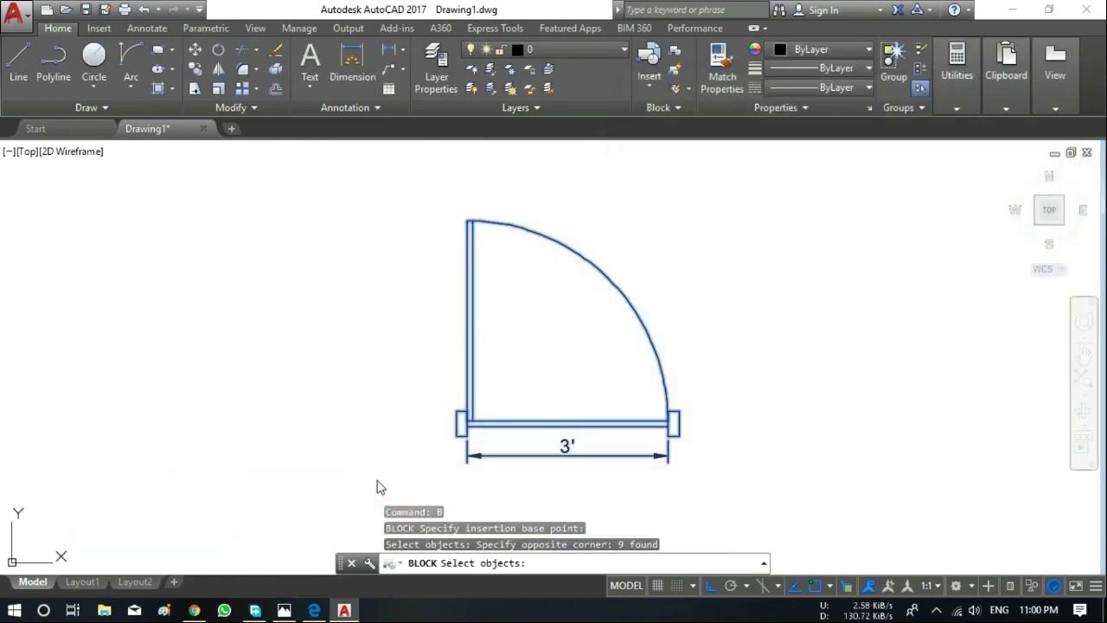
pyautogui.press('Return')
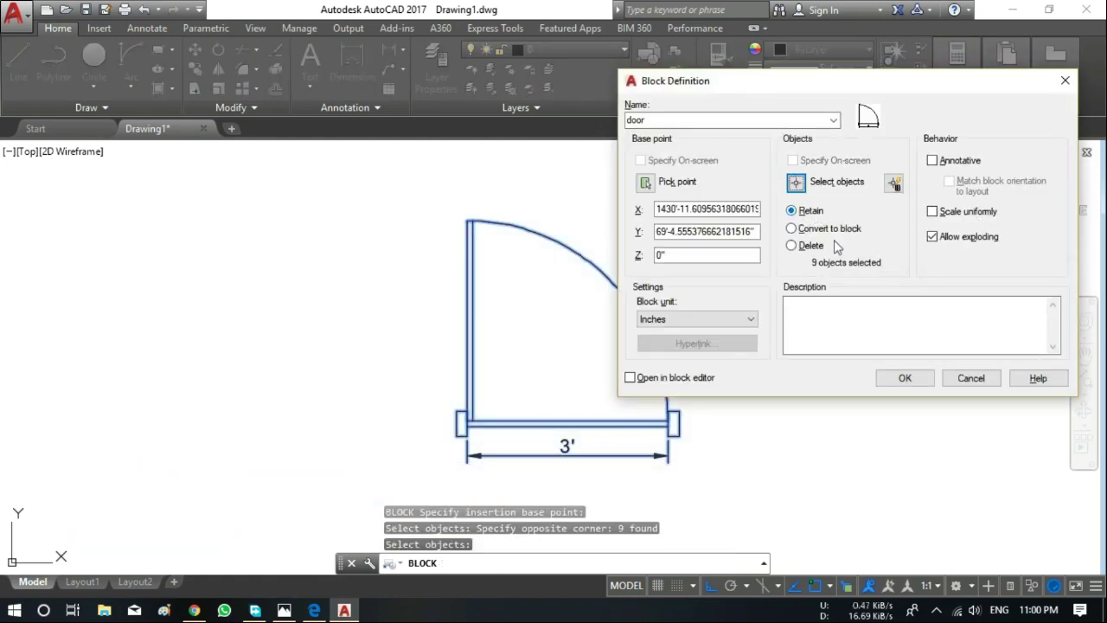
pyautogui.click(900, 376)
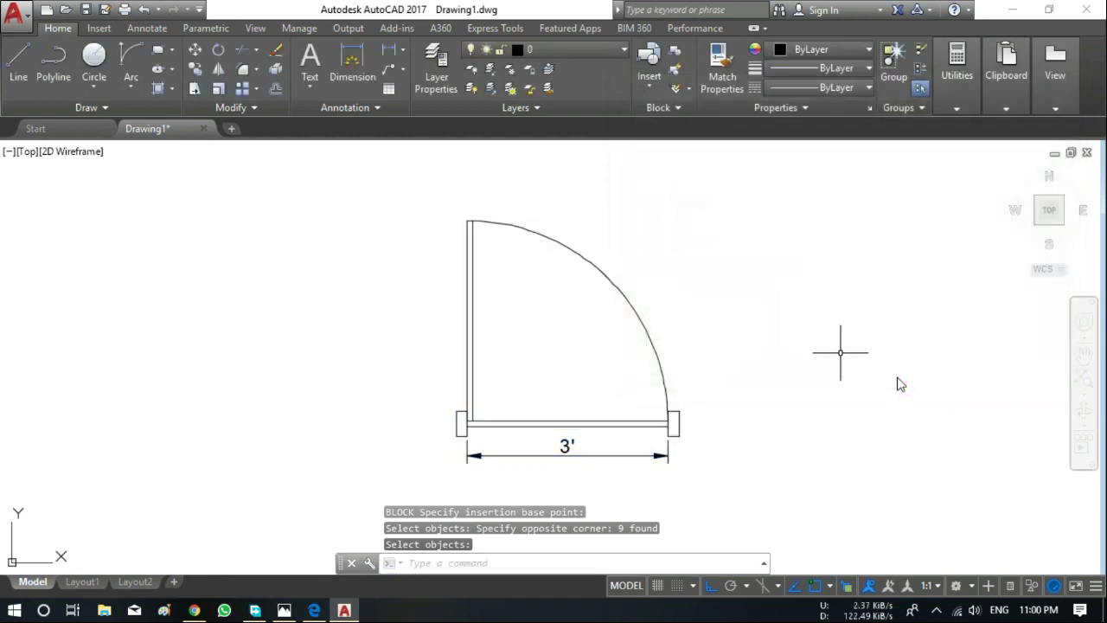
pyautogui.scroll(-2, 666, 346)
pyautogui.moveTo(671, 346); pyautogui.dragTo(497, 358, button='middle')
pyautogui.moveTo(496, 358)
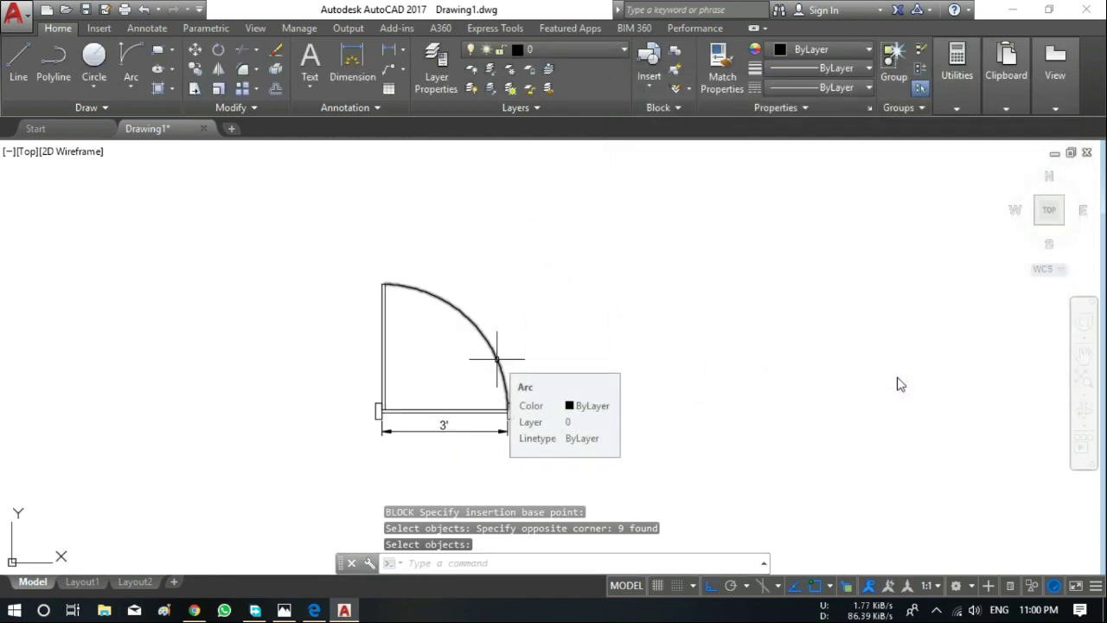
# Open the door block in the Block Editor with BEDIT
pyautogui.write('be')
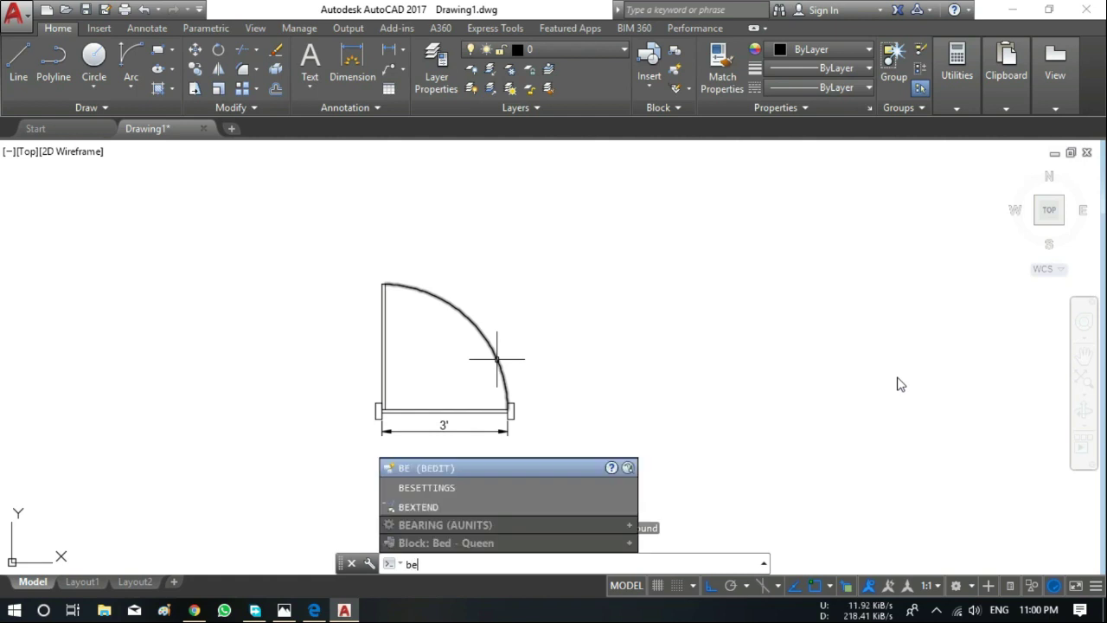
pyautogui.press('Return')
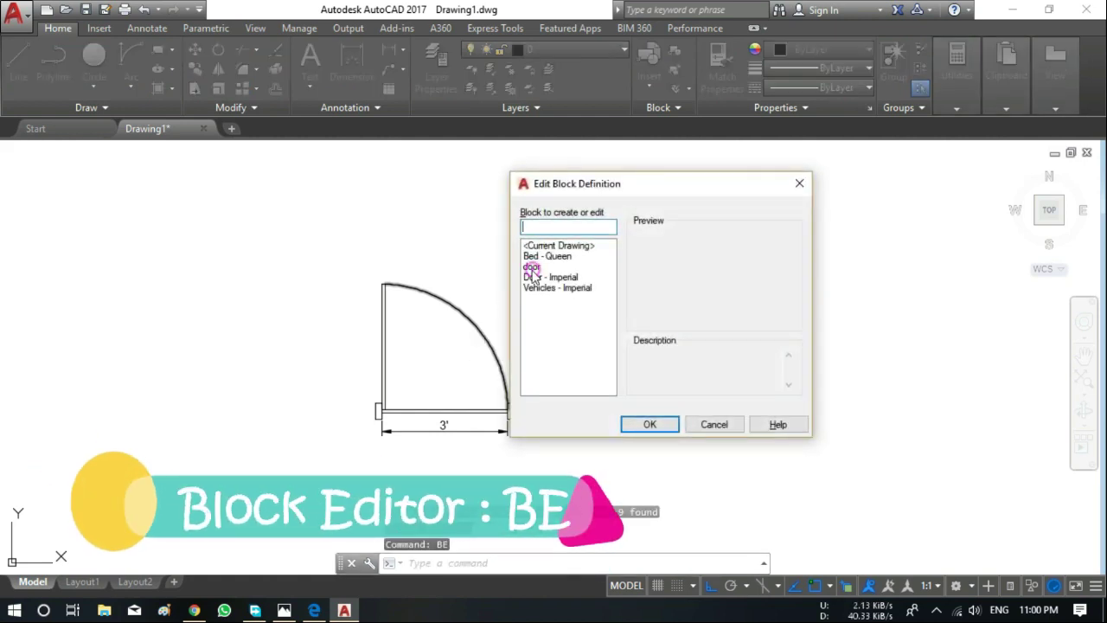
pyautogui.click(531, 267)
pyautogui.click(636, 424)
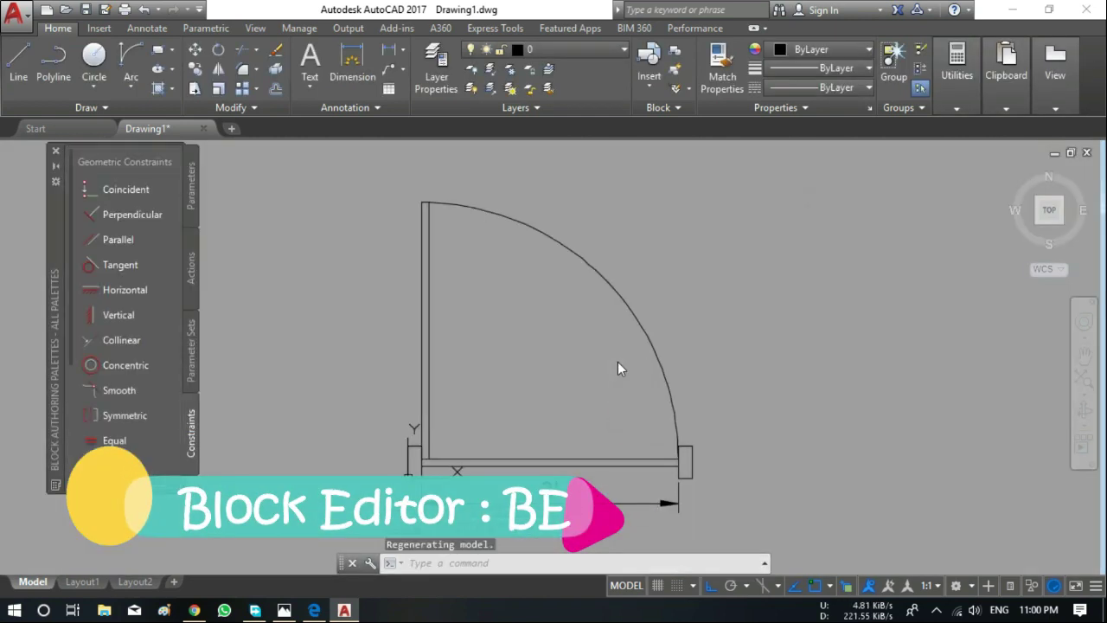
pyautogui.scroll(-2, 617, 369)
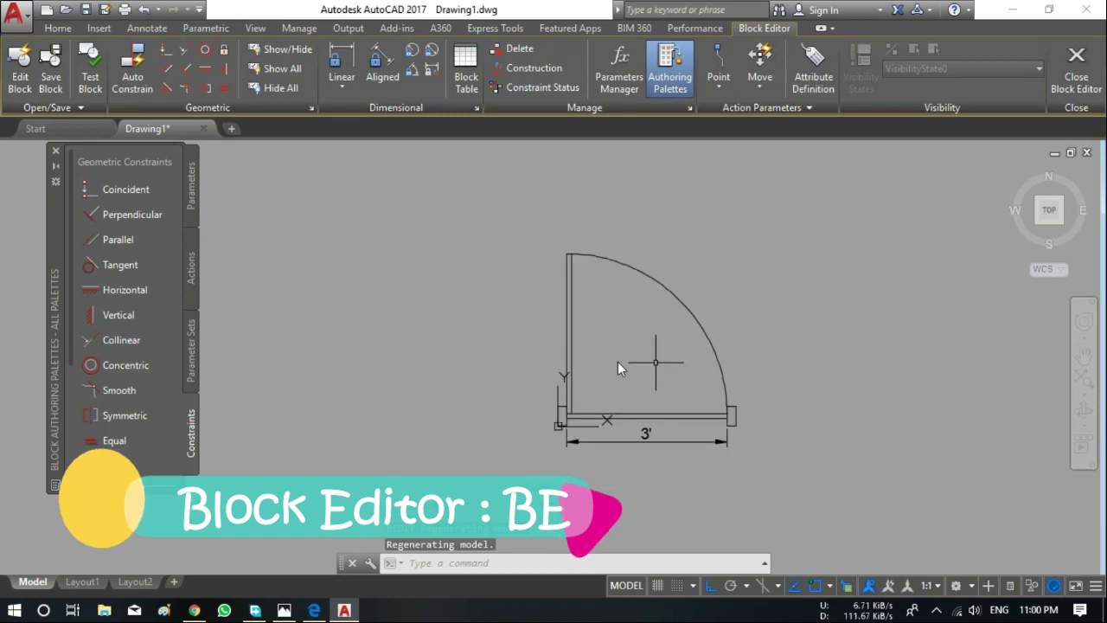
# Place a Visibility1 parameter above-left of the door and bring up its visibility states list
pyautogui.click(193, 182)
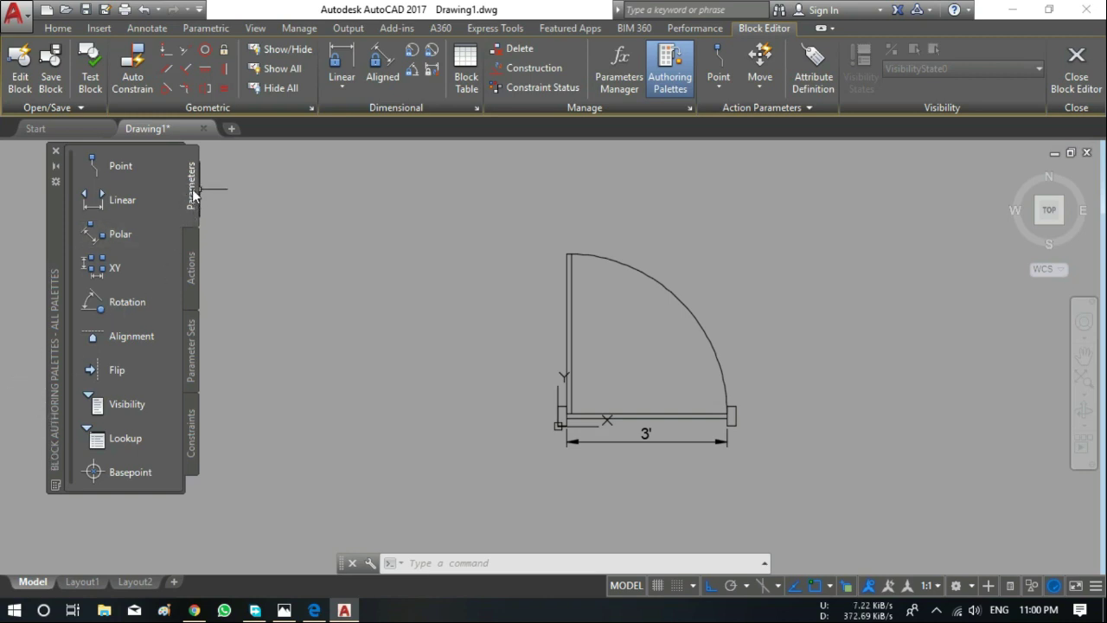
pyautogui.click(121, 406)
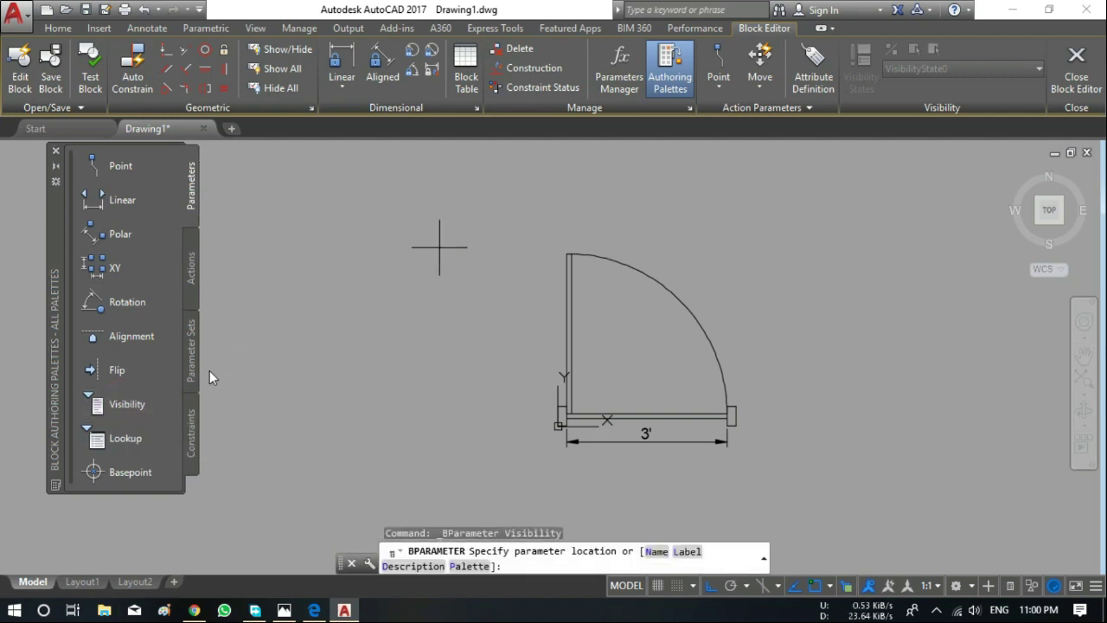
pyautogui.click(464, 226)
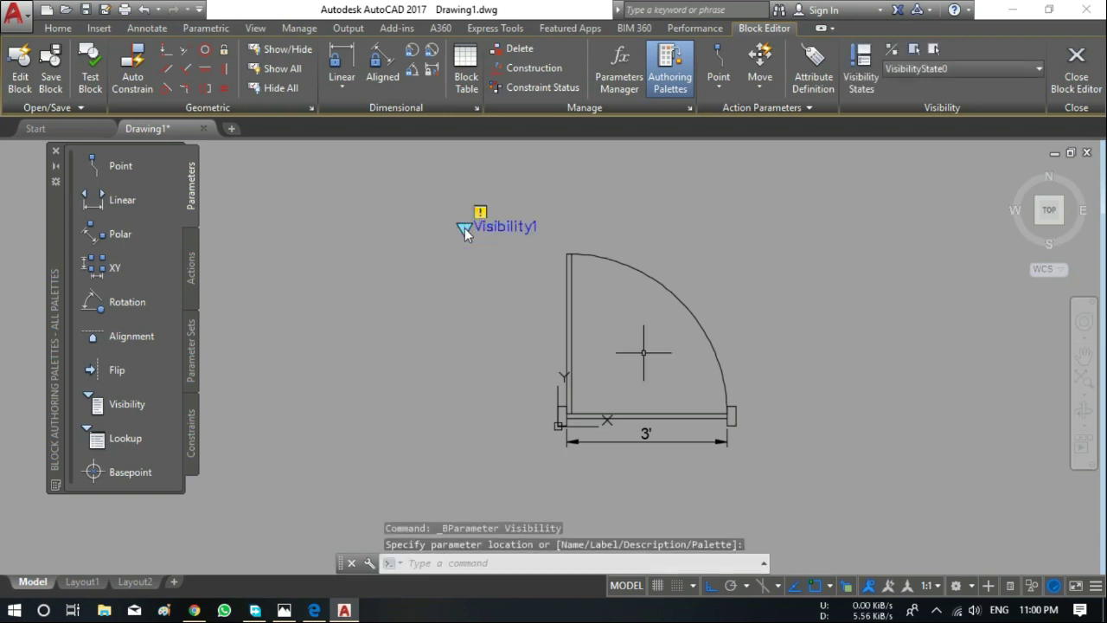
pyautogui.scroll(2, 571, 432)
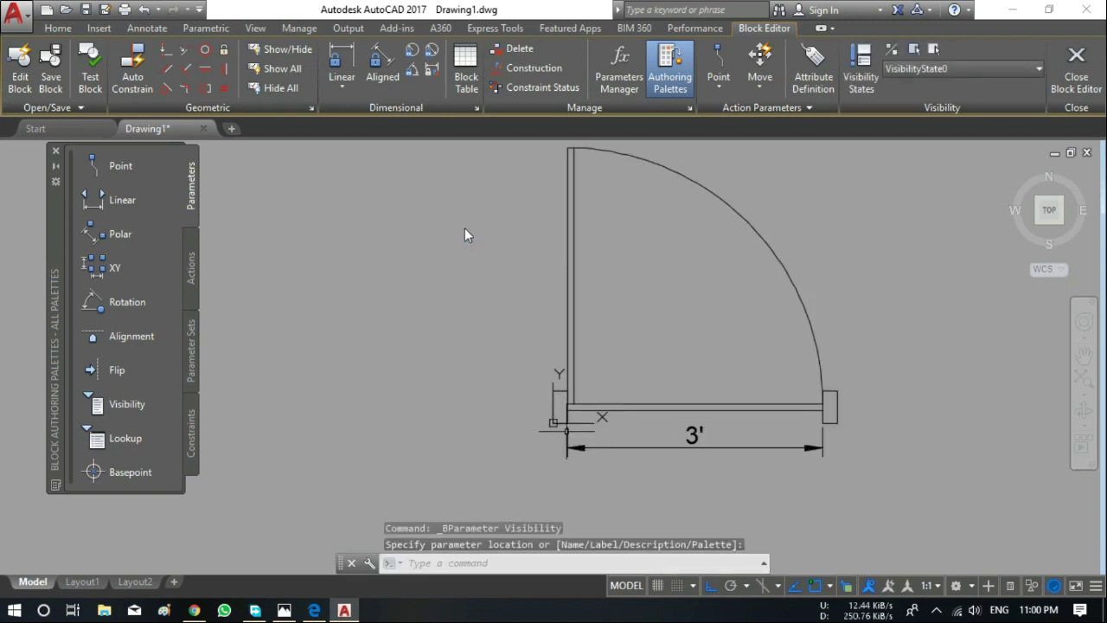
pyautogui.scroll(2, 571, 433)
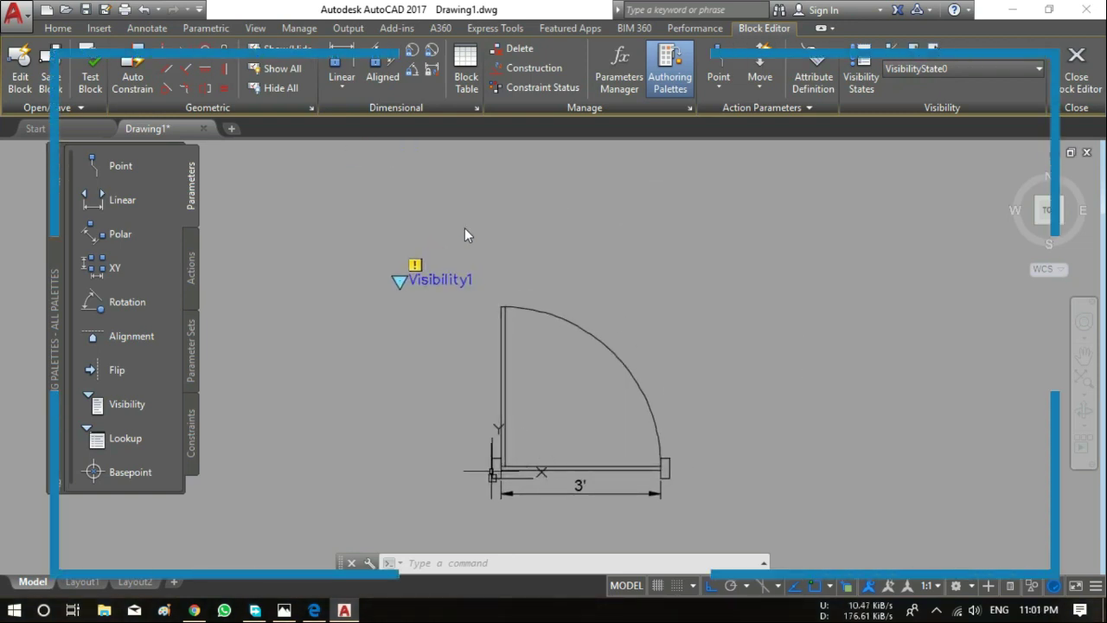
pyautogui.click(865, 74)
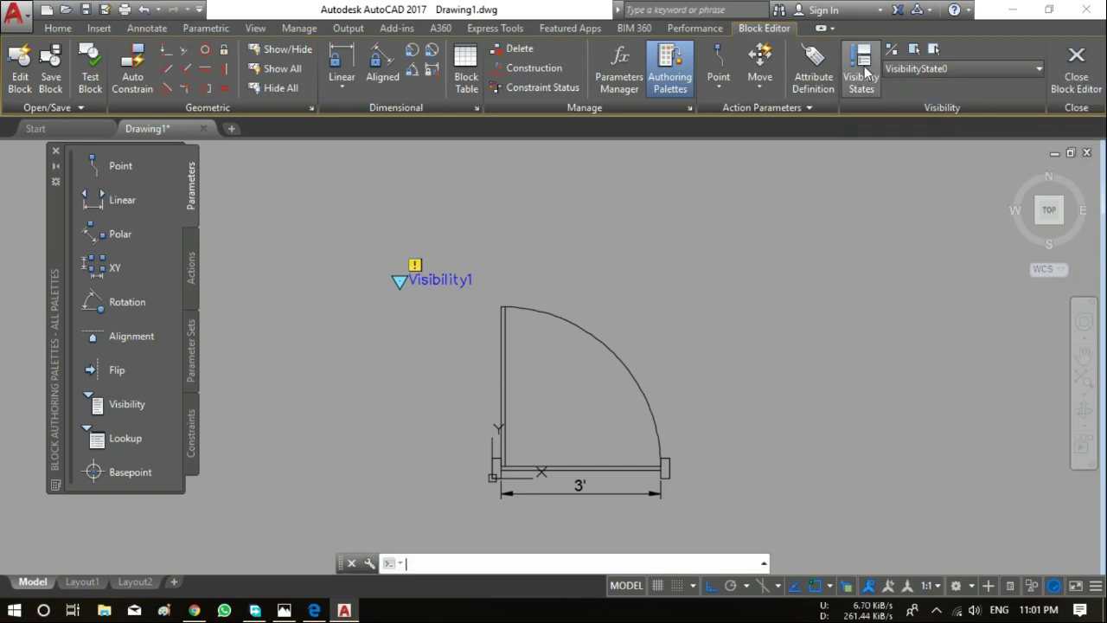
pyautogui.moveTo(593, 185); pyautogui.dragTo(679, 157)
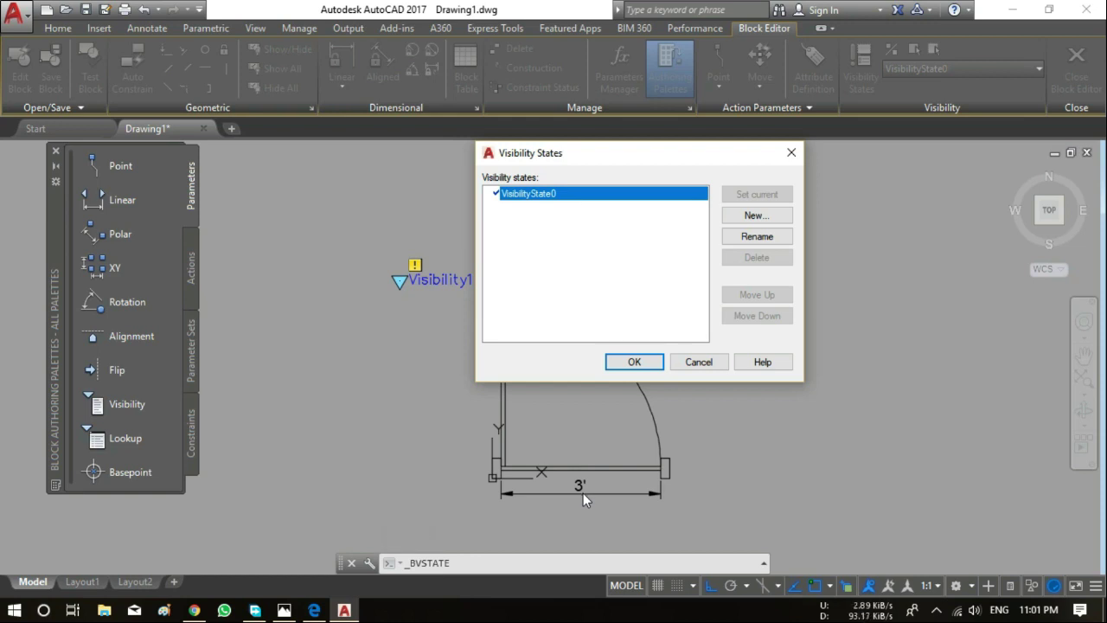
# Add a Door 2.5' visibility state and rename VisibilityState0 to Door 3'
pyautogui.click(760, 217)
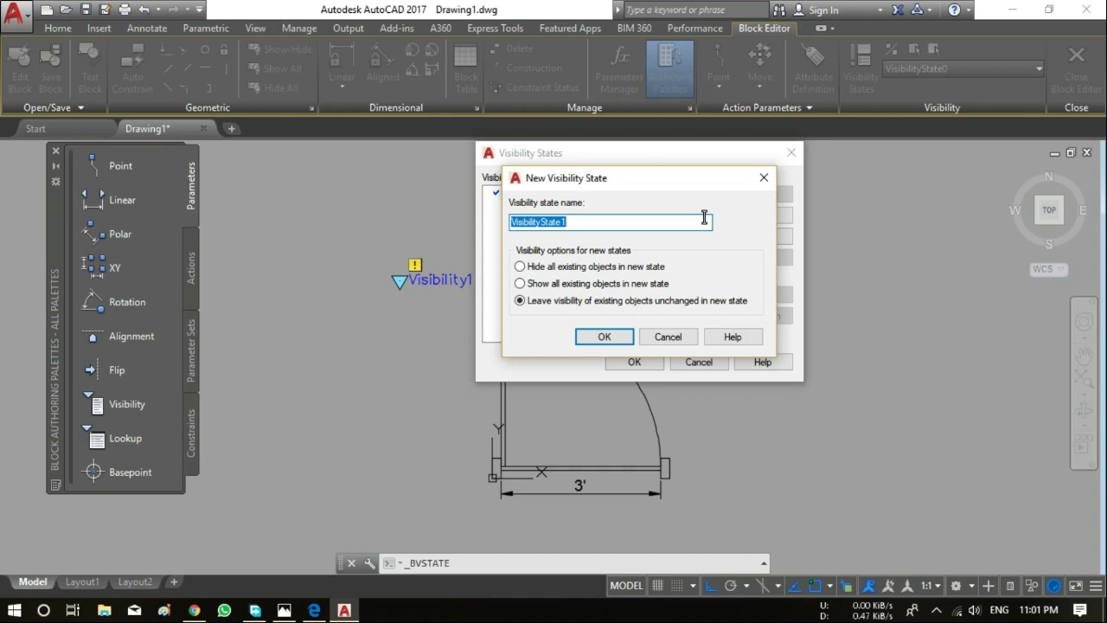
pyautogui.write("Door 2.5'")
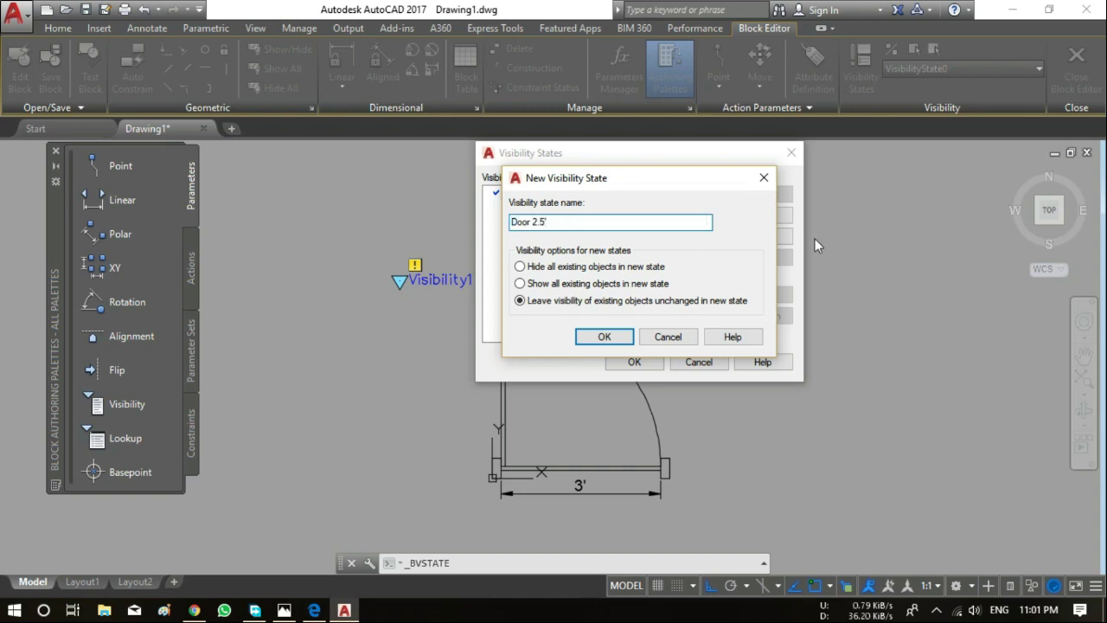
pyautogui.click(624, 336)
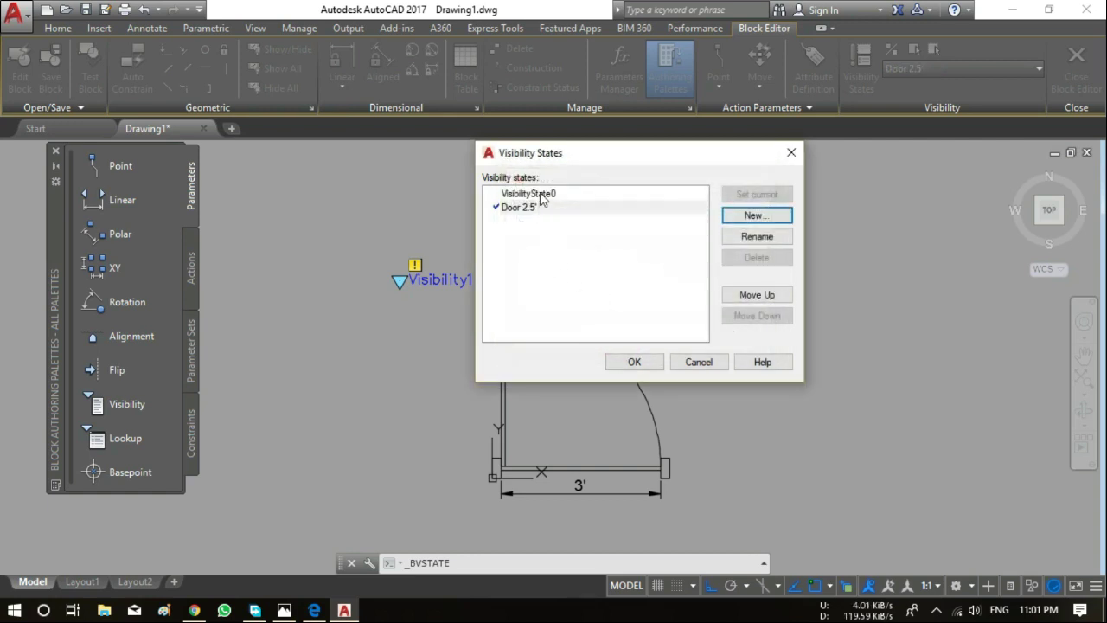
pyautogui.click(547, 198)
pyautogui.click(757, 236)
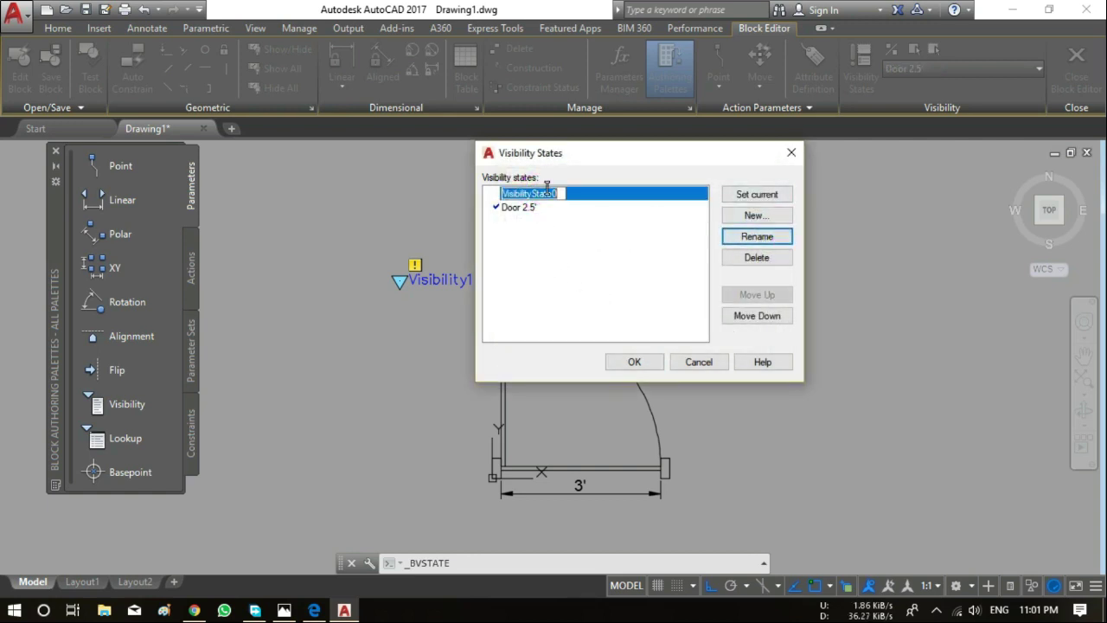
pyautogui.write('do')
pyautogui.write("3'")
pyautogui.click(526, 249)
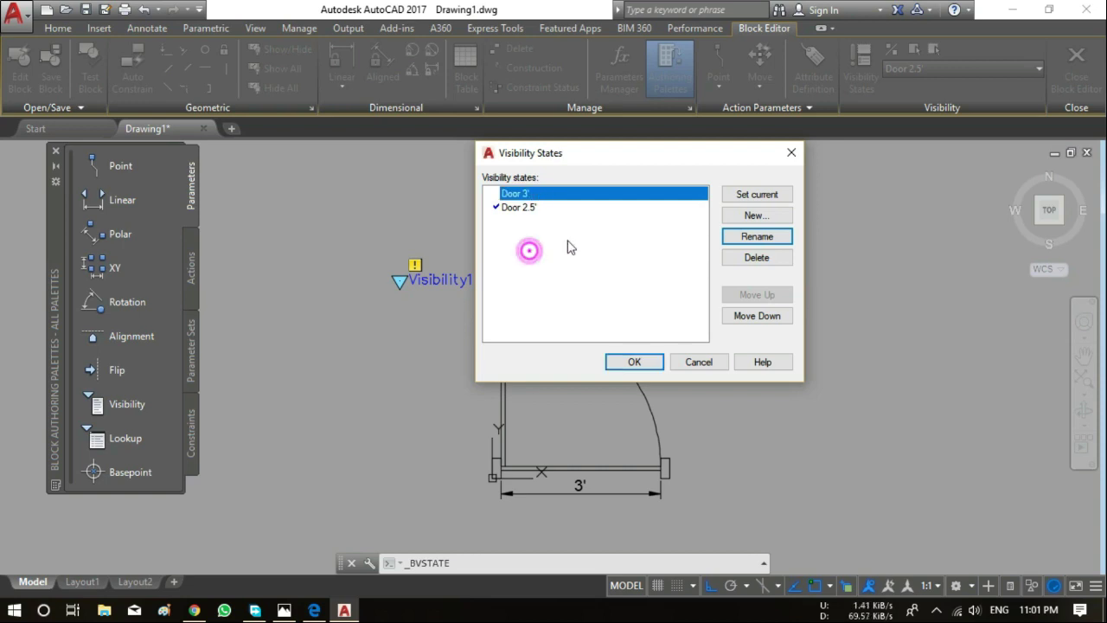
# Add a Door 3.5' visibility state and set Door 3' as current
pyautogui.click(756, 215)
pyautogui.doubleClick(600, 223)
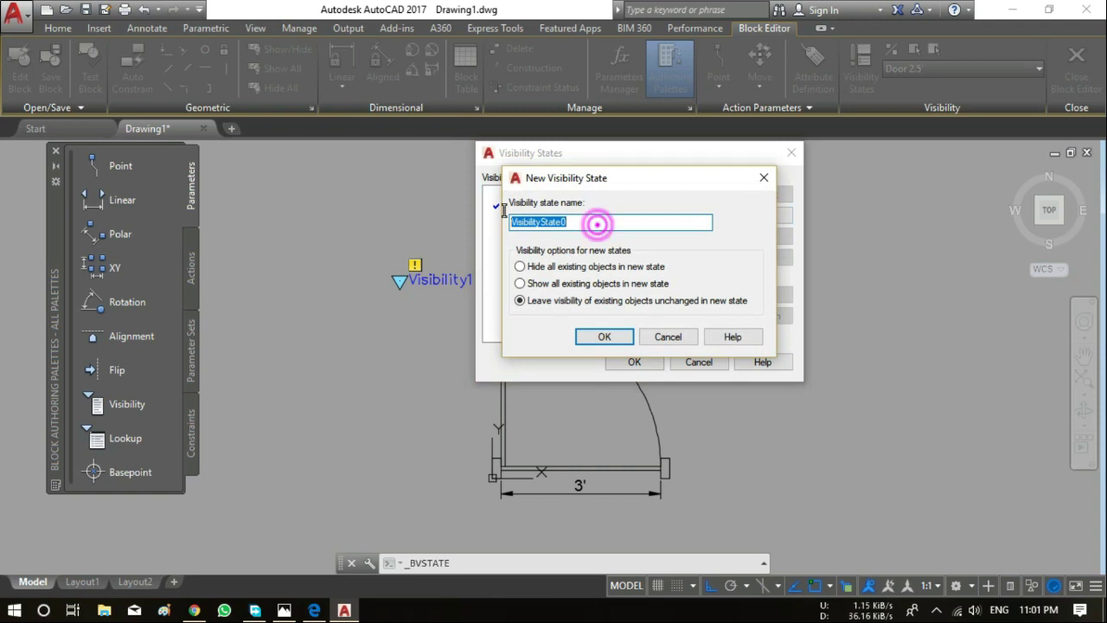
pyautogui.write("Door 3.5'")
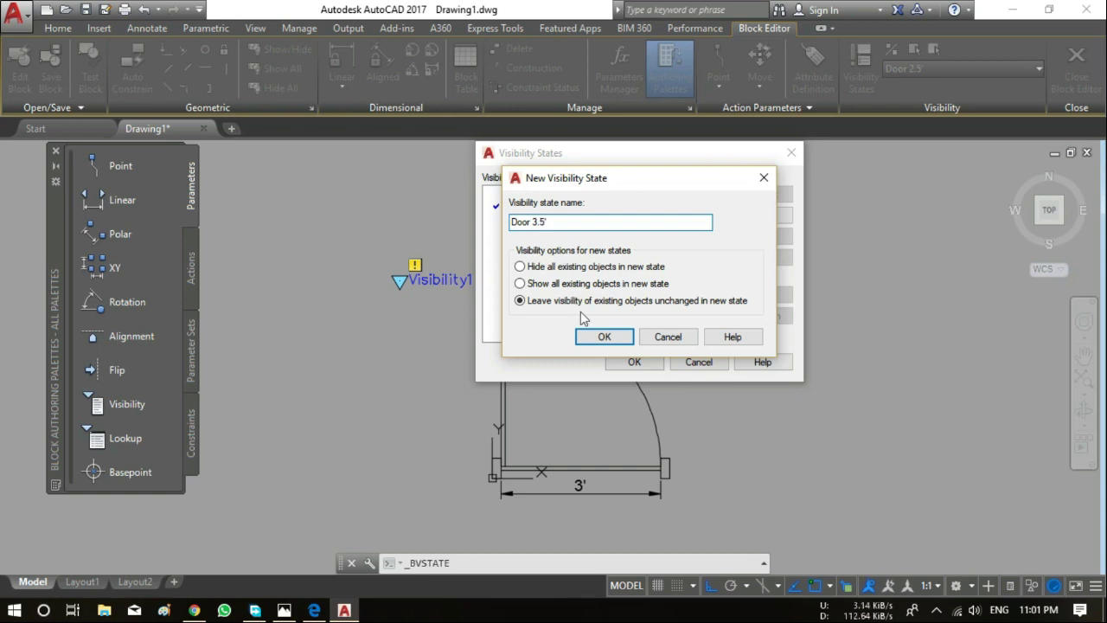
pyautogui.click(596, 336)
pyautogui.moveTo(598, 154); pyautogui.dragTo(813, 57)
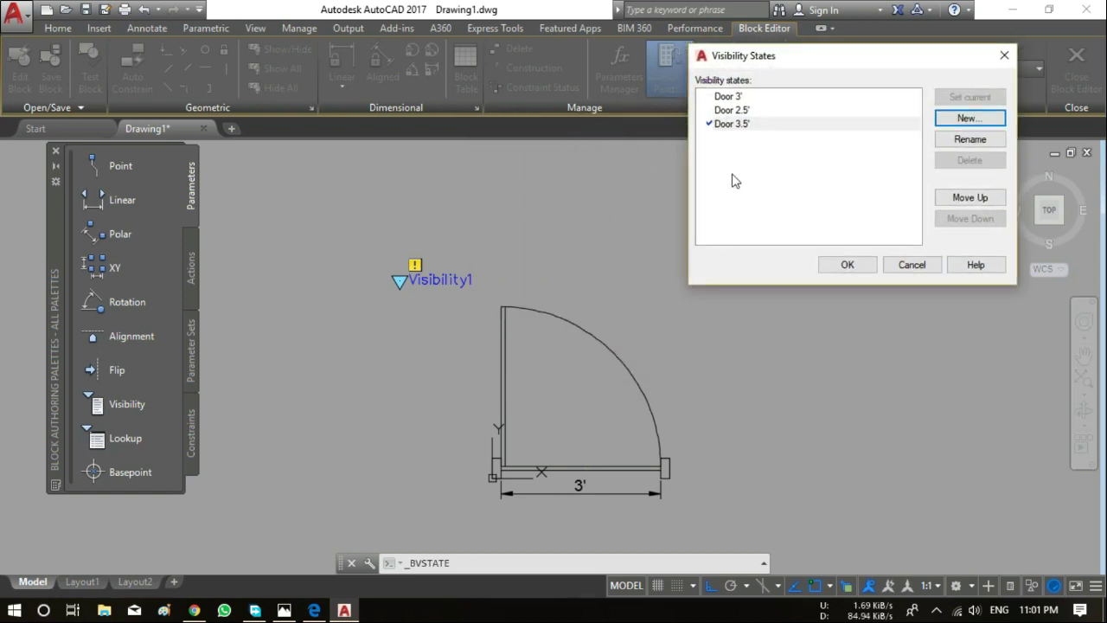
pyautogui.click(737, 96)
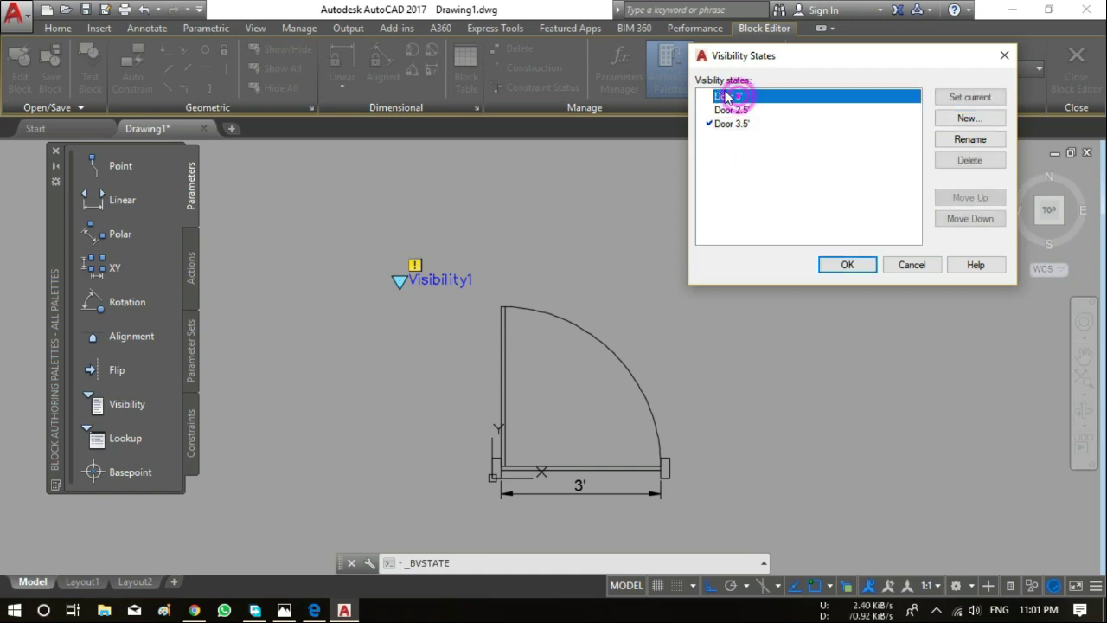
pyautogui.click(970, 98)
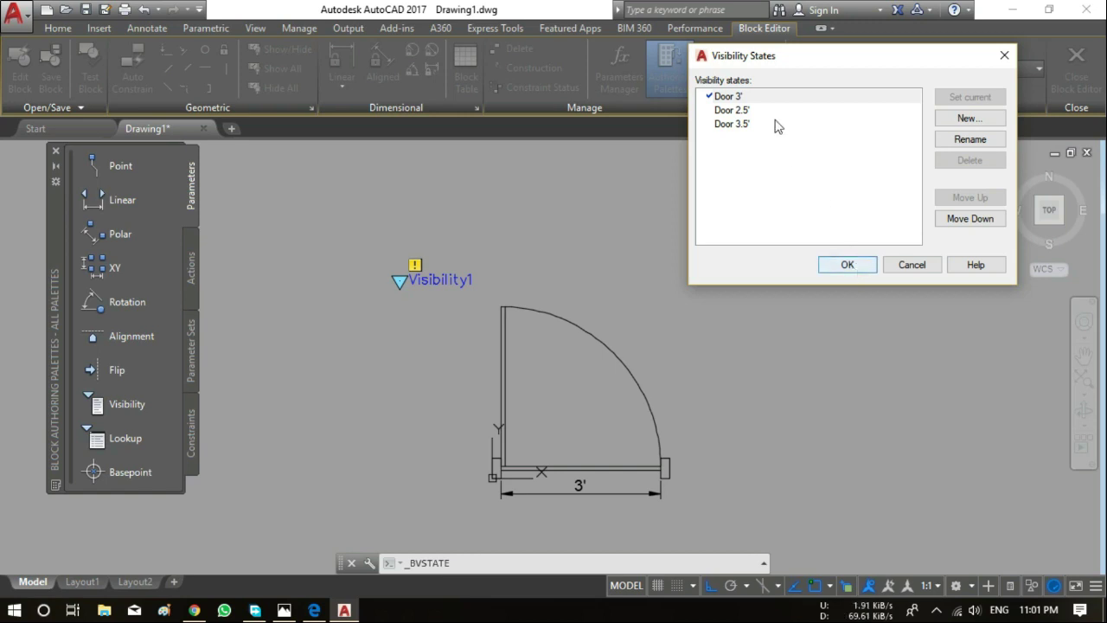
pyautogui.click(869, 264)
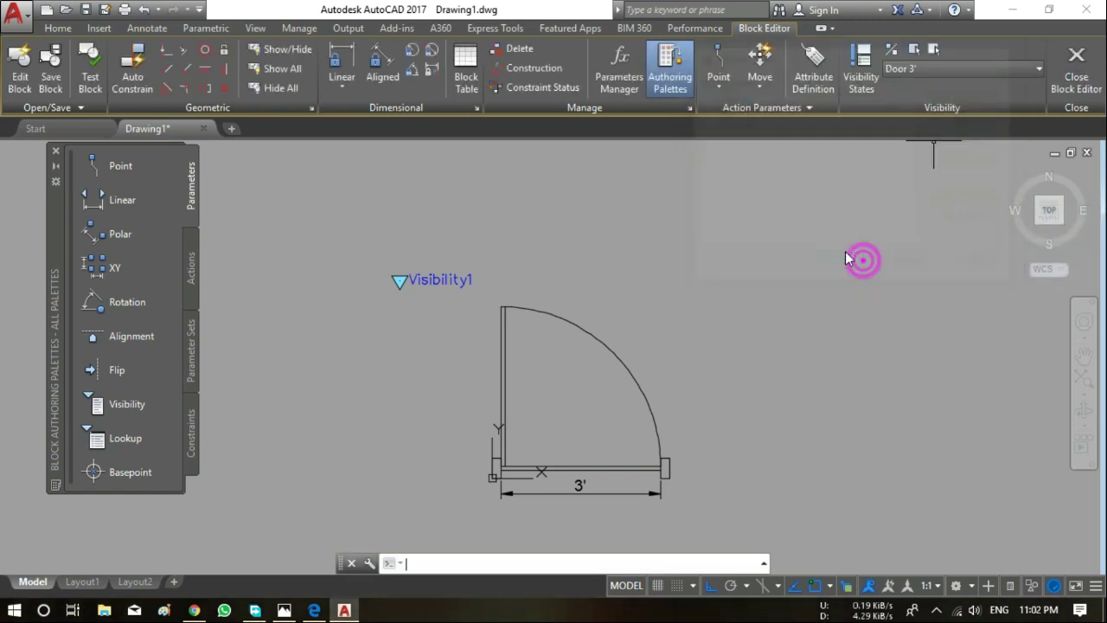
pyautogui.click(953, 71)
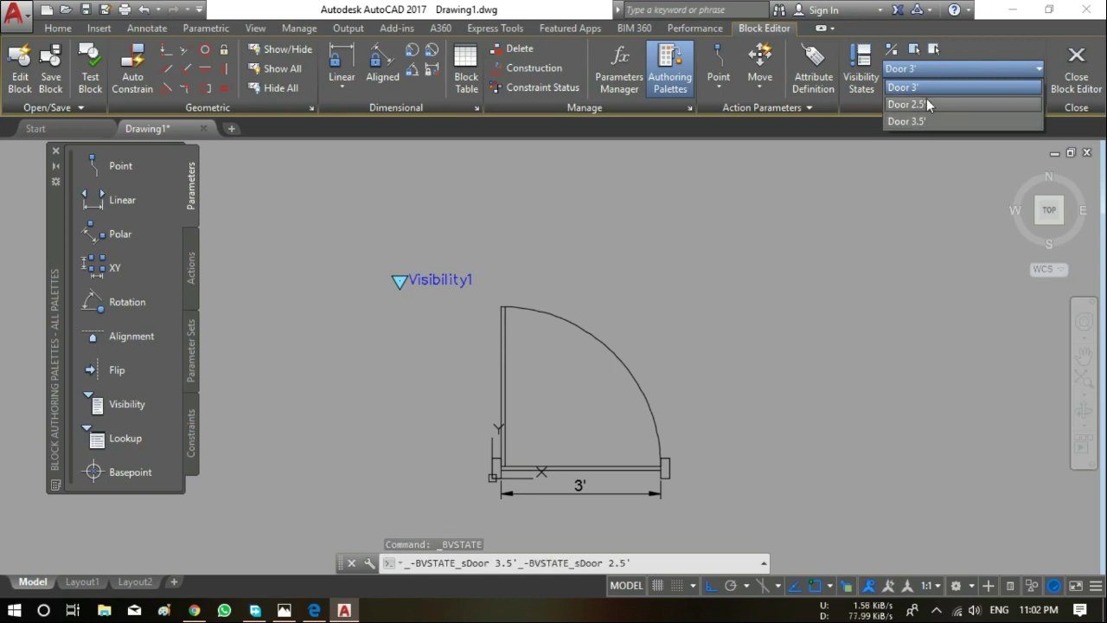
pyautogui.click(925, 103)
pyautogui.click(932, 76)
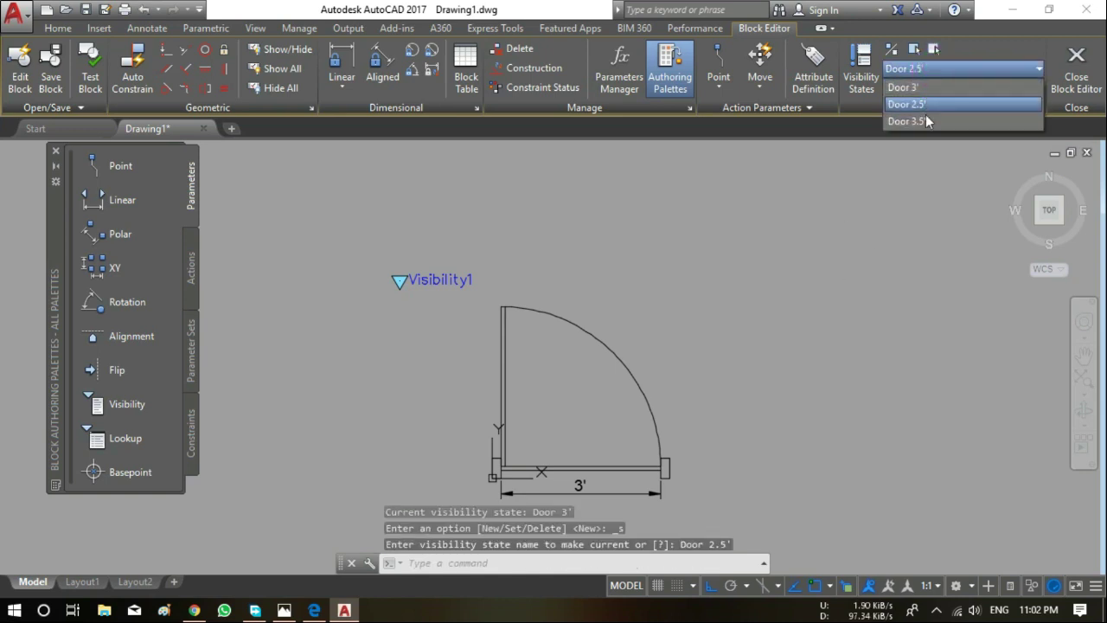
pyautogui.click(924, 122)
pyautogui.click(929, 70)
pyautogui.click(920, 88)
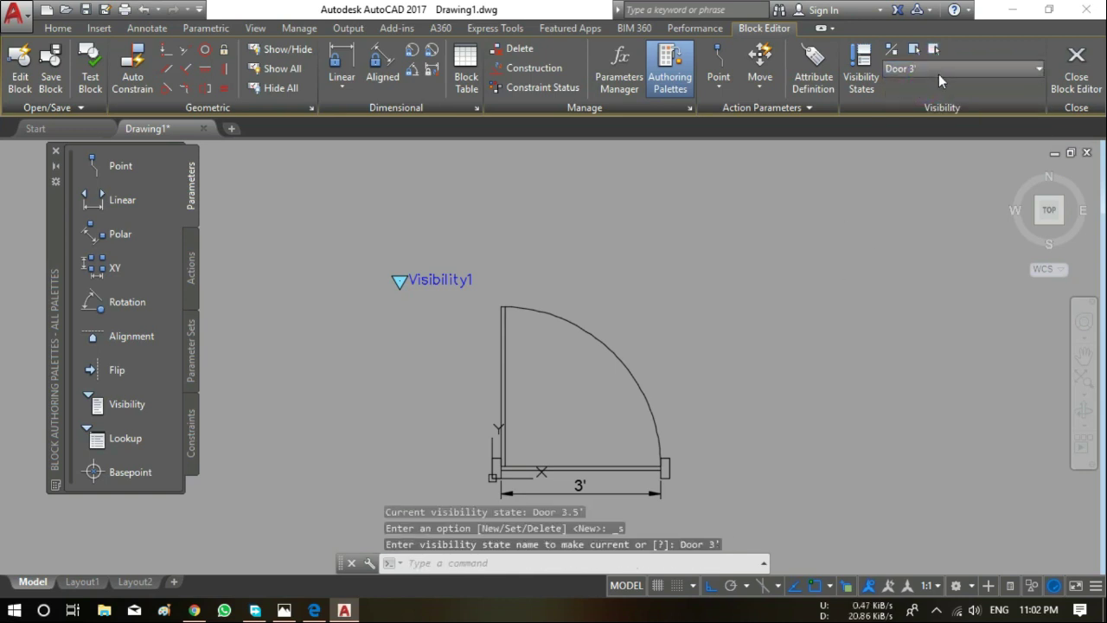
pyautogui.moveTo(598, 321); pyautogui.dragTo(594, 261, button='middle')
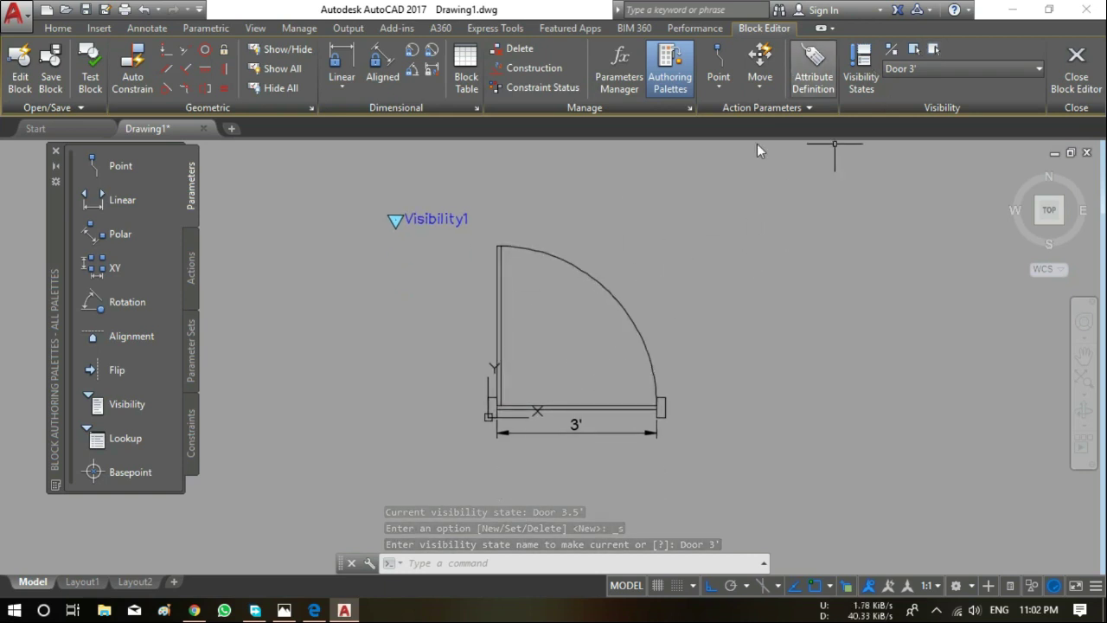
pyautogui.click(924, 69)
pyautogui.click(917, 105)
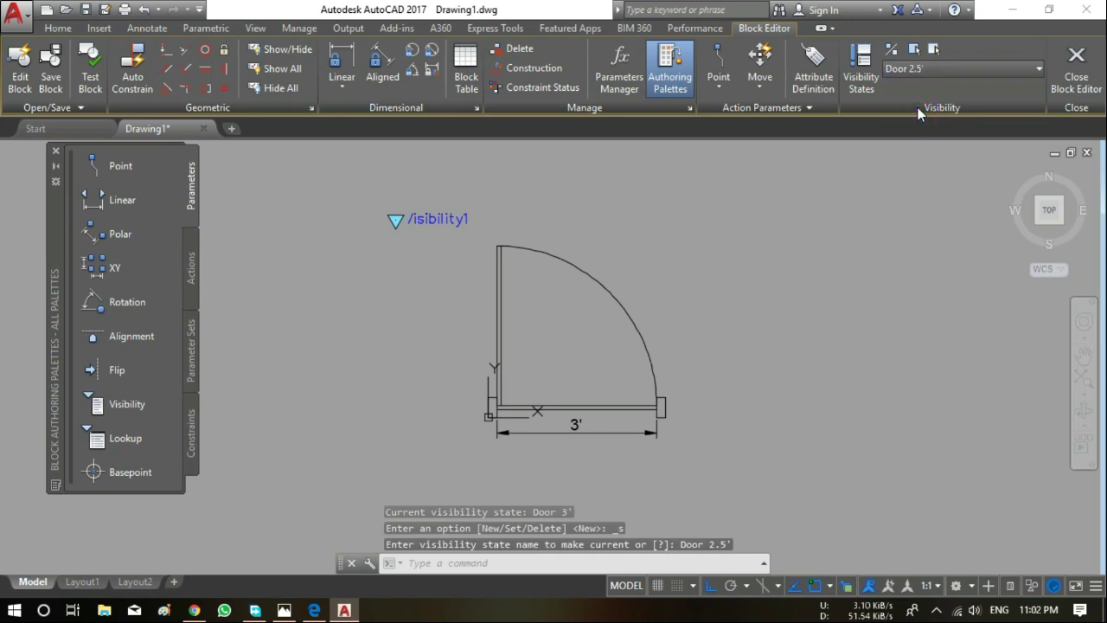
pyautogui.click(928, 69)
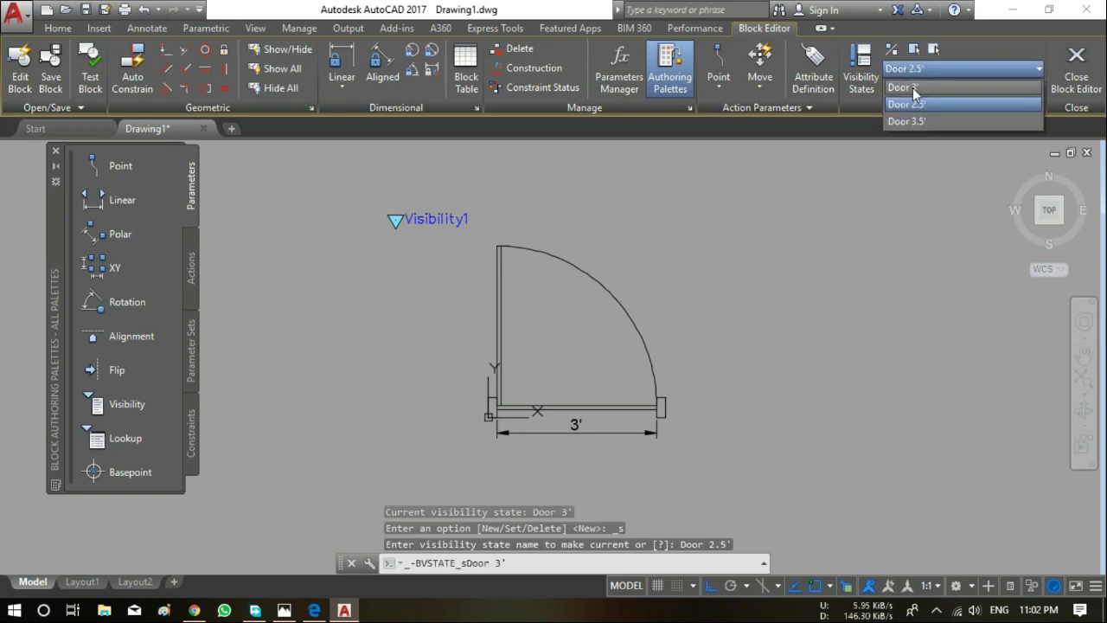
pyautogui.click(917, 90)
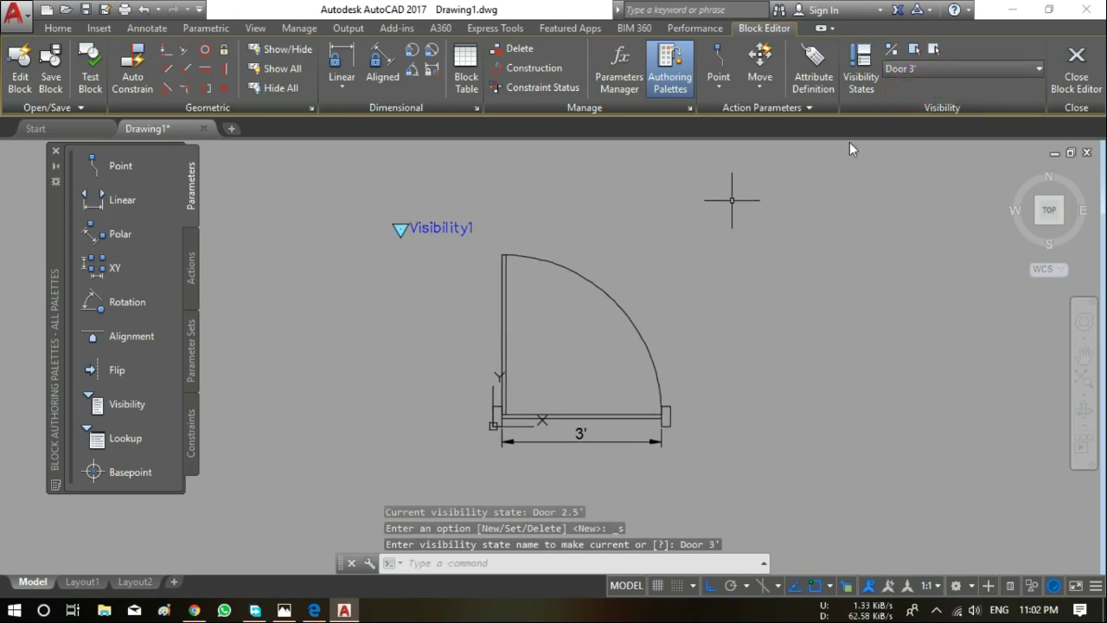
pyautogui.click(731, 202)
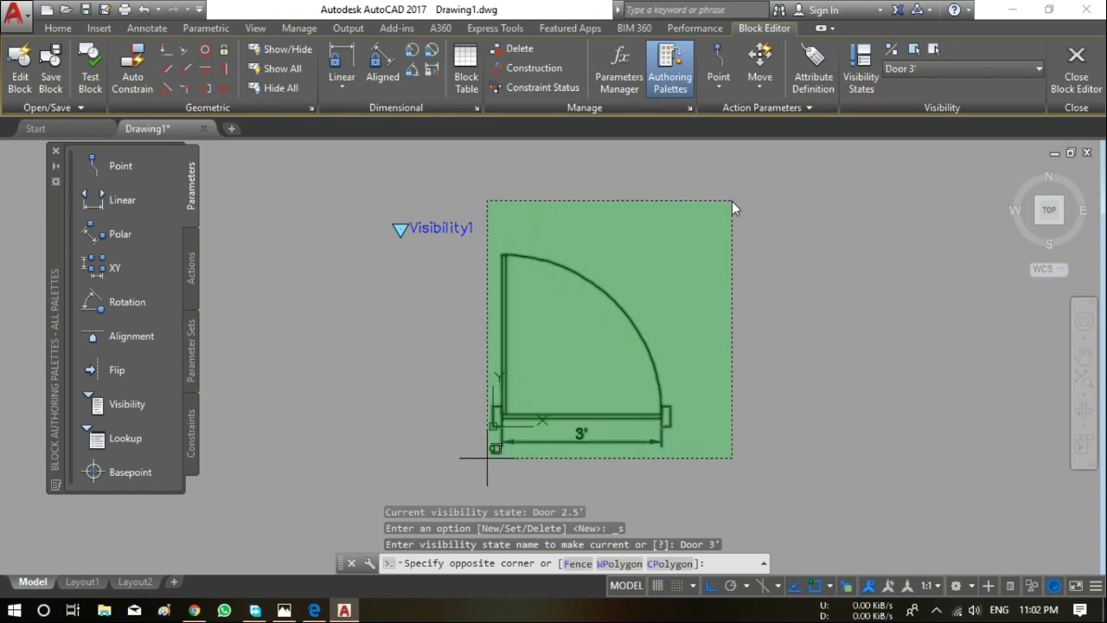
# Copy the nine door objects with Ctrl+Shift+C using base point 0,0
pyautogui.click(497, 449)
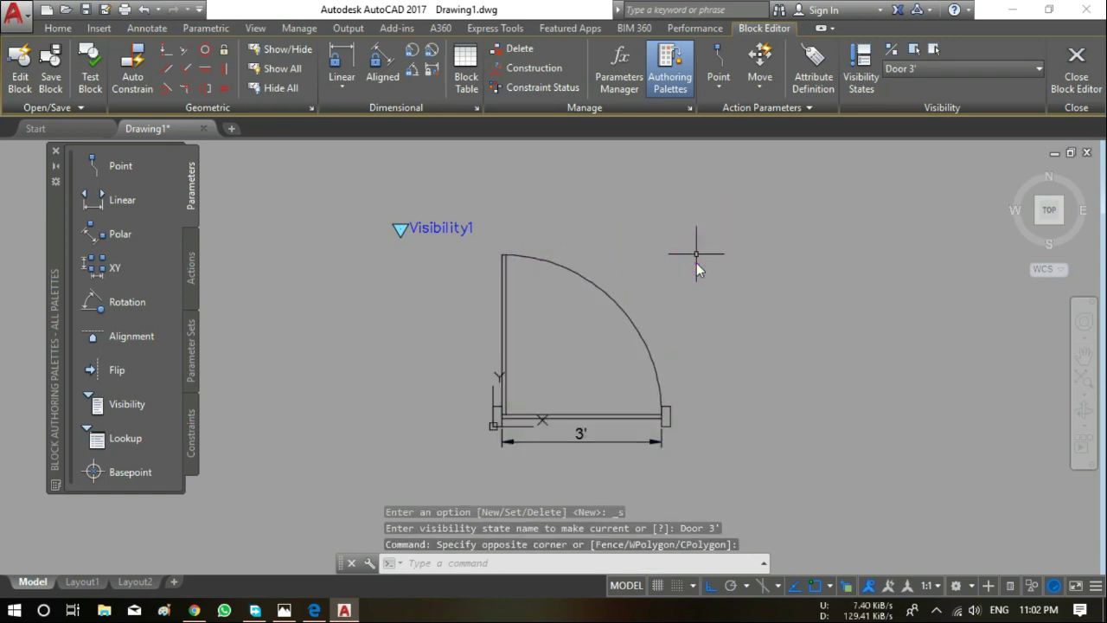
pyautogui.hotkey('ctrl', 'shift', 'c')
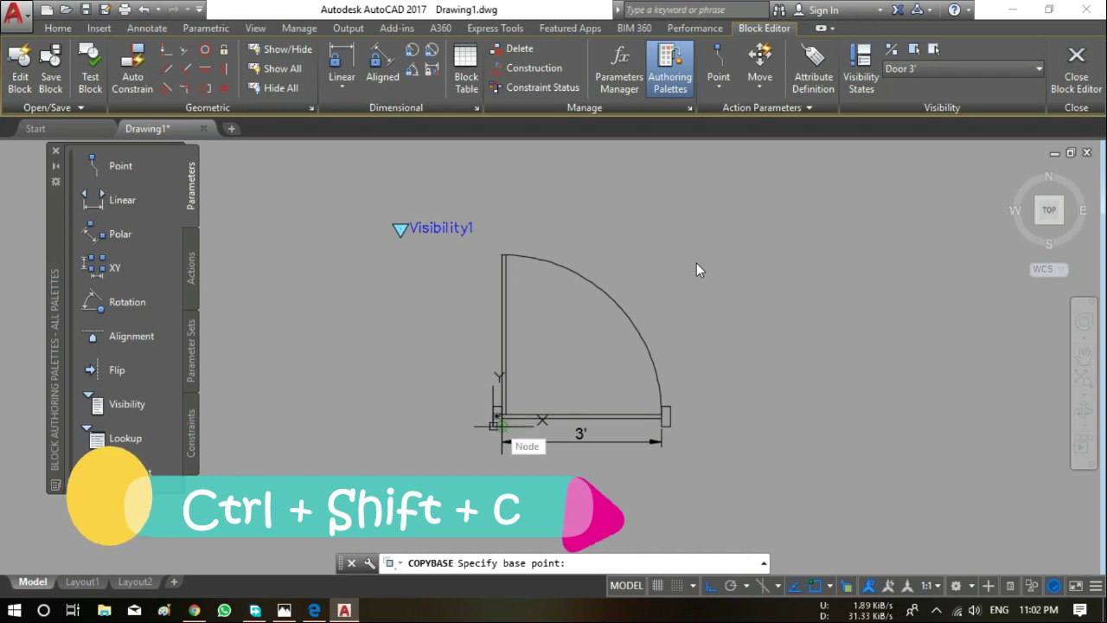
pyautogui.write('0,0')
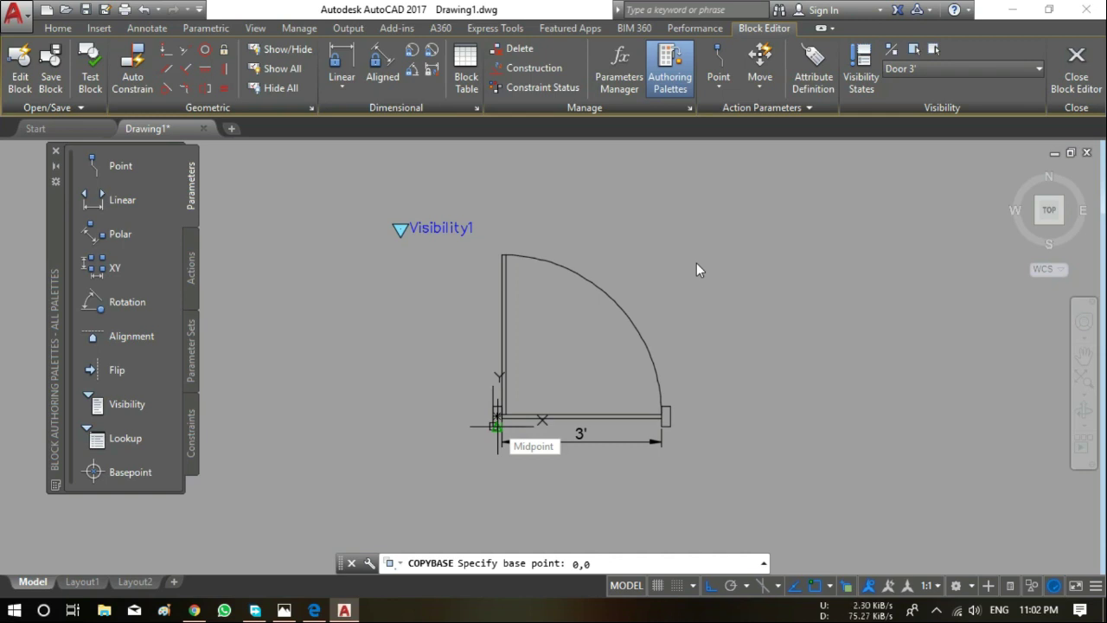
pyautogui.press('Return')
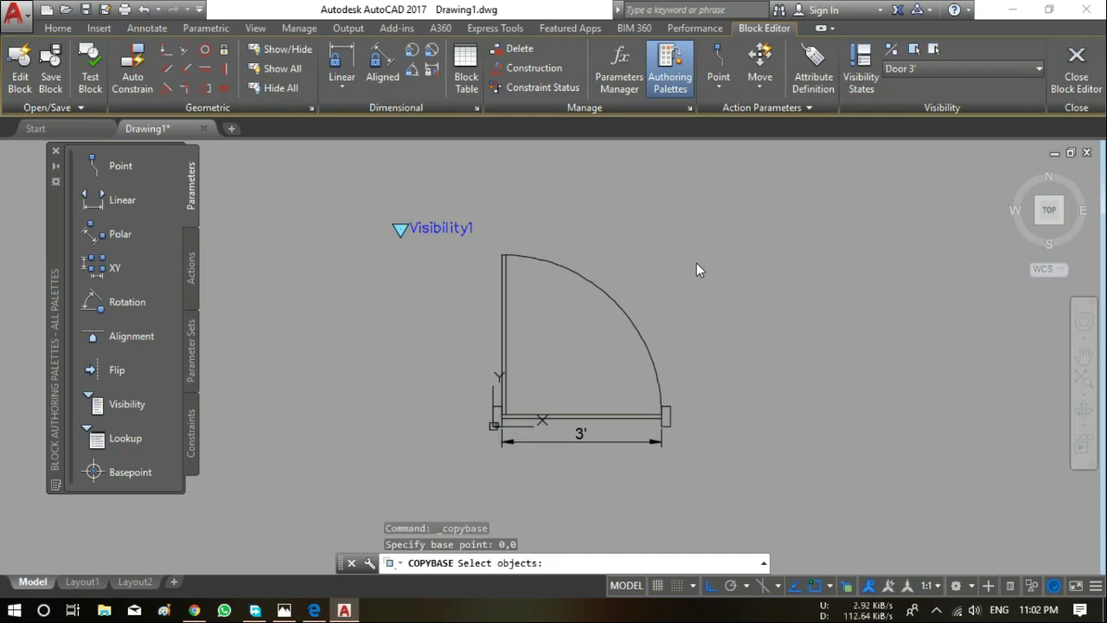
pyautogui.click(772, 197)
pyautogui.click(483, 452)
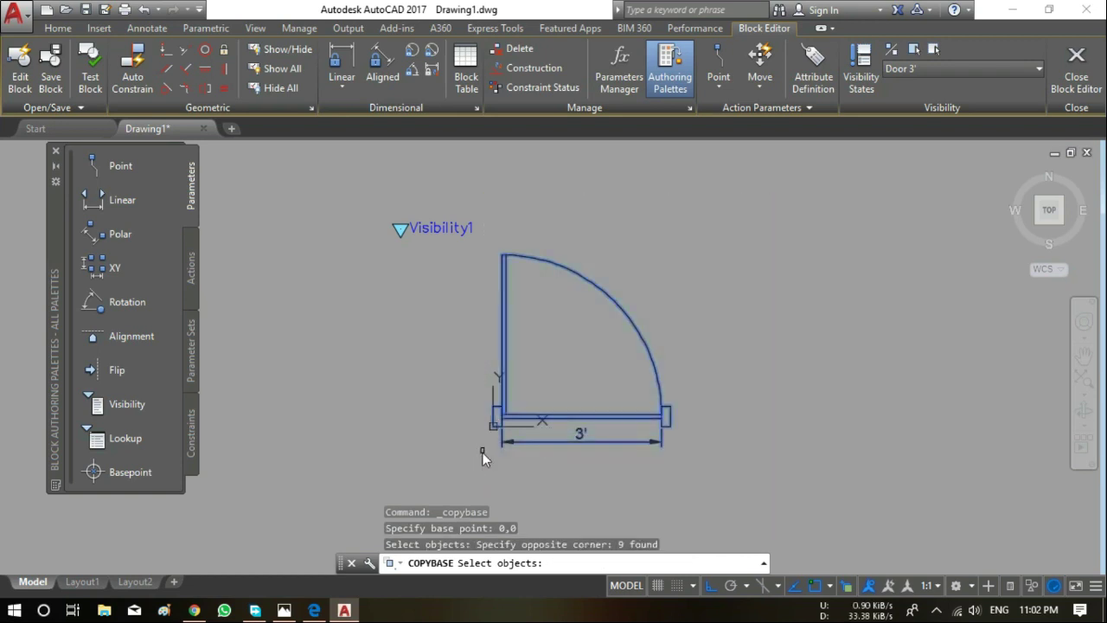
pyautogui.press('Return')
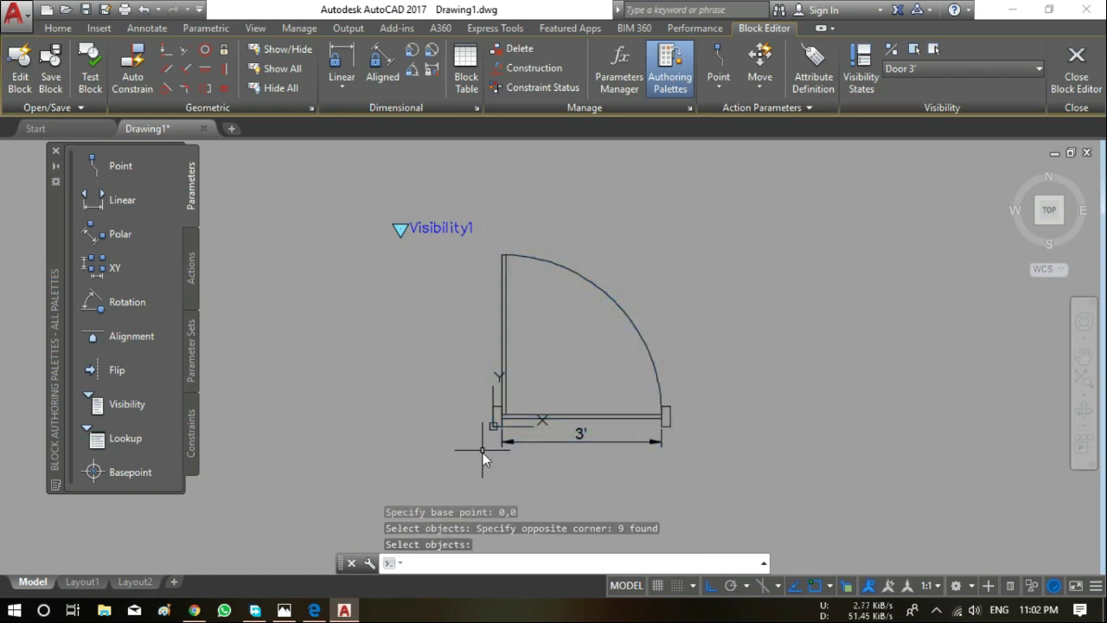
pyautogui.click(961, 69)
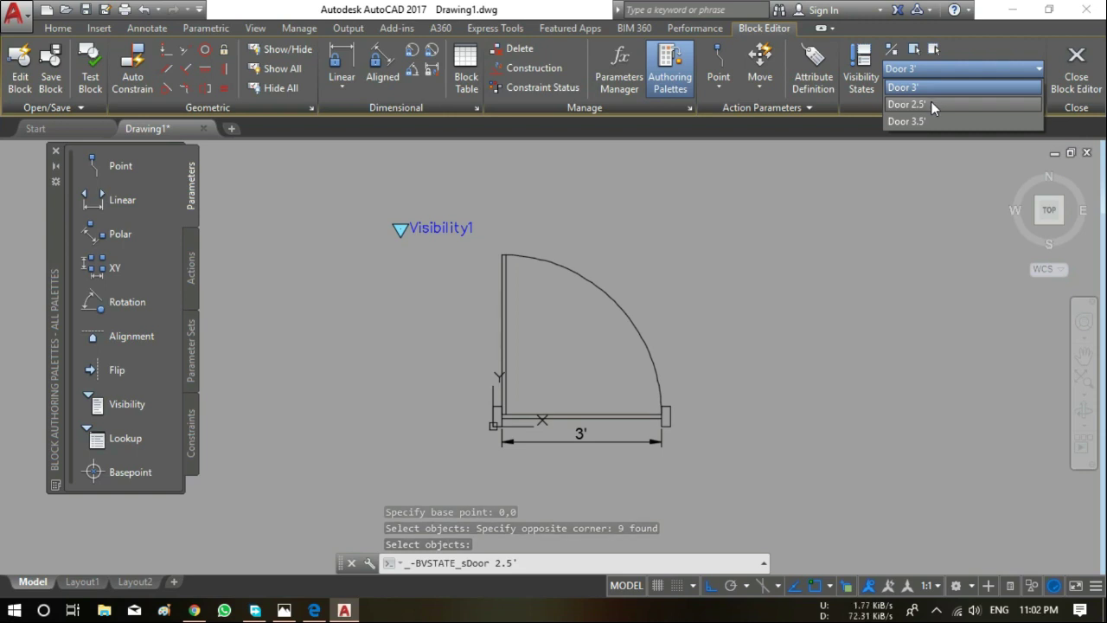
# Switch to the Door 2.5' state and make the existing door geometry invisible there
pyautogui.click(931, 104)
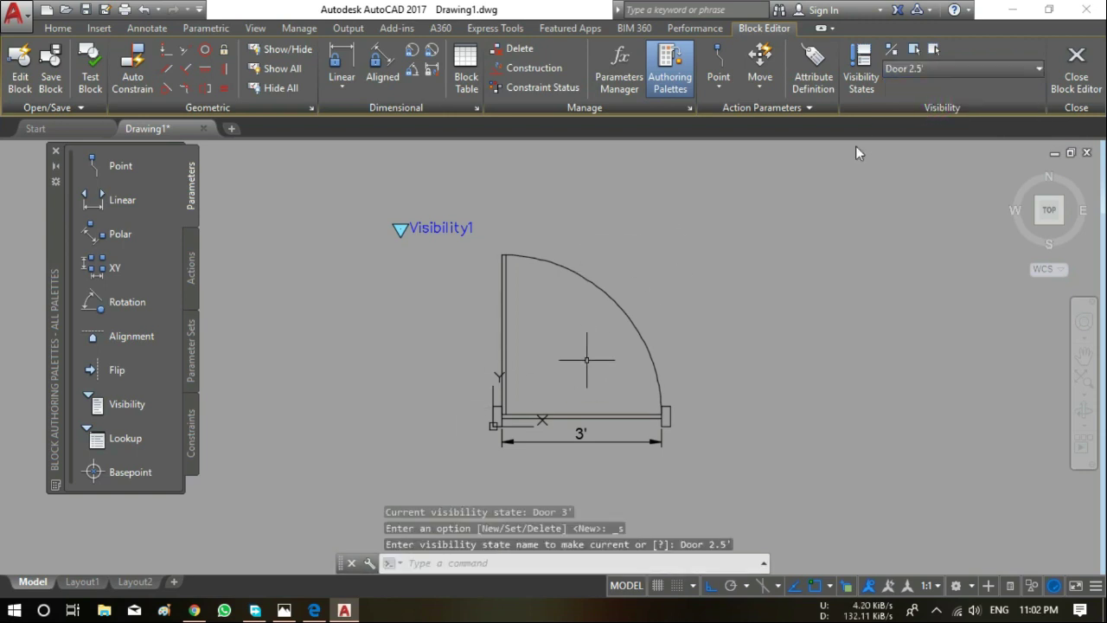
pyautogui.click(704, 214)
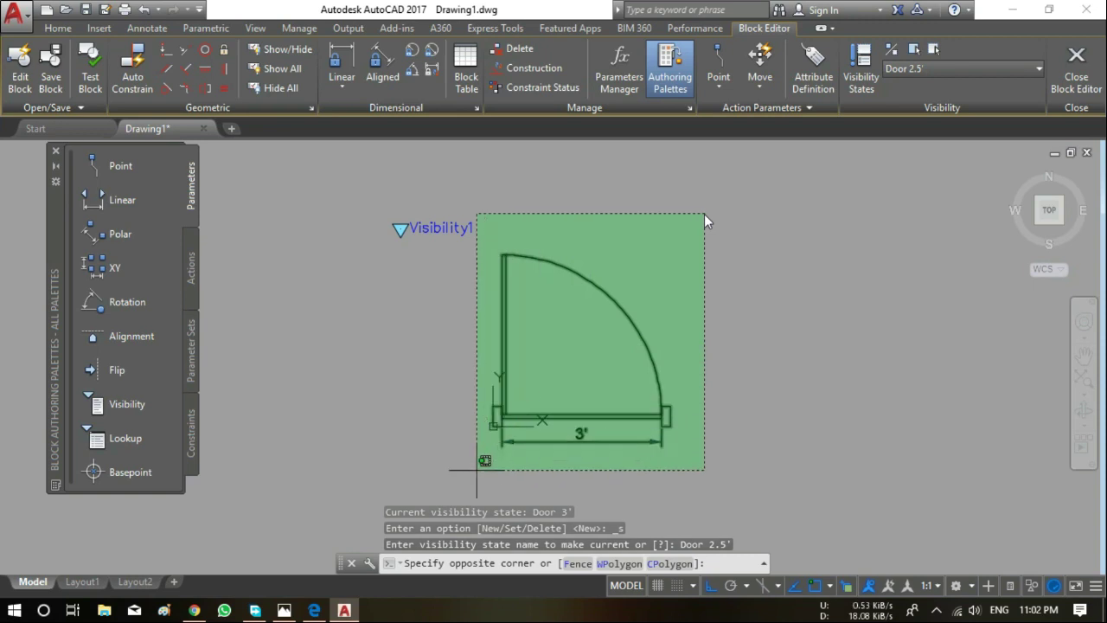
pyautogui.click(476, 469)
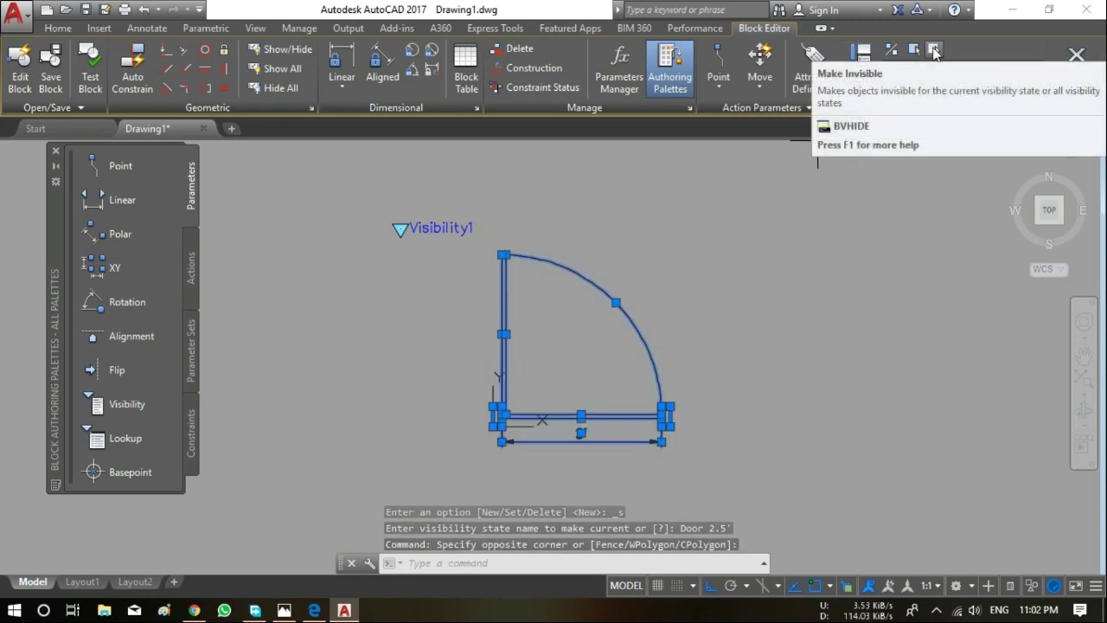
pyautogui.click(934, 51)
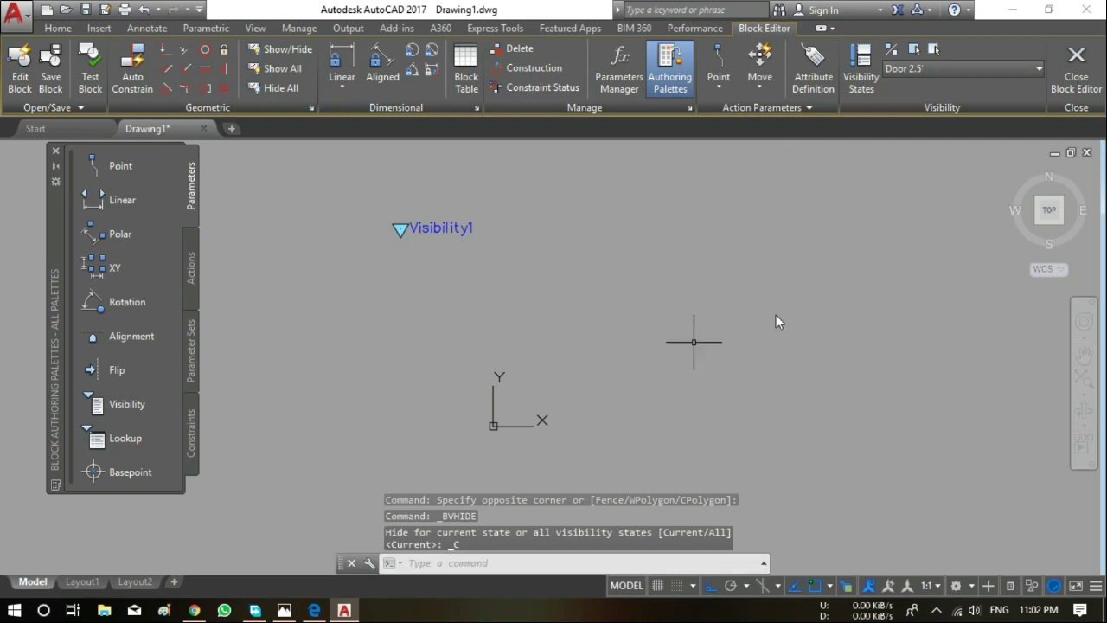
# Paste the copied door at 0,0 and select its swing arc
pyautogui.hotkey('ctrl', 'v')
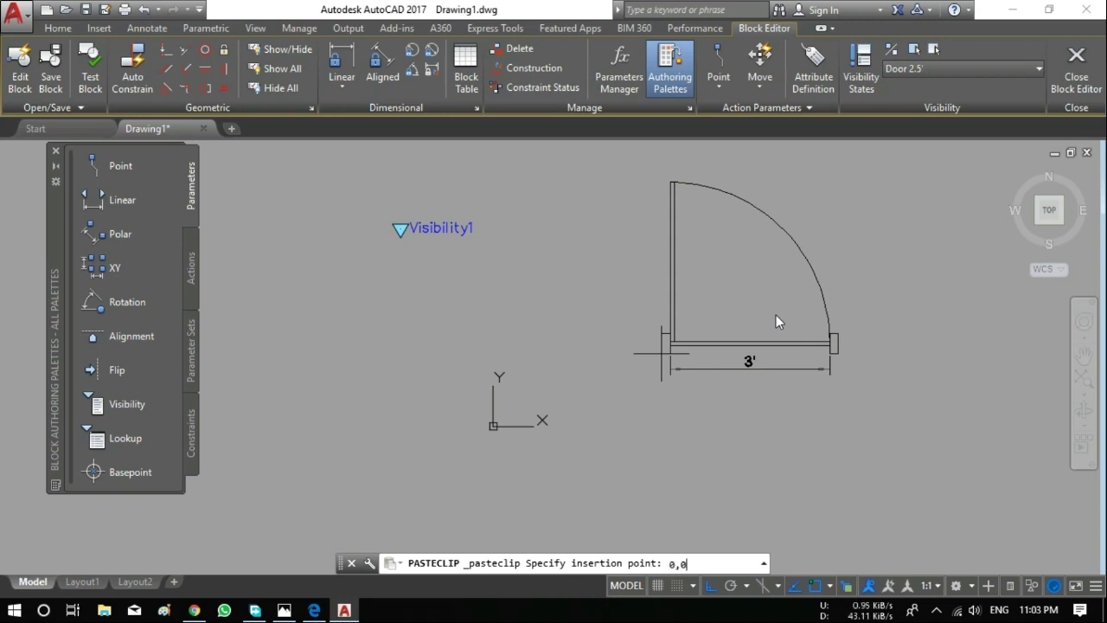
pyautogui.press('Return')
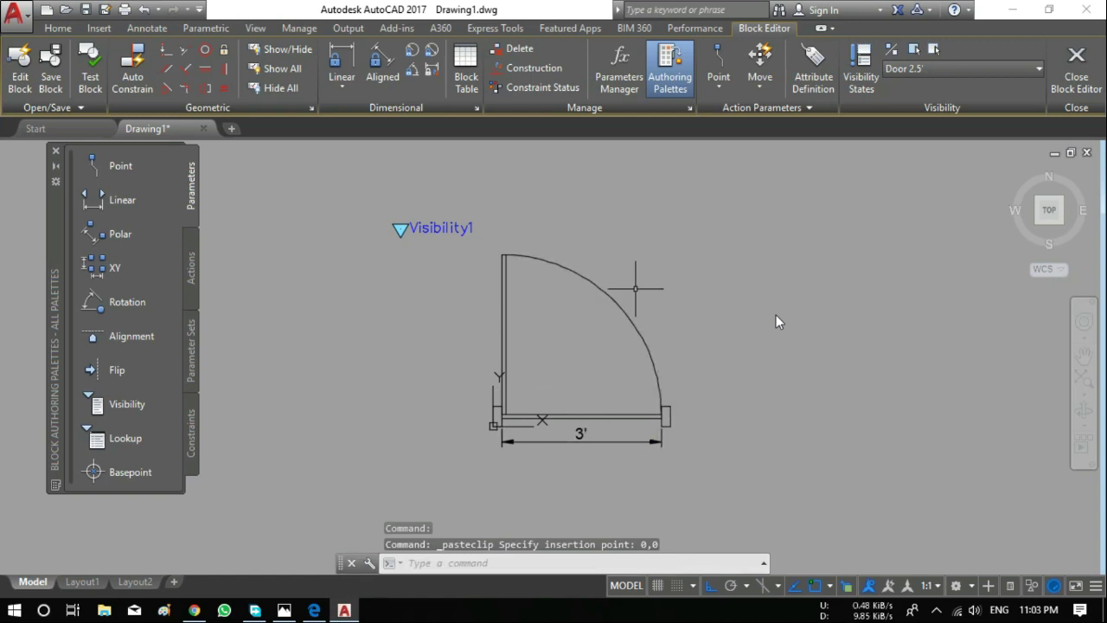
pyautogui.moveTo(642, 292); pyautogui.dragTo(580, 338)
# Erase the pasted door's swing arc and its 3' dimension
pyautogui.press('Delete')
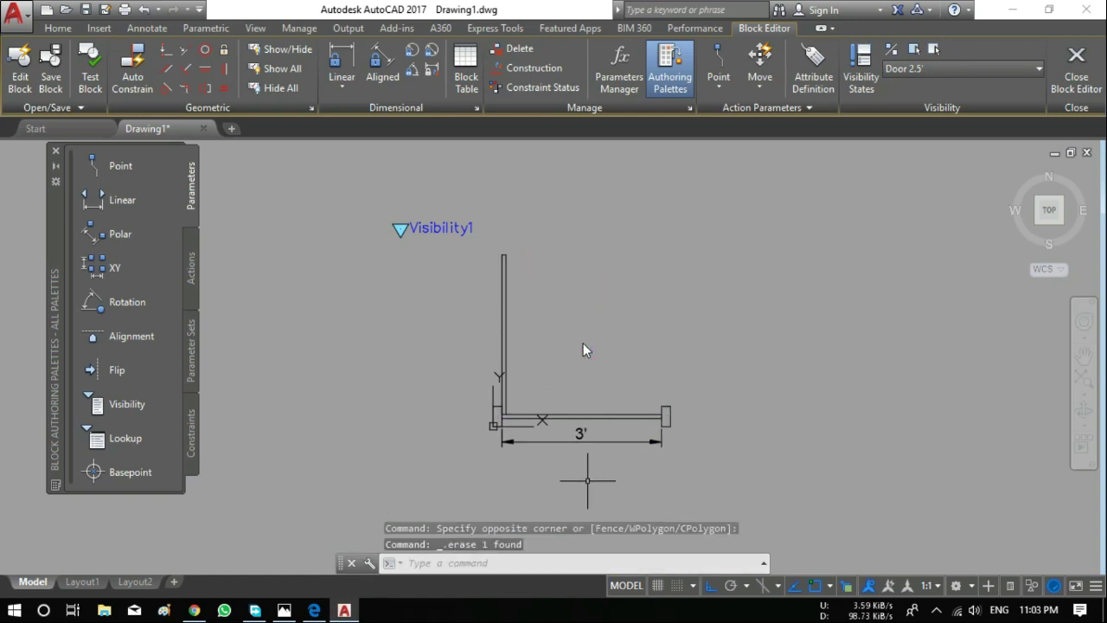
pyautogui.click(581, 439)
pyautogui.press('Delete')
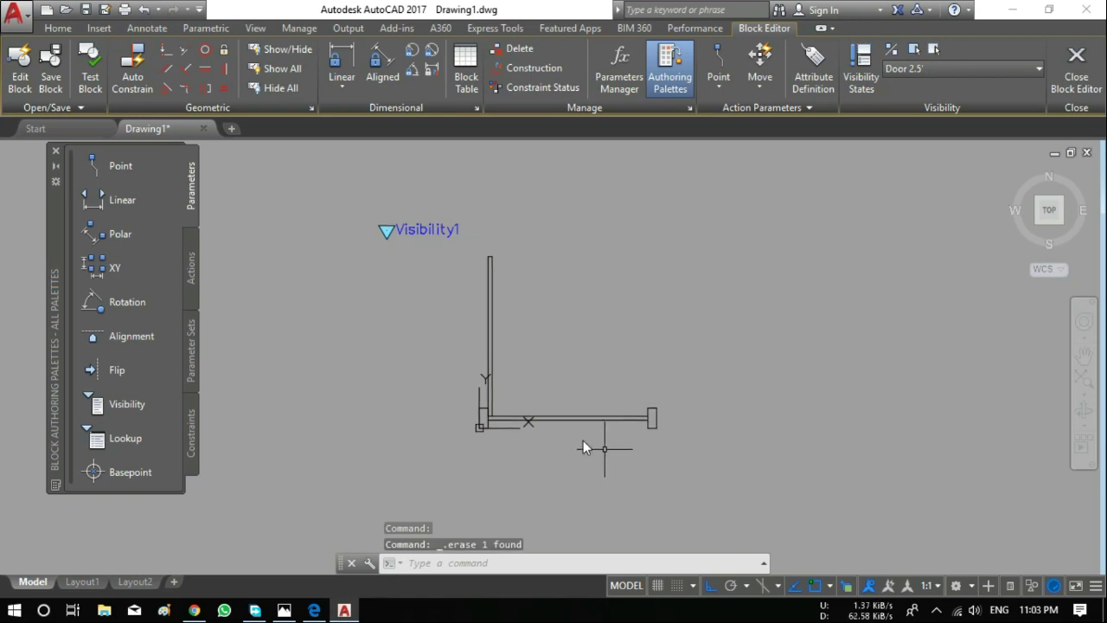
pyautogui.scroll(2, 621, 411)
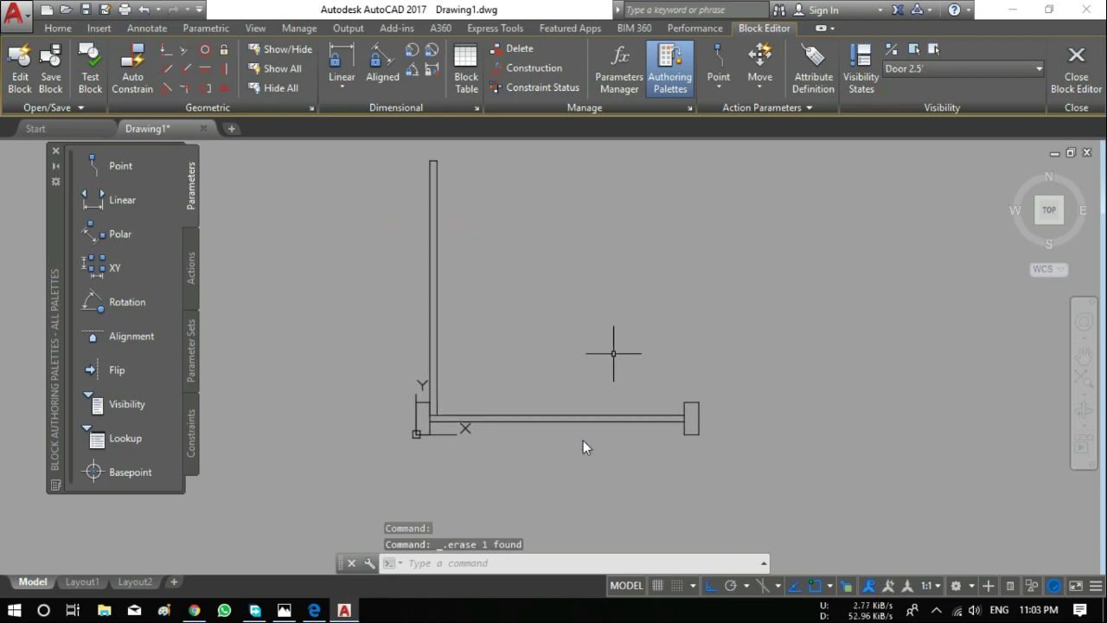
# Stretch the door's right jamb 6" left to narrow the opening
pyautogui.write('s')
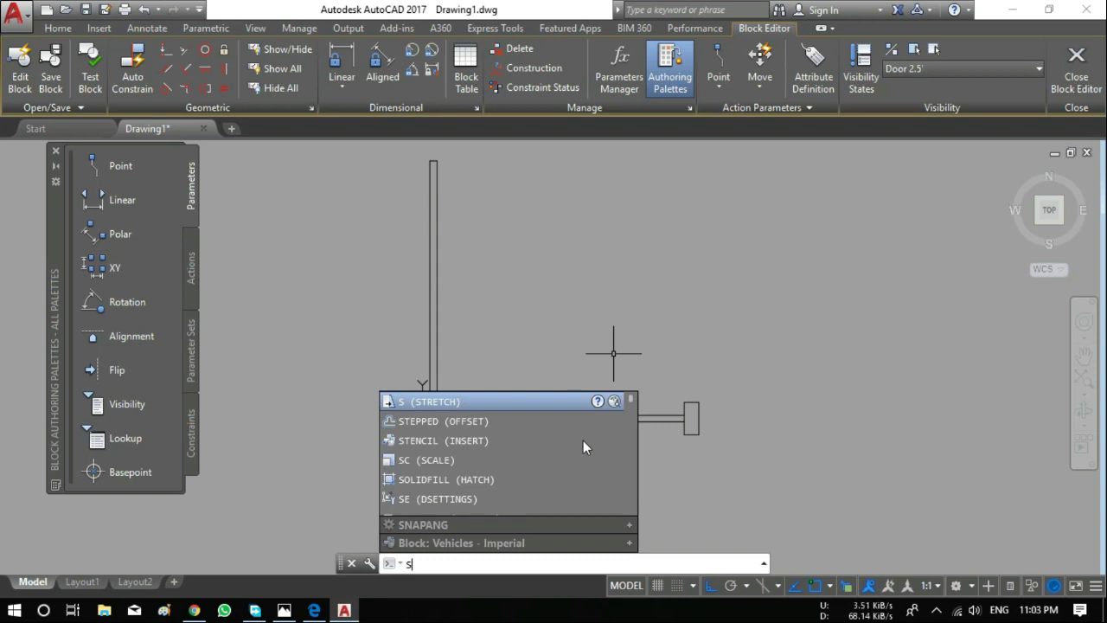
pyautogui.press('Return')
pyautogui.click(750, 353)
pyautogui.click(663, 456)
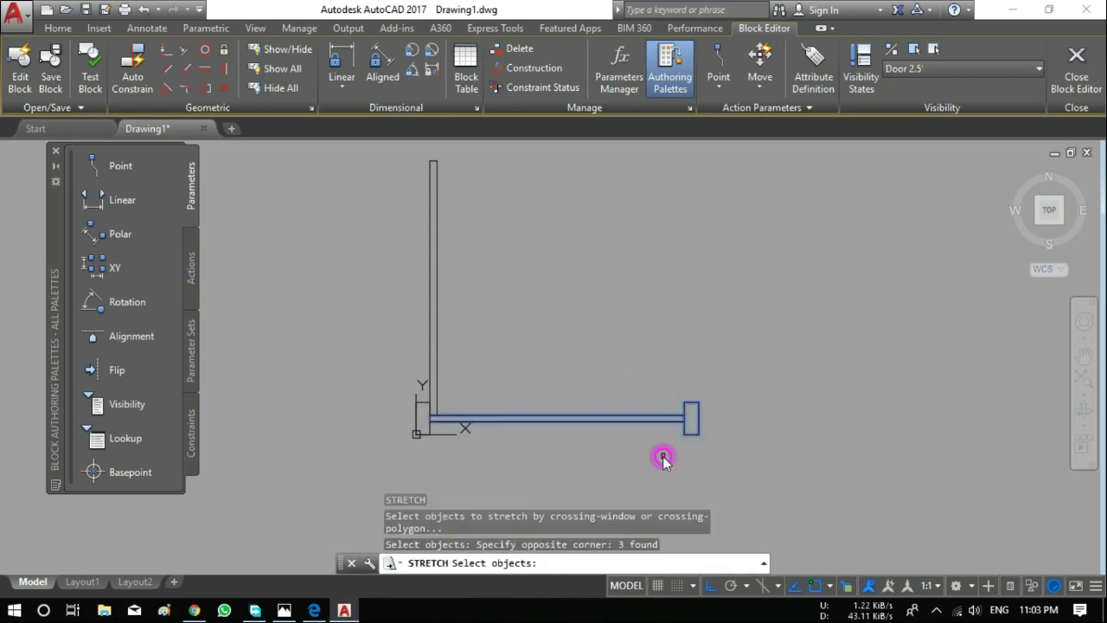
pyautogui.press('Return')
pyautogui.scroll(4, 662, 455)
pyautogui.click(702, 400)
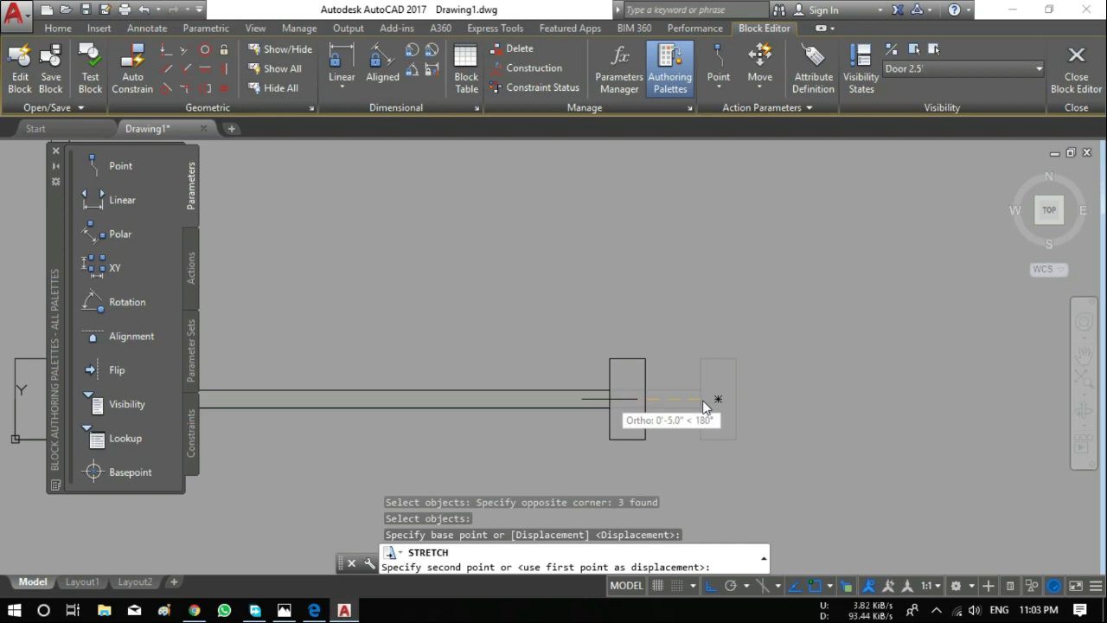
pyautogui.write('6')
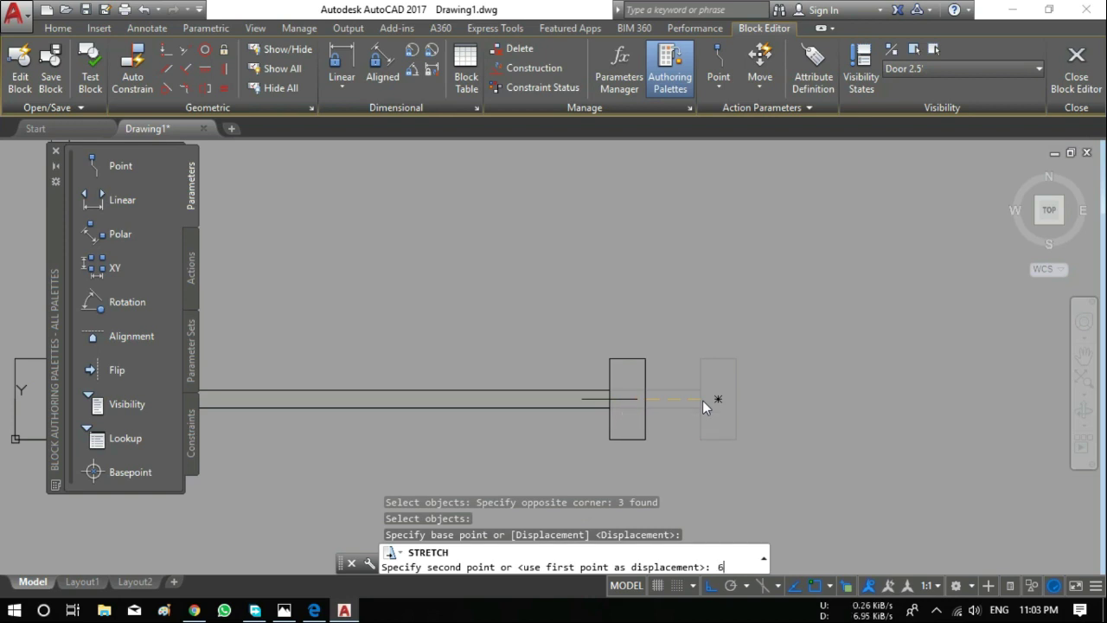
pyautogui.write('"')
pyautogui.press('Return')
pyautogui.scroll(-3, 702, 400)
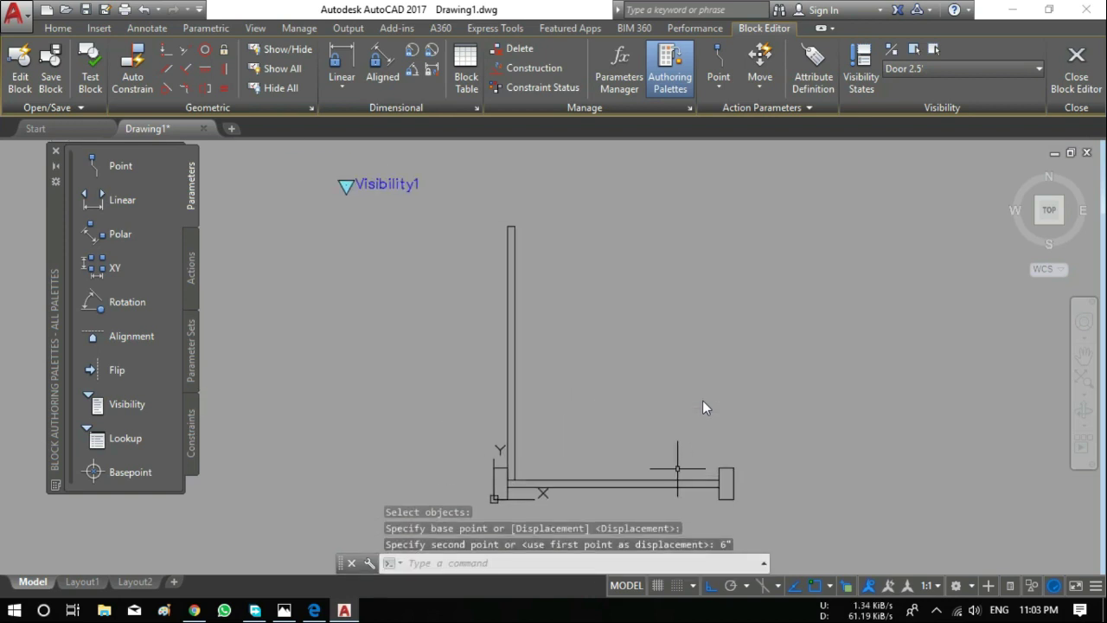
# Stretch the top of the door leaf 6" down to shorten it
pyautogui.write('s')
pyautogui.press('Return')
pyautogui.click(546, 193)
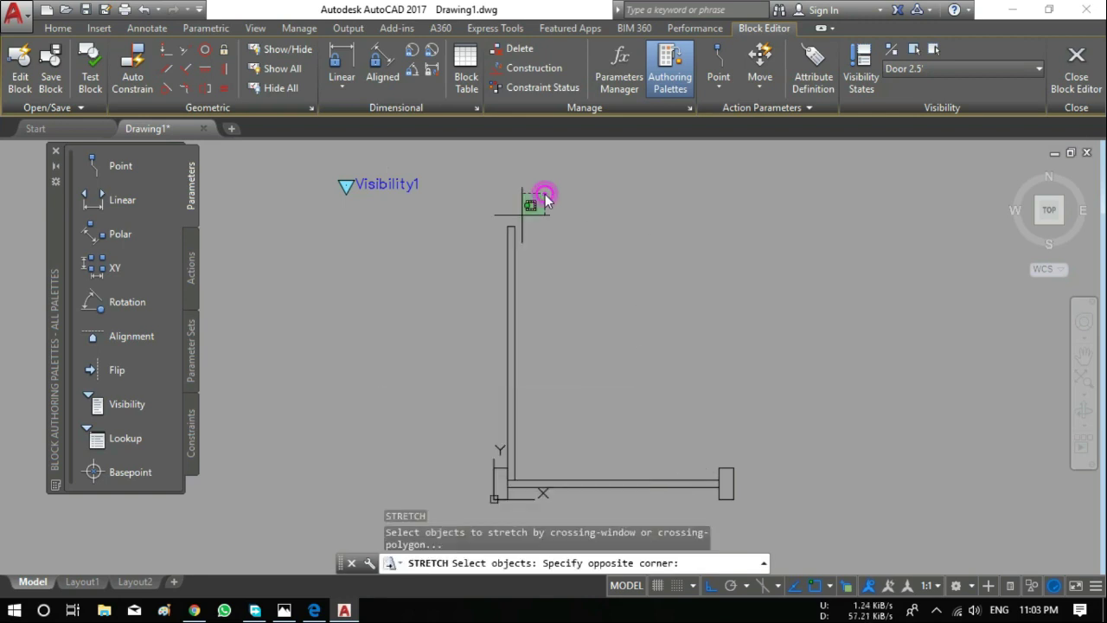
pyautogui.click(484, 240)
pyautogui.press('Return')
pyautogui.scroll(3, 483, 240)
pyautogui.click(538, 223)
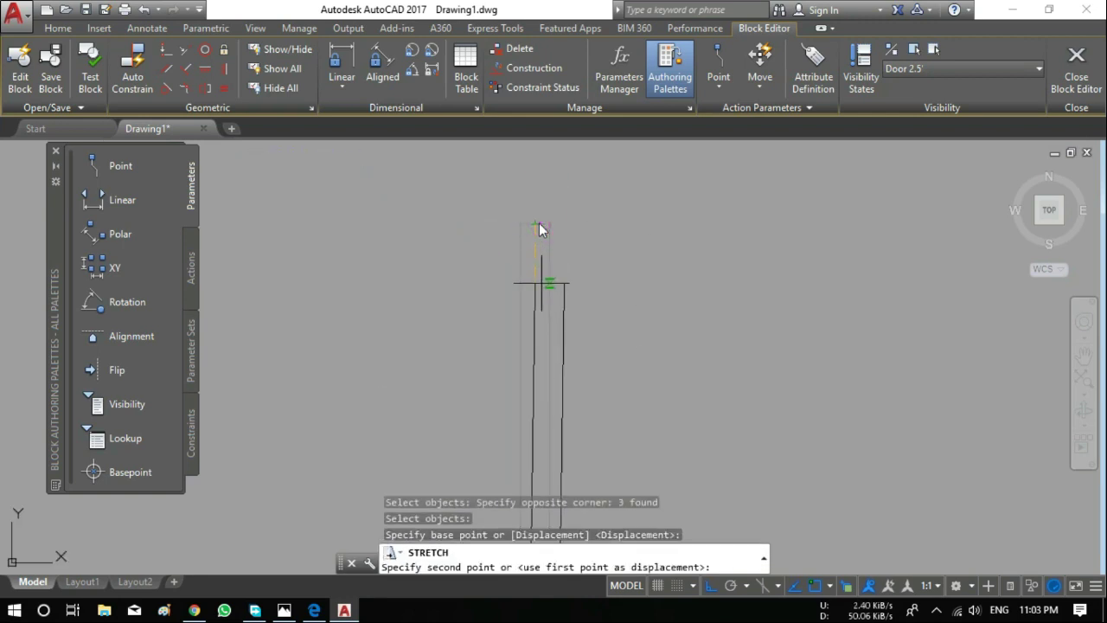
pyautogui.write('6"')
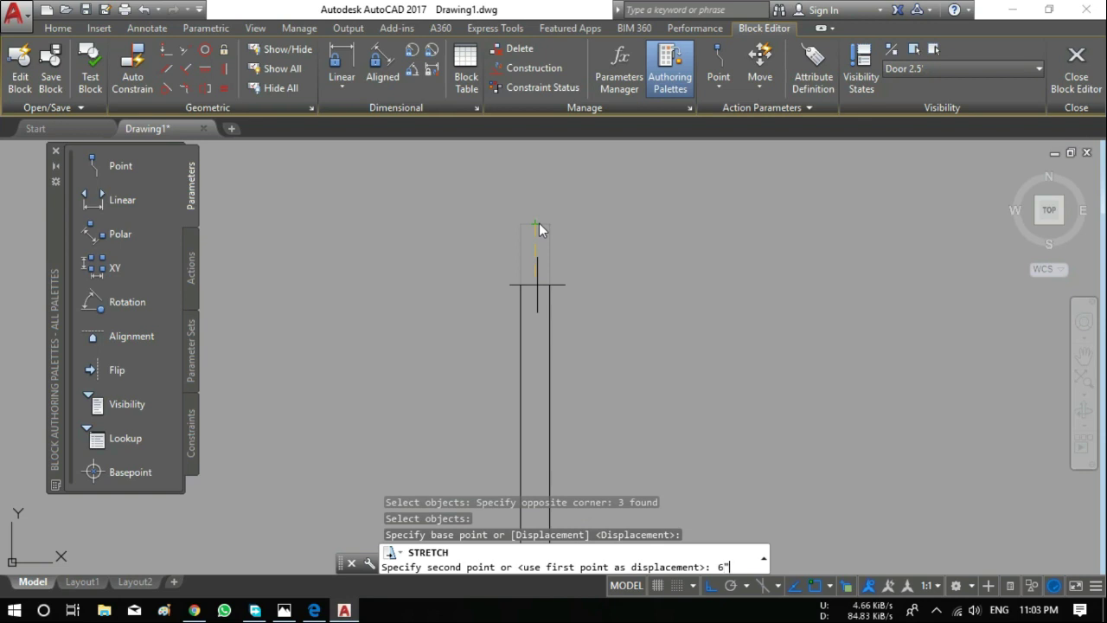
pyautogui.press('Return')
pyautogui.scroll(-2, 538, 230)
pyautogui.scroll(-2, 539, 229)
pyautogui.scroll(2, 539, 224)
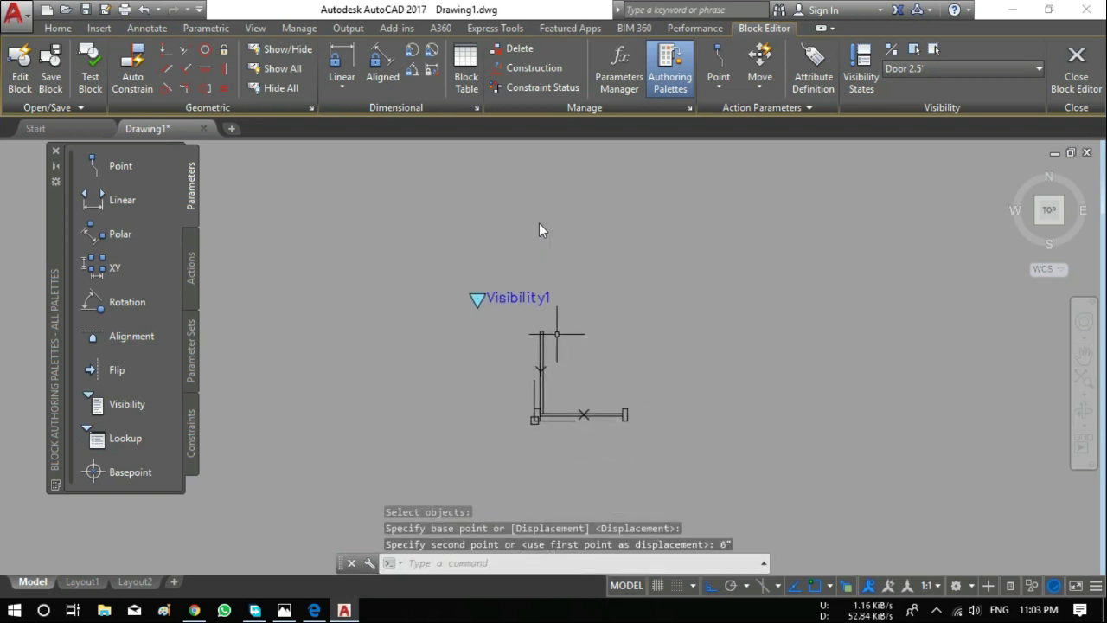
pyautogui.click(58, 28)
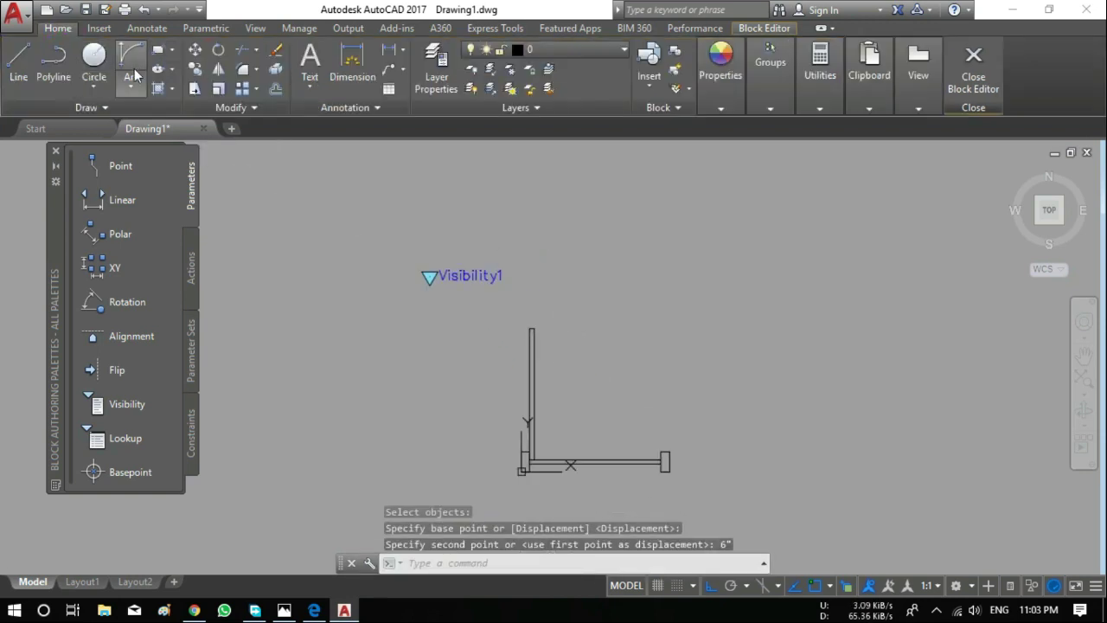
# Draw a Start-End-Direction swing arc from the right jamb to the leaf top
pyautogui.click(131, 61)
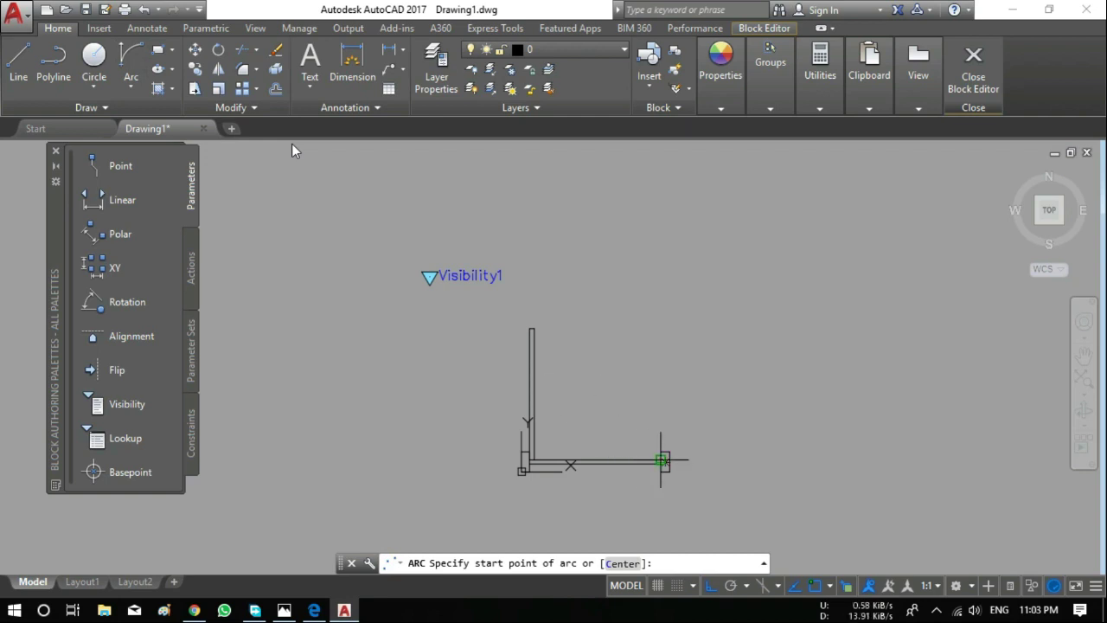
pyautogui.scroll(5, 657, 457)
pyautogui.click(662, 462)
pyautogui.scroll(-2, 663, 467)
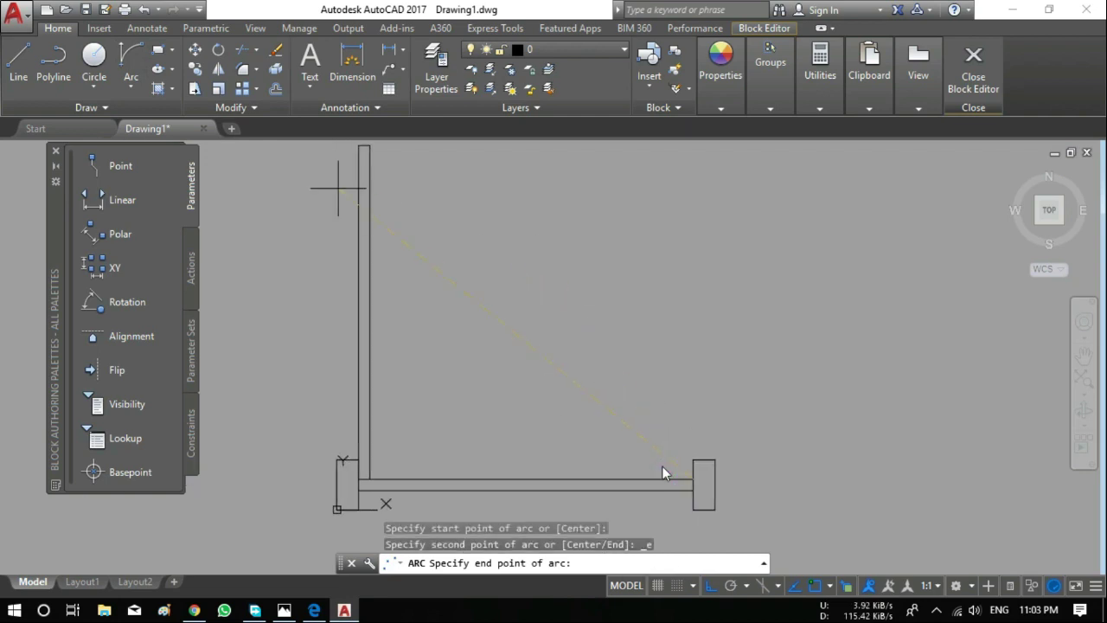
pyautogui.click(372, 149)
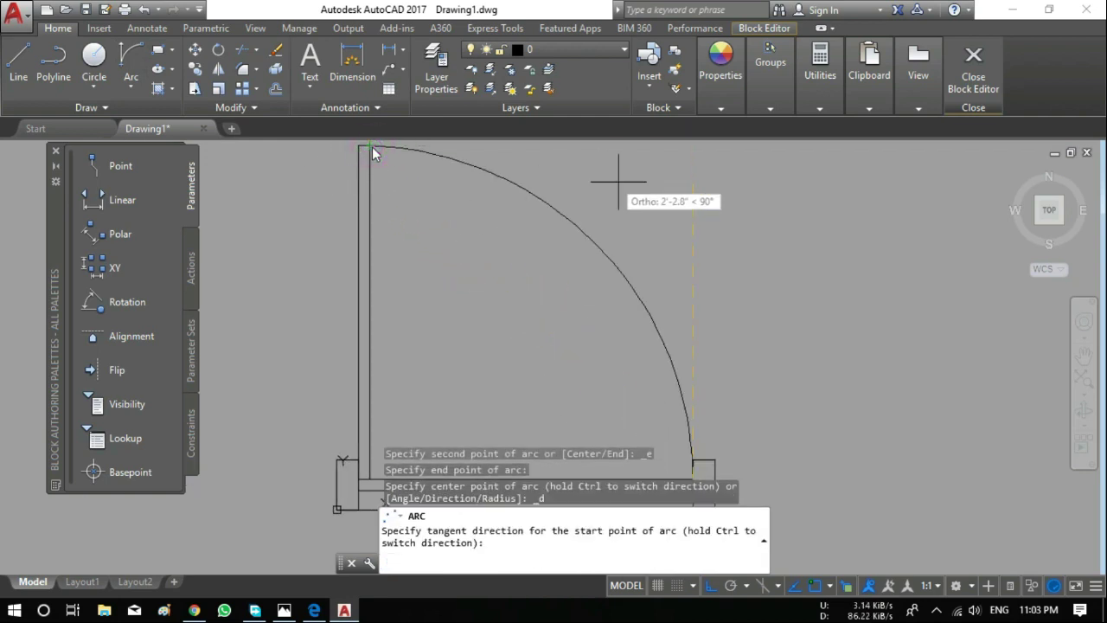
pyautogui.click(679, 185)
pyautogui.scroll(-3, 674, 216)
# Add a 2'-6" linear dimension from the hinge corner to the right jamb
pyautogui.click(404, 58)
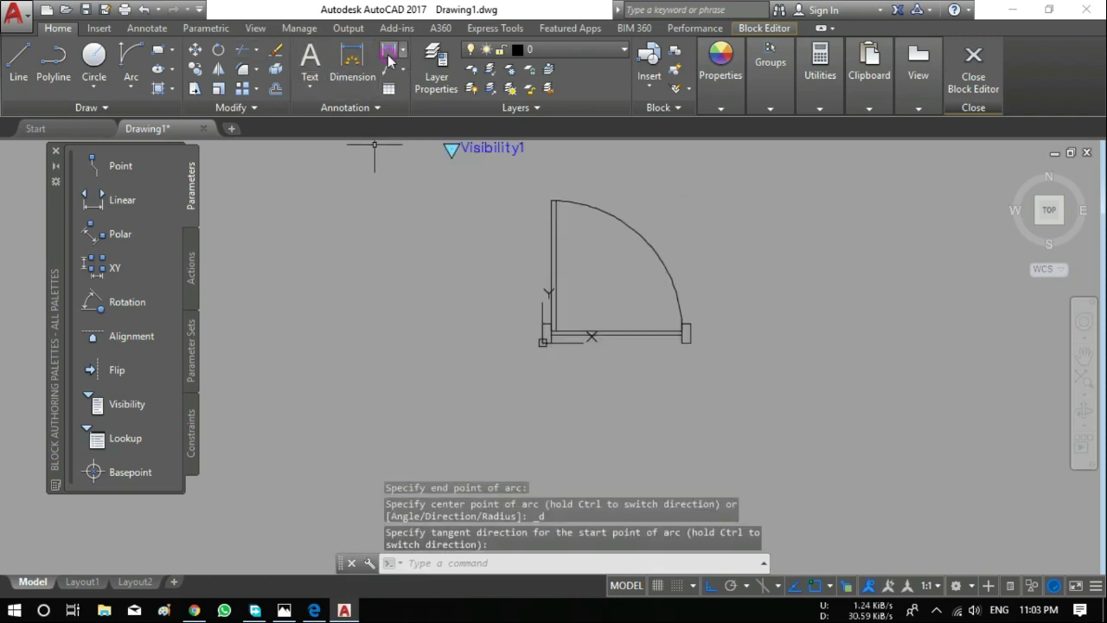
pyautogui.scroll(5, 569, 367)
pyautogui.click(511, 281)
pyautogui.scroll(-2, 703, 318)
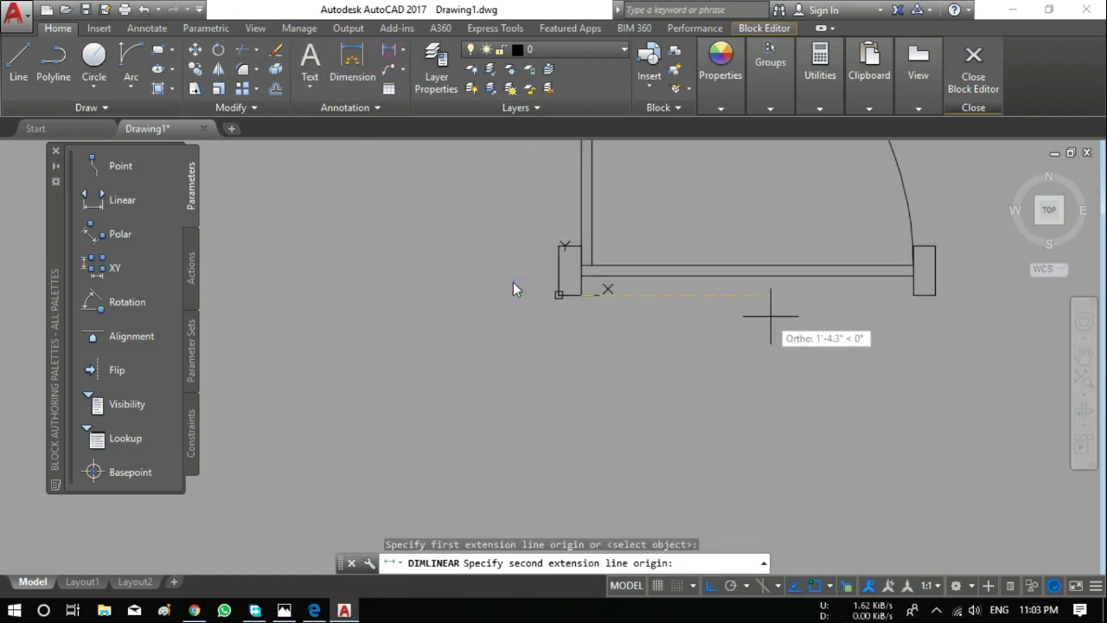
pyautogui.click(913, 294)
pyautogui.click(917, 295)
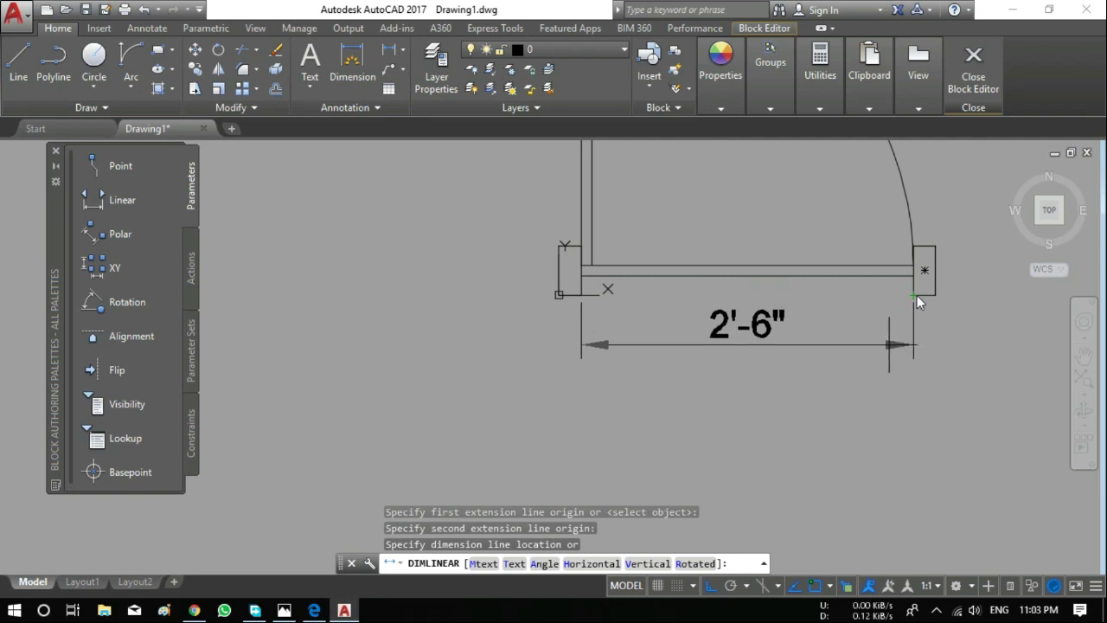
pyautogui.scroll(-3, 889, 345)
pyautogui.scroll(2, 889, 346)
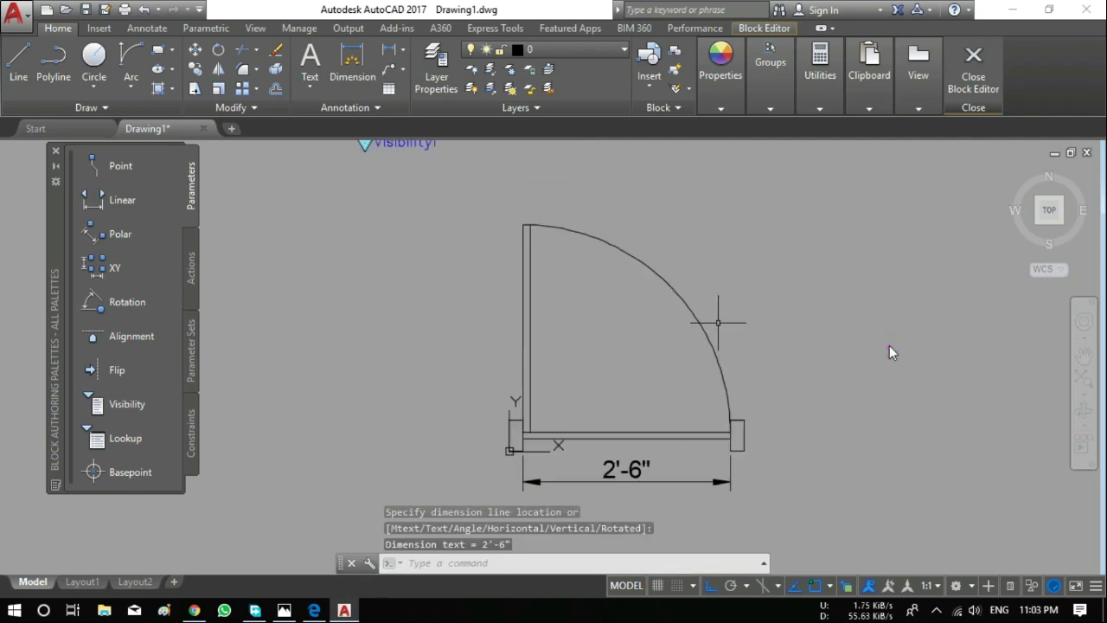
# Make Door 3.5' the current visibility state
pyautogui.click(775, 38)
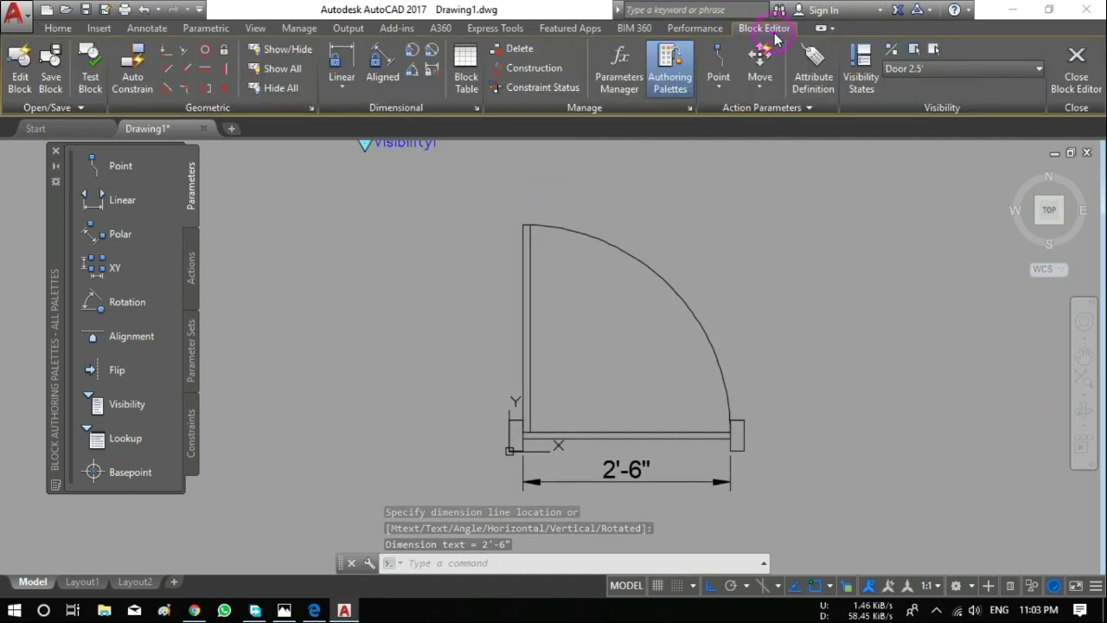
pyautogui.click(959, 77)
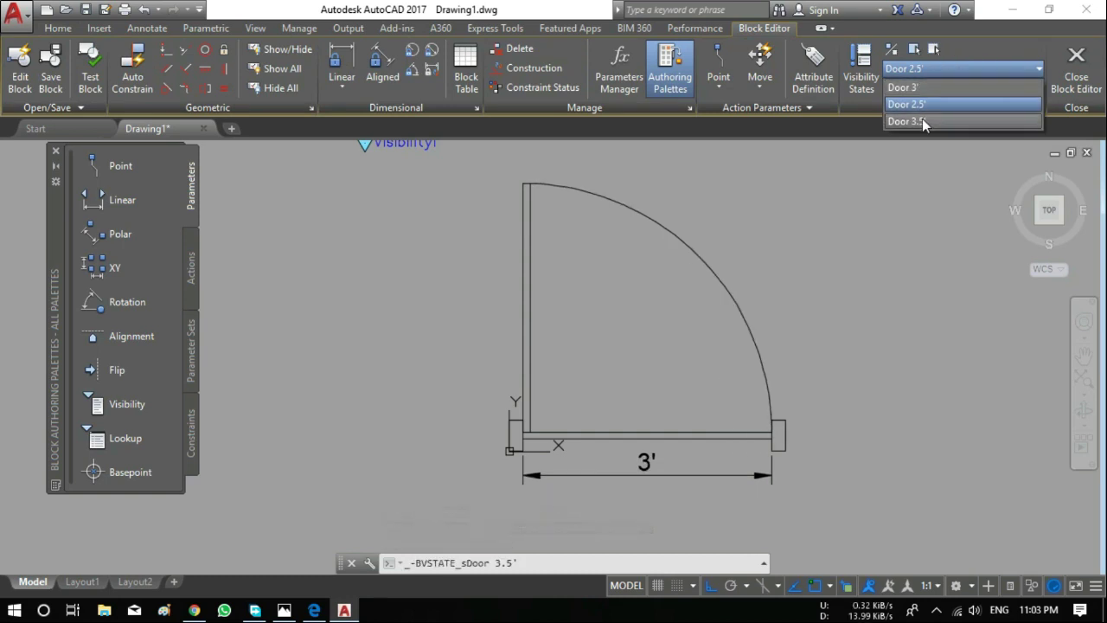
pyautogui.click(926, 122)
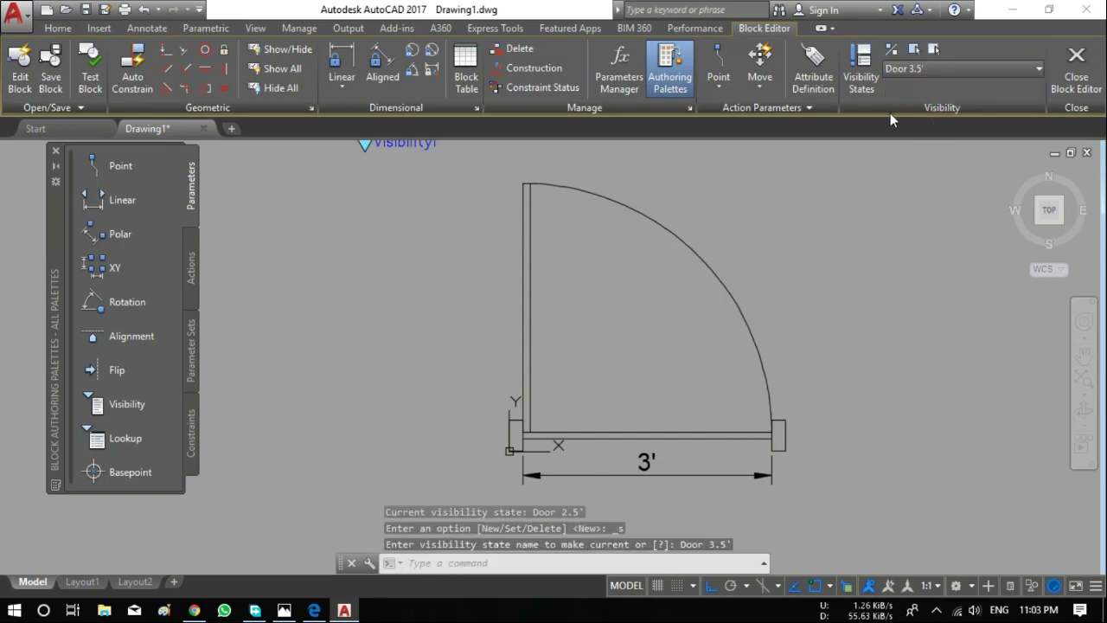
pyautogui.scroll(-2, 663, 414)
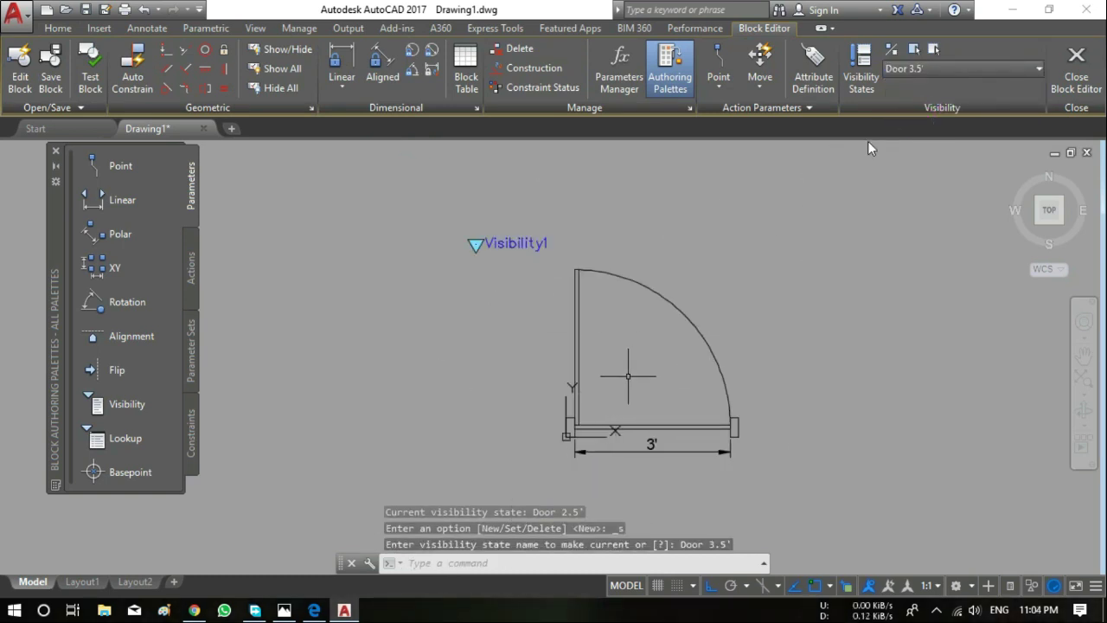
# Window-select the whole door and make it invisible in the Door 3.5' state
pyautogui.click(800, 241)
pyautogui.click(545, 475)
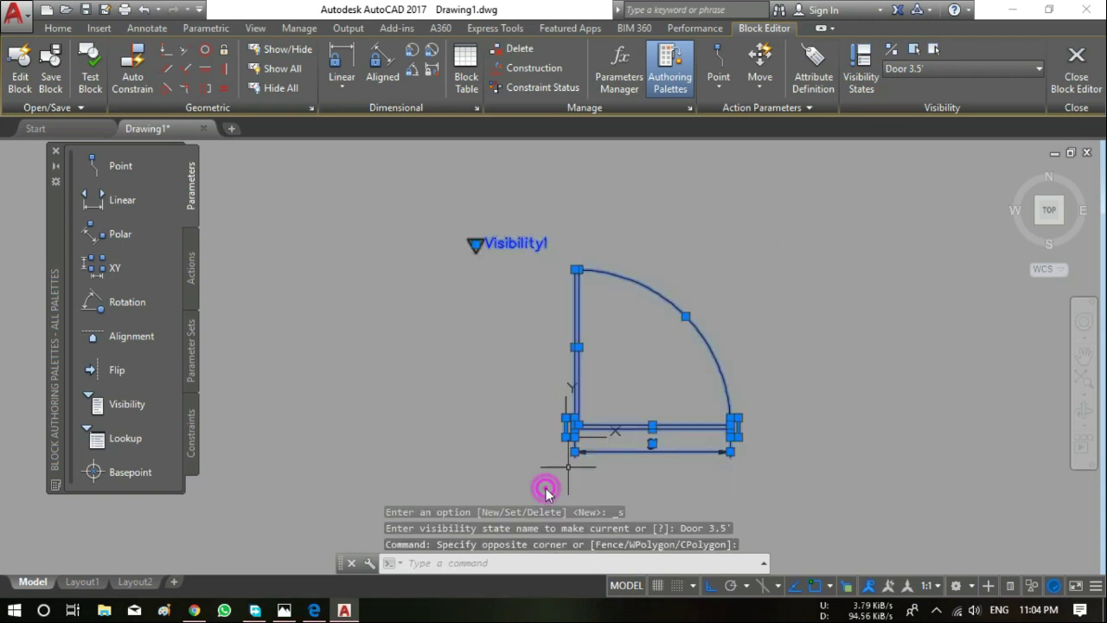
pyautogui.press('Escape')
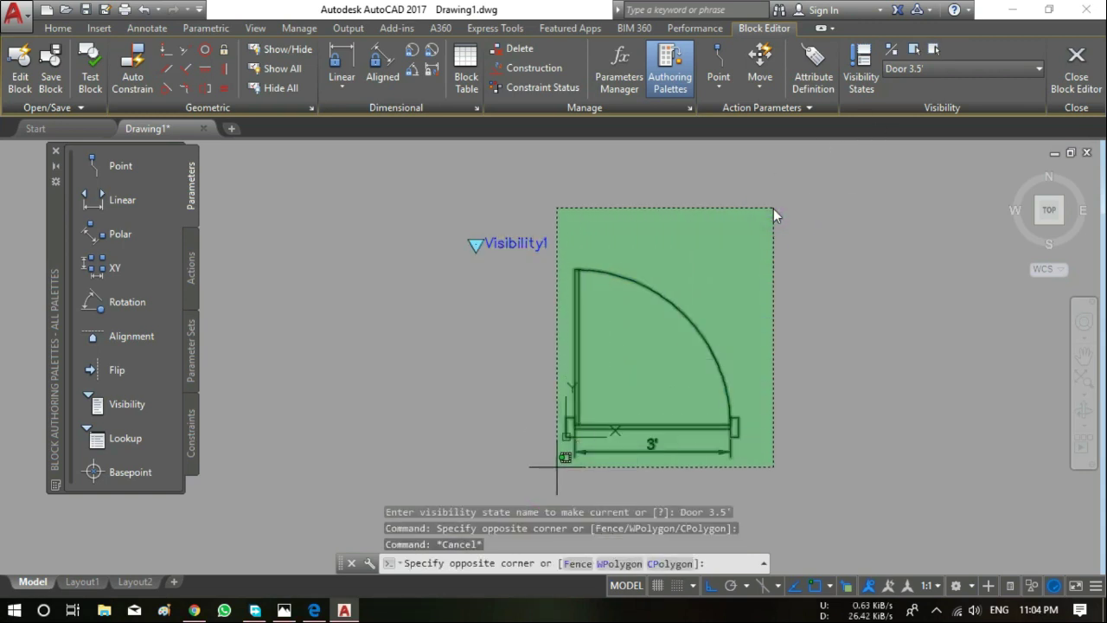
pyautogui.click(557, 468)
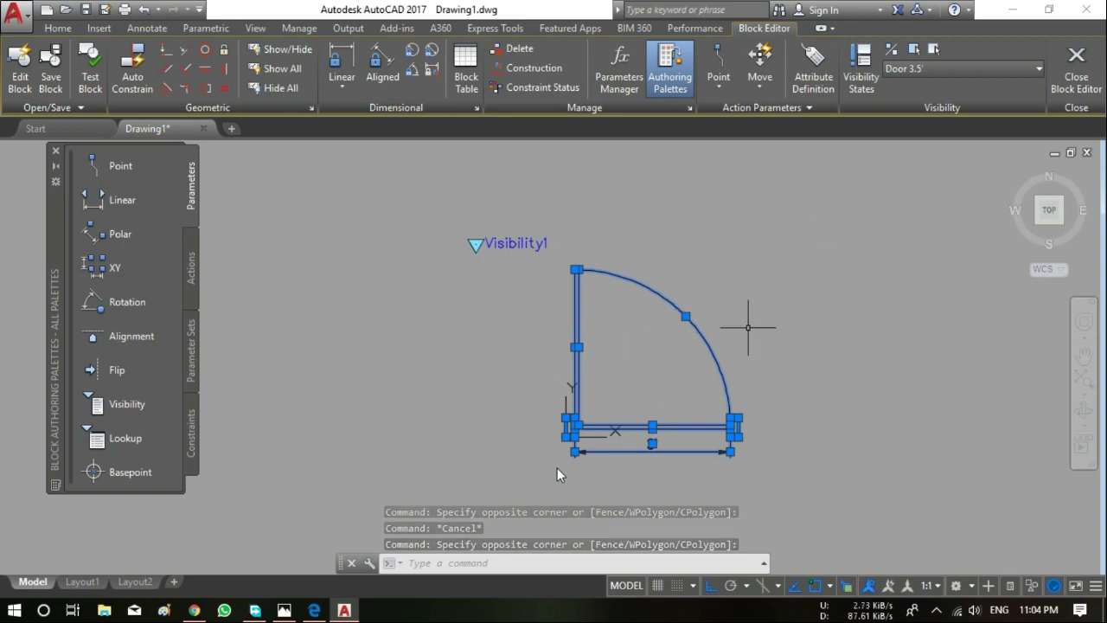
pyautogui.click(916, 54)
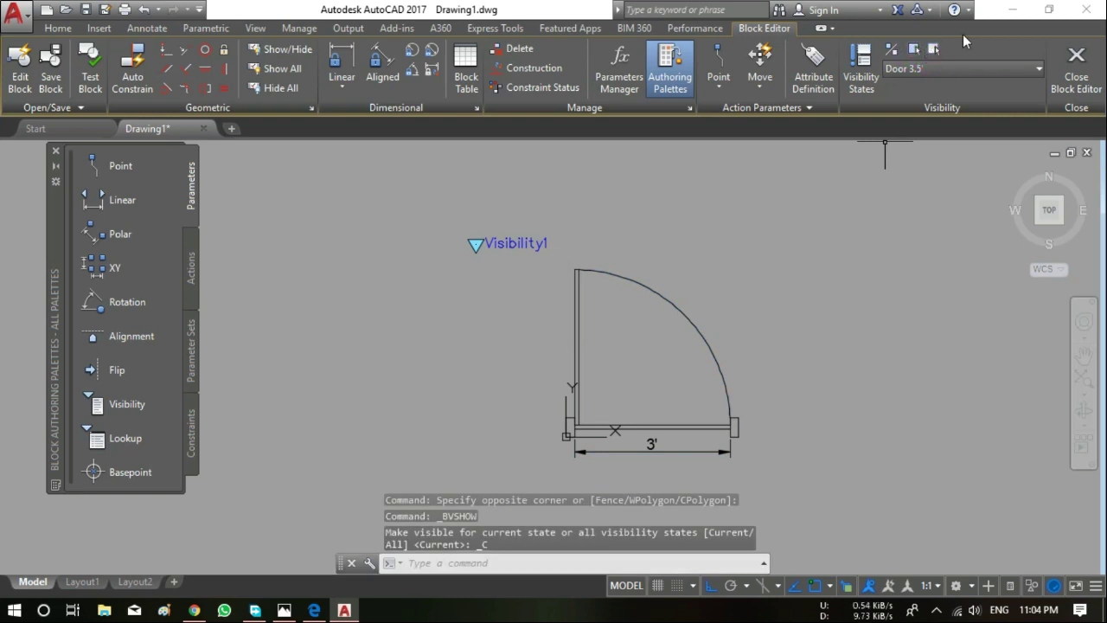
pyautogui.click(789, 197)
pyautogui.click(544, 478)
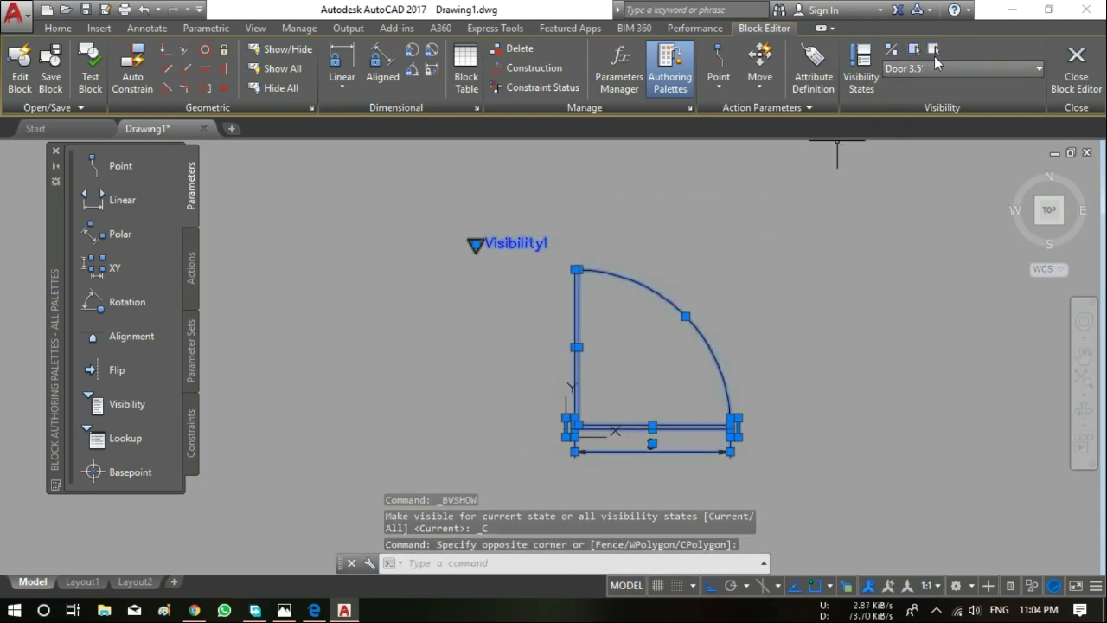
pyautogui.click(931, 49)
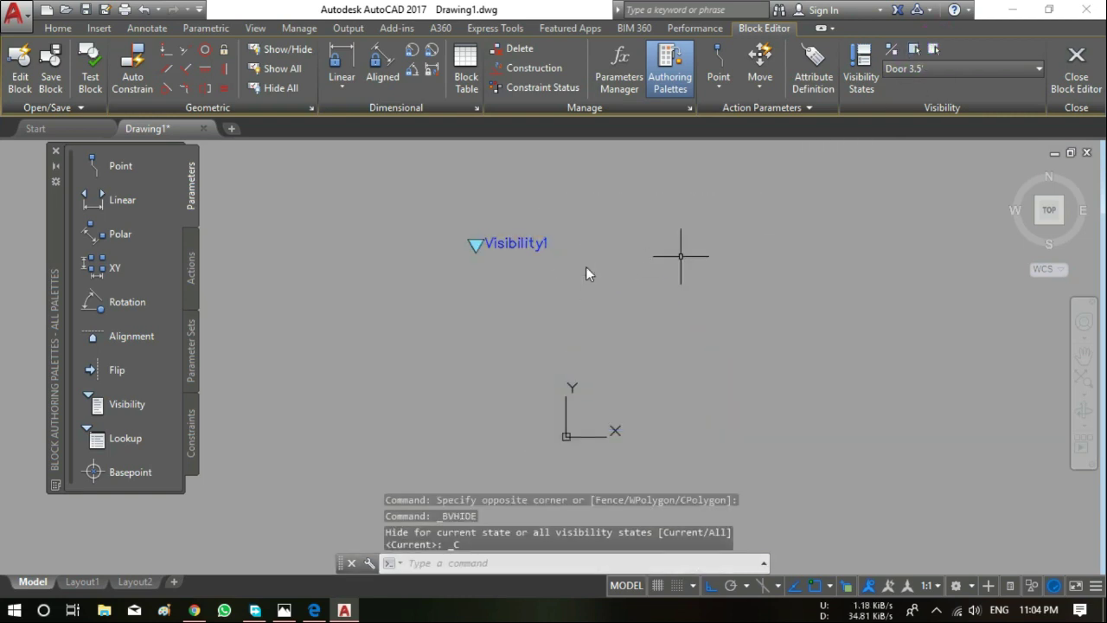
# Paste the door at the origin and stretch its right end 6" to widen it
pyautogui.hotkey('ctrl', 'v')
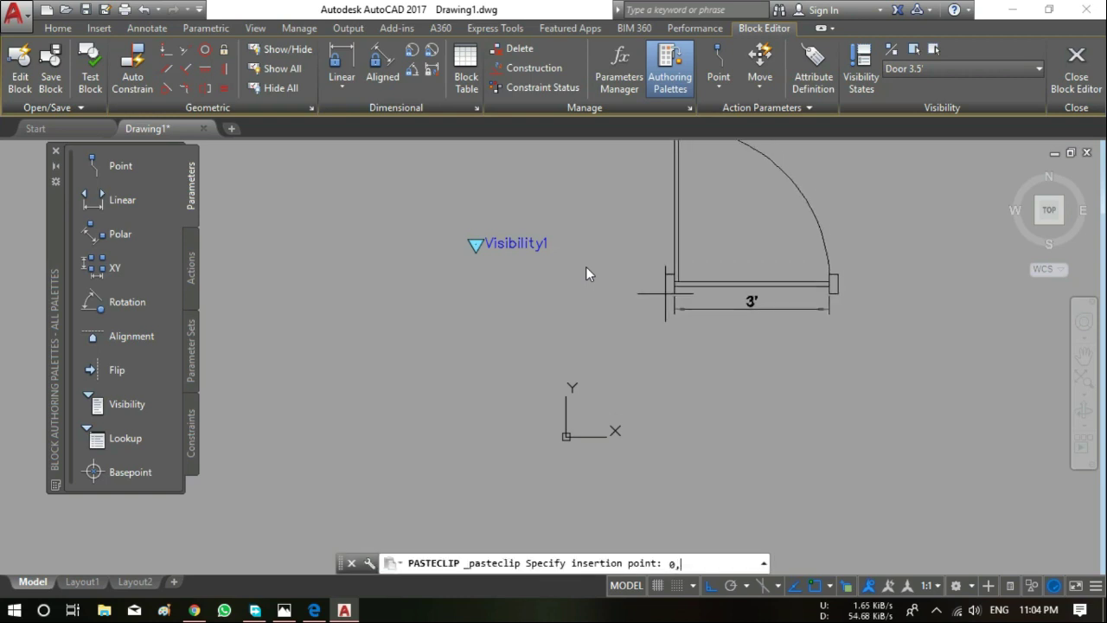
pyautogui.write('0')
pyautogui.press('Return')
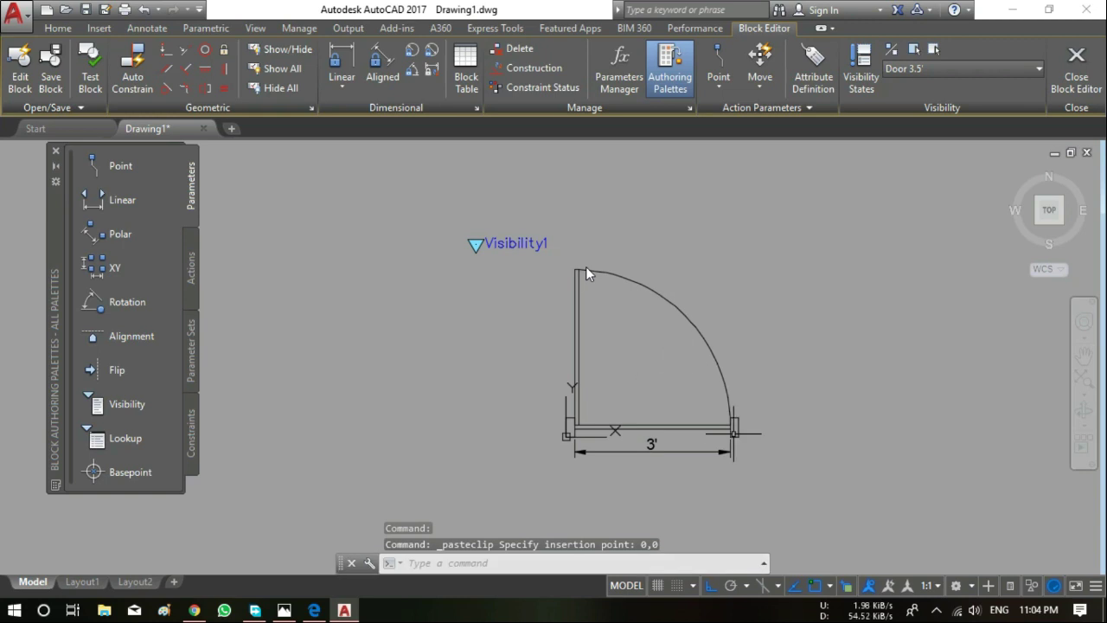
pyautogui.write('s')
pyautogui.press('Return')
pyautogui.scroll(2, 752, 346)
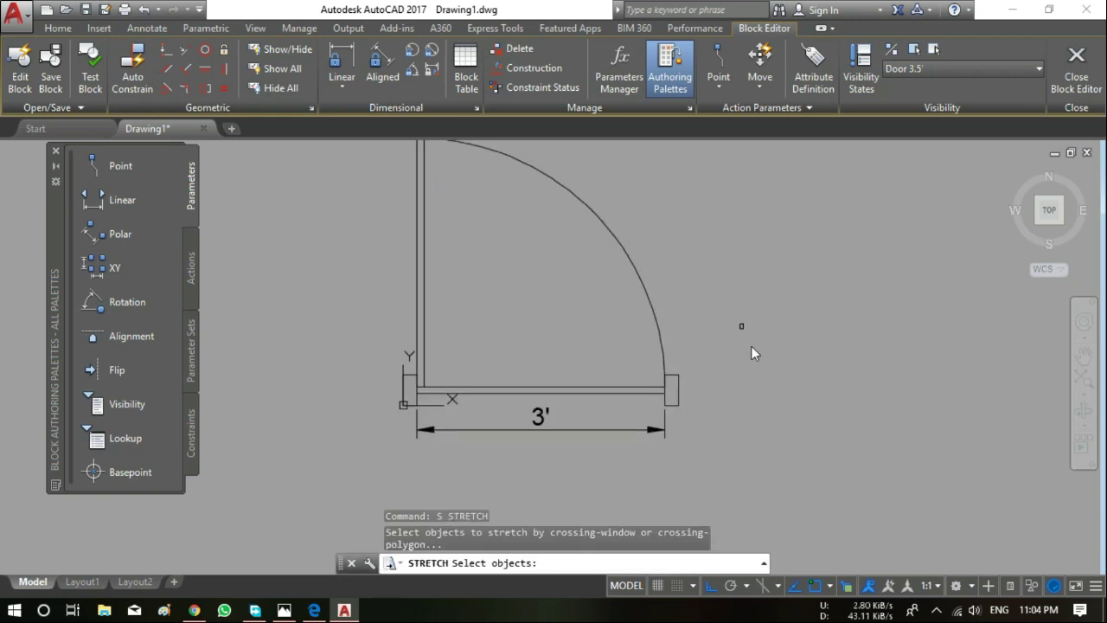
pyautogui.click(729, 302)
pyautogui.click(647, 454)
pyautogui.press('Return')
pyautogui.scroll(4, 646, 452)
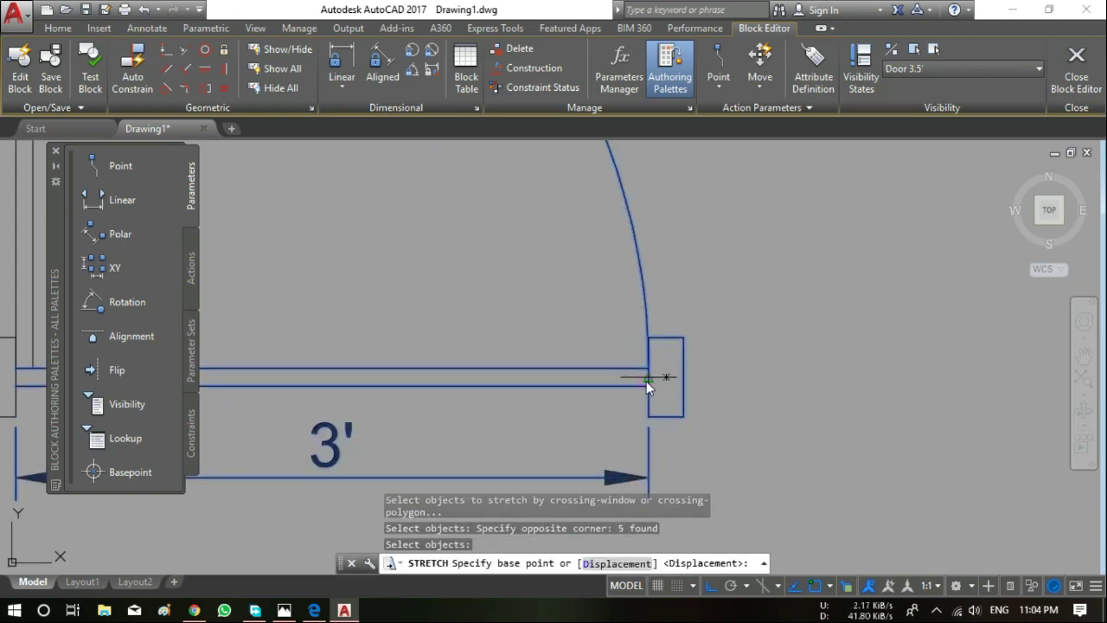
pyautogui.click(646, 381)
pyautogui.write('6')
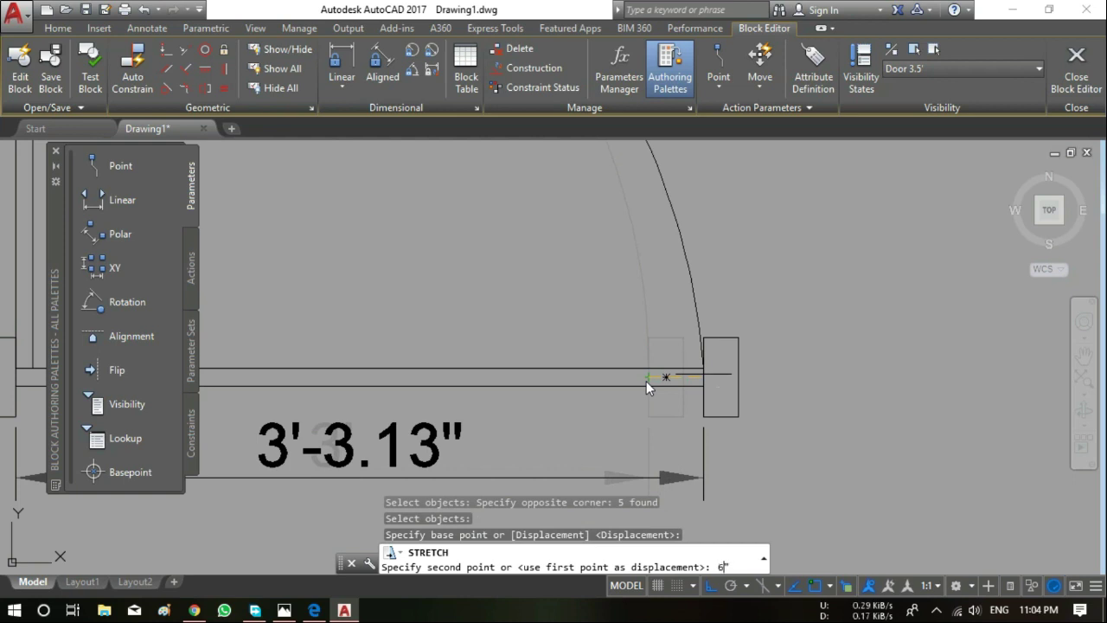
pyautogui.press('Return')
pyautogui.scroll(-3, 246, 550)
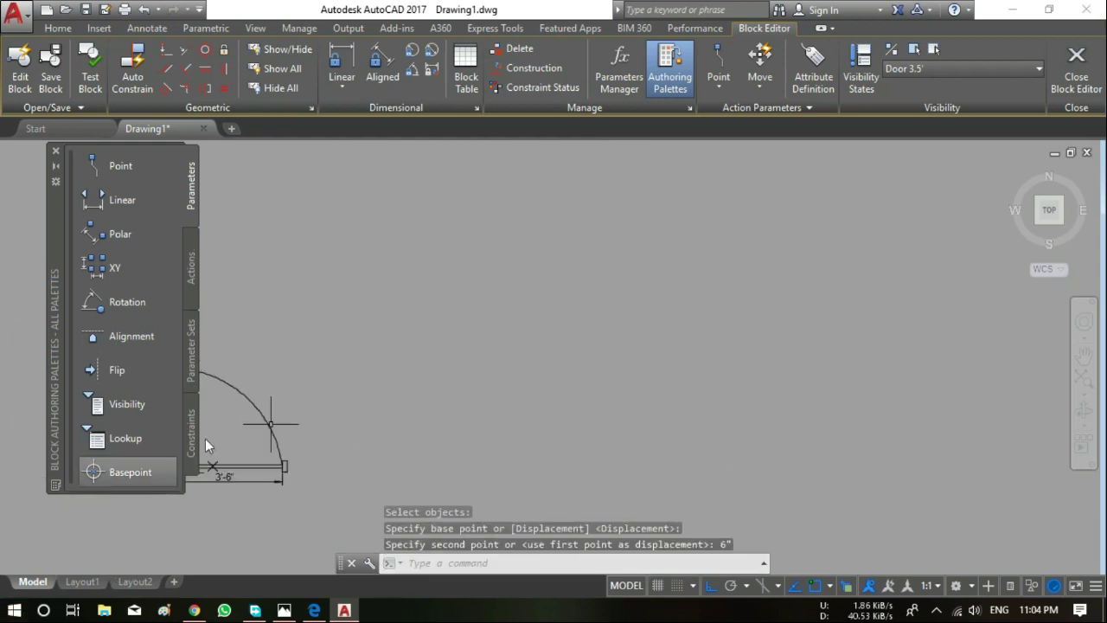
pyautogui.scroll(2, 630, 420)
pyautogui.scroll(3, 580, 383)
pyautogui.scroll(2, 581, 386)
# Stretch the top of the door leaf 6" to lengthen it
pyautogui.write('s')
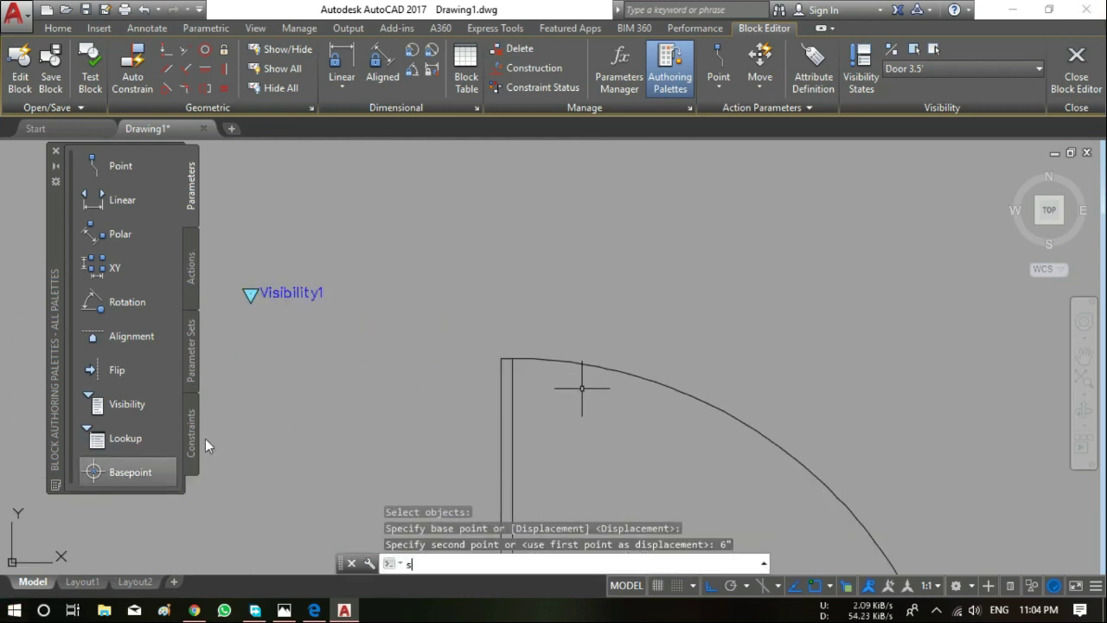
pyautogui.press('Return')
pyautogui.click(589, 294)
pyautogui.click(463, 406)
pyautogui.press('Return')
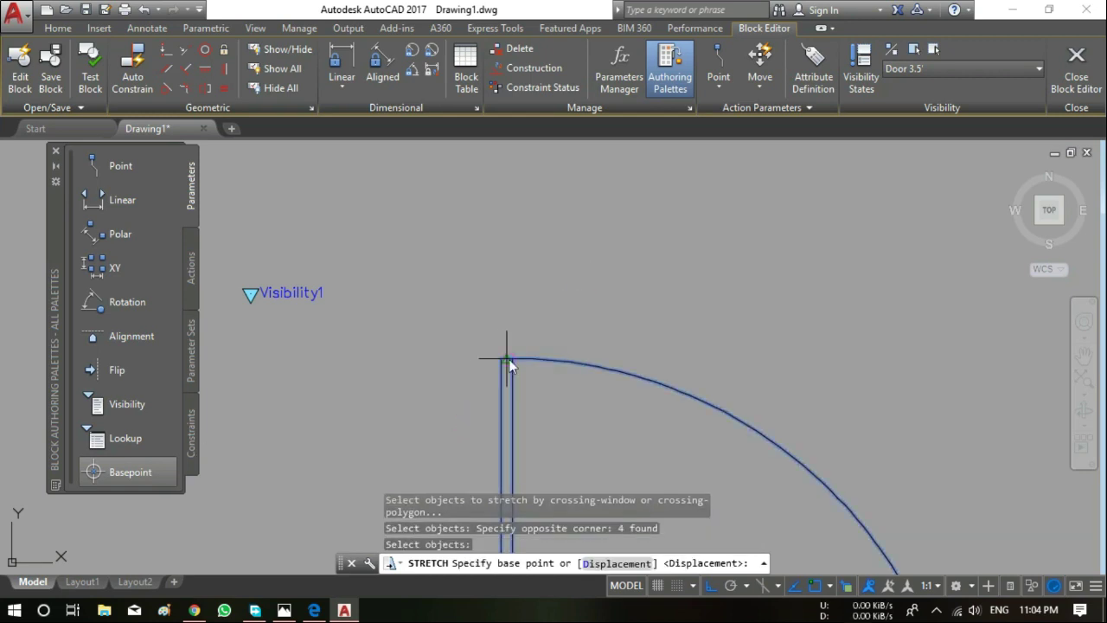
pyautogui.click(508, 358)
pyautogui.write('6"')
pyautogui.press('Return')
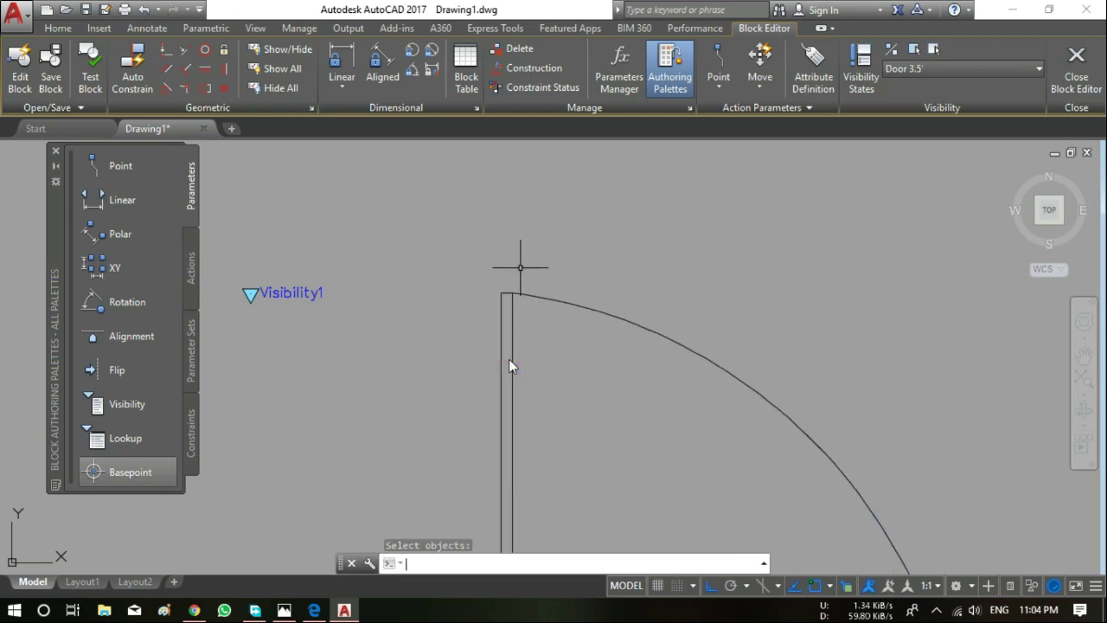
pyautogui.scroll(-3, 643, 386)
pyautogui.scroll(2, 676, 346)
# Replace the old swing arc with a Start-End-Direction arc from the right end to the leaf top
pyautogui.click(796, 296)
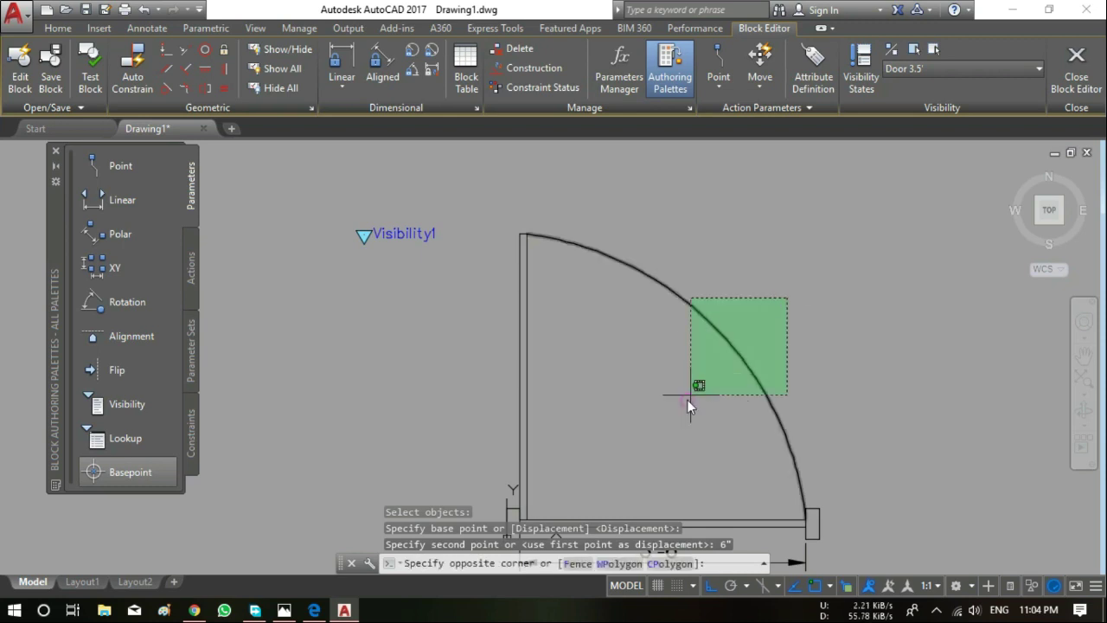
pyautogui.click(688, 396)
pyautogui.press('Delete')
pyautogui.click(68, 32)
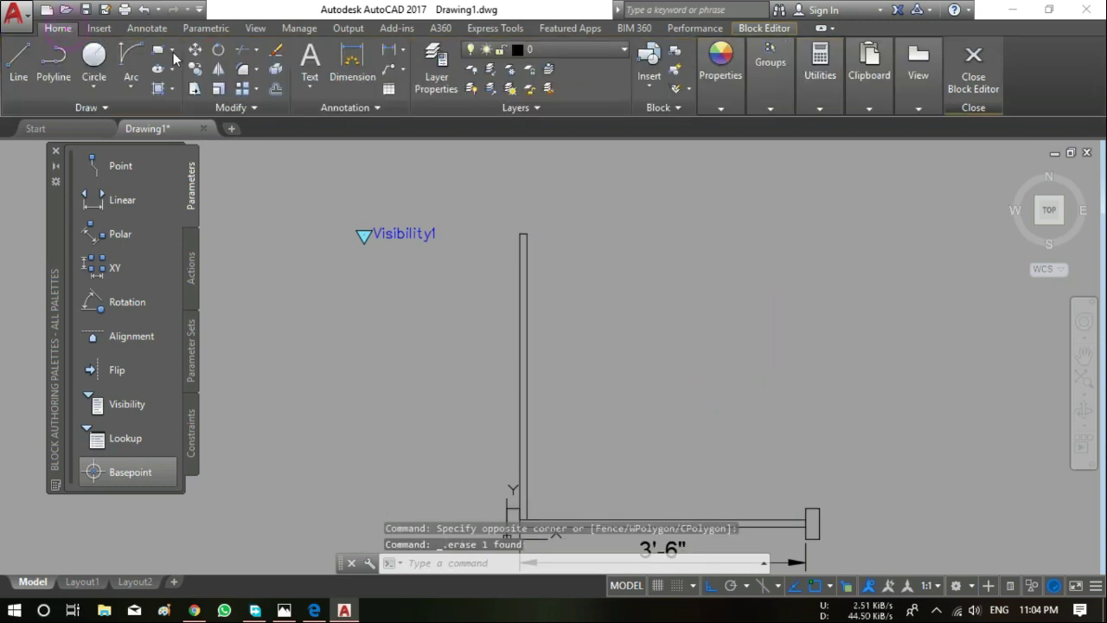
pyautogui.click(128, 57)
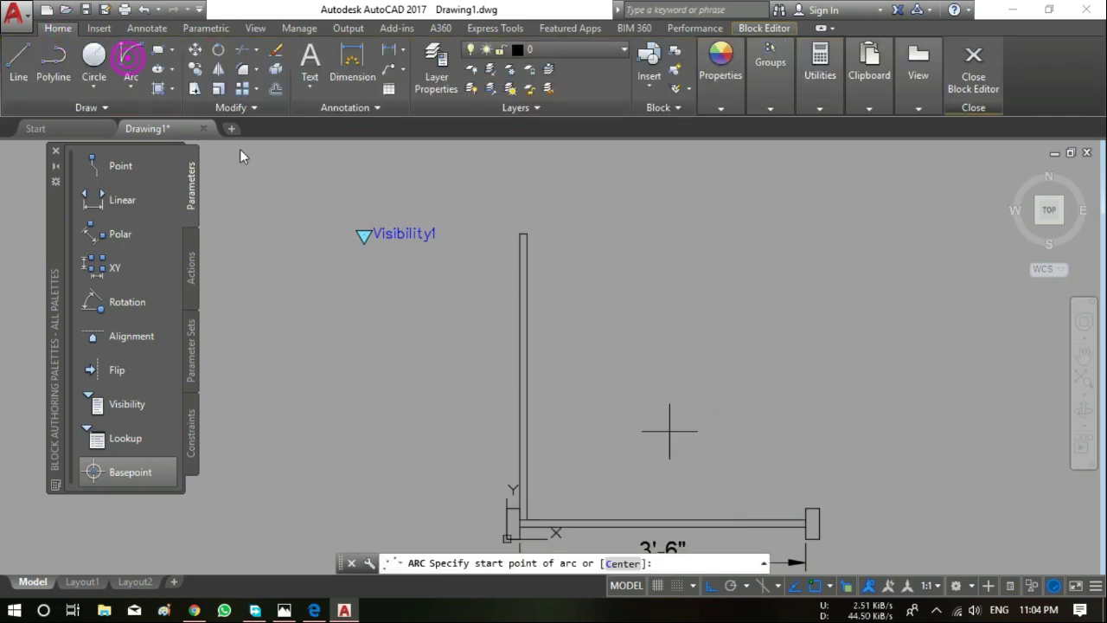
pyautogui.click(807, 520)
pyautogui.write('e')
pyautogui.press('Return')
pyautogui.click(524, 234)
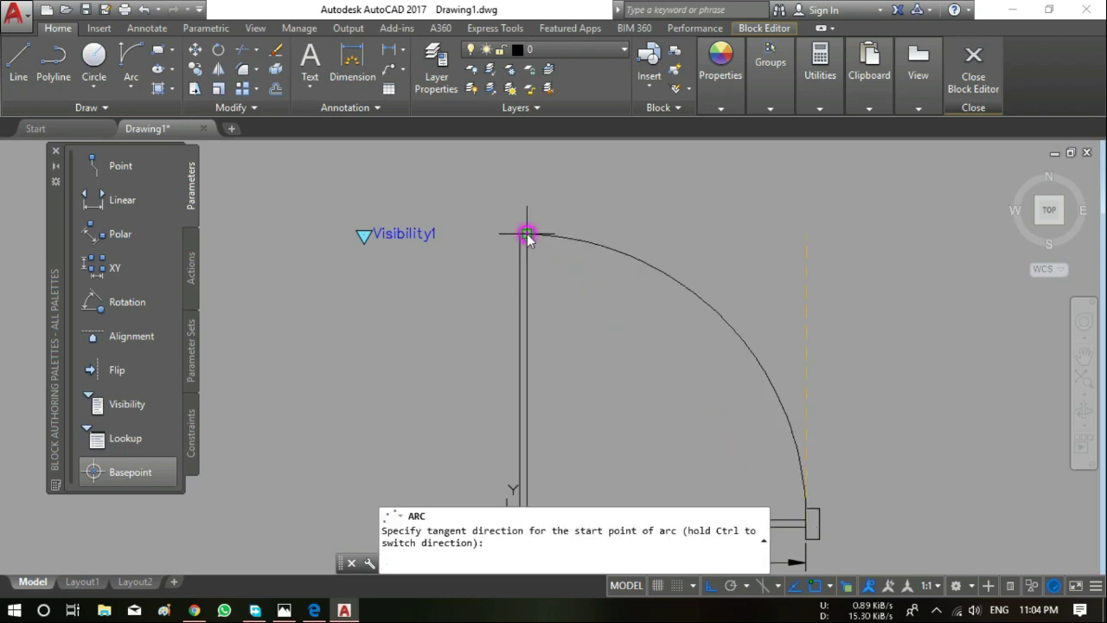
pyautogui.click(796, 245)
pyautogui.scroll(-2, 795, 245)
pyautogui.scroll(2, 797, 245)
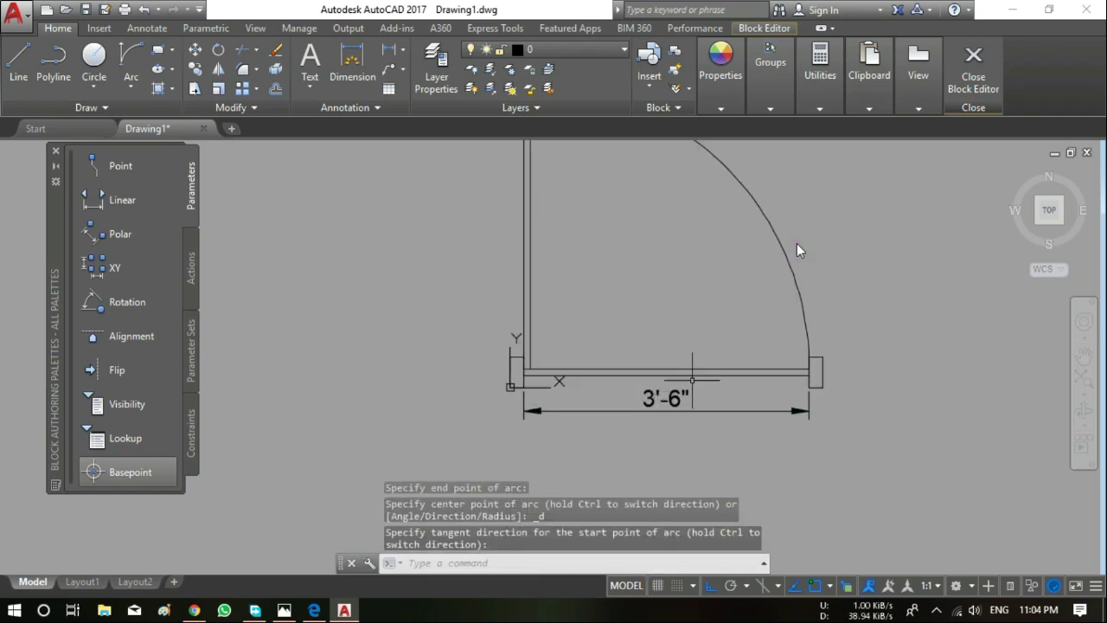
pyautogui.scroll(-2, 797, 245)
# Keep Door 3.5' as the current visibility state
pyautogui.click(763, 27)
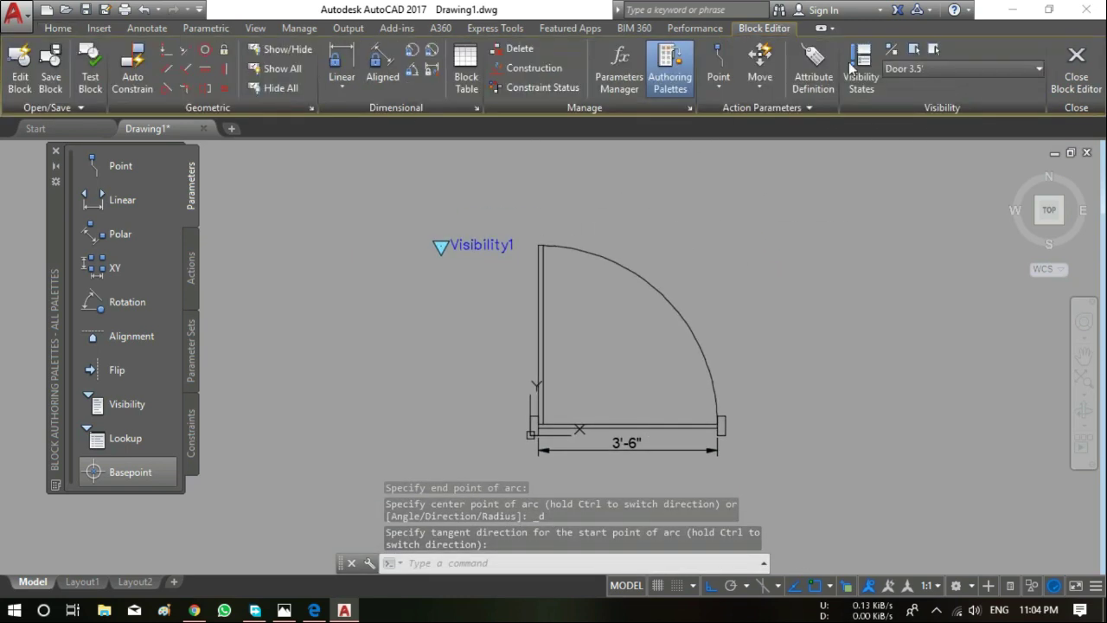
pyautogui.click(945, 76)
pyautogui.click(945, 73)
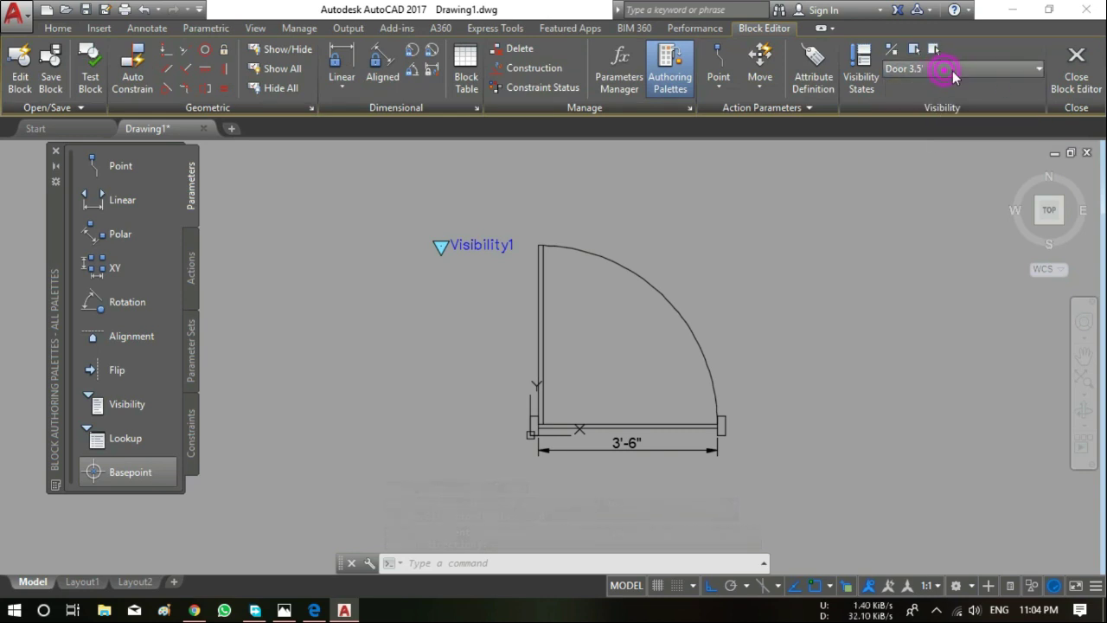
# Save the door block edits, then use INSERT (I) to choose the door block for insertion
pyautogui.click(1073, 76)
pyautogui.click(569, 272)
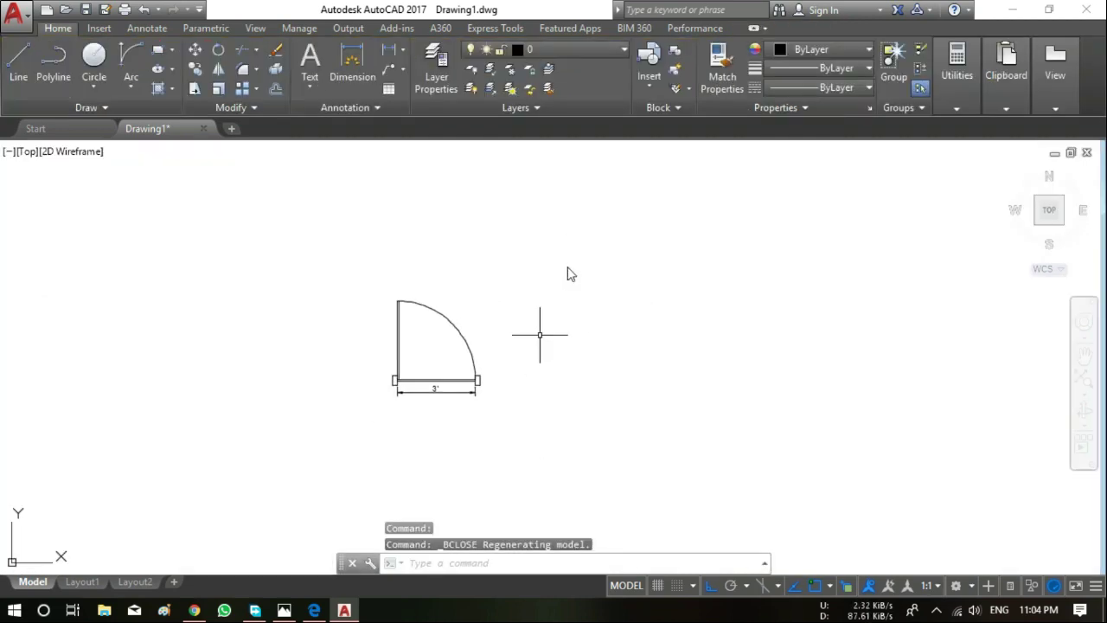
pyautogui.write('i')
pyautogui.press('Return')
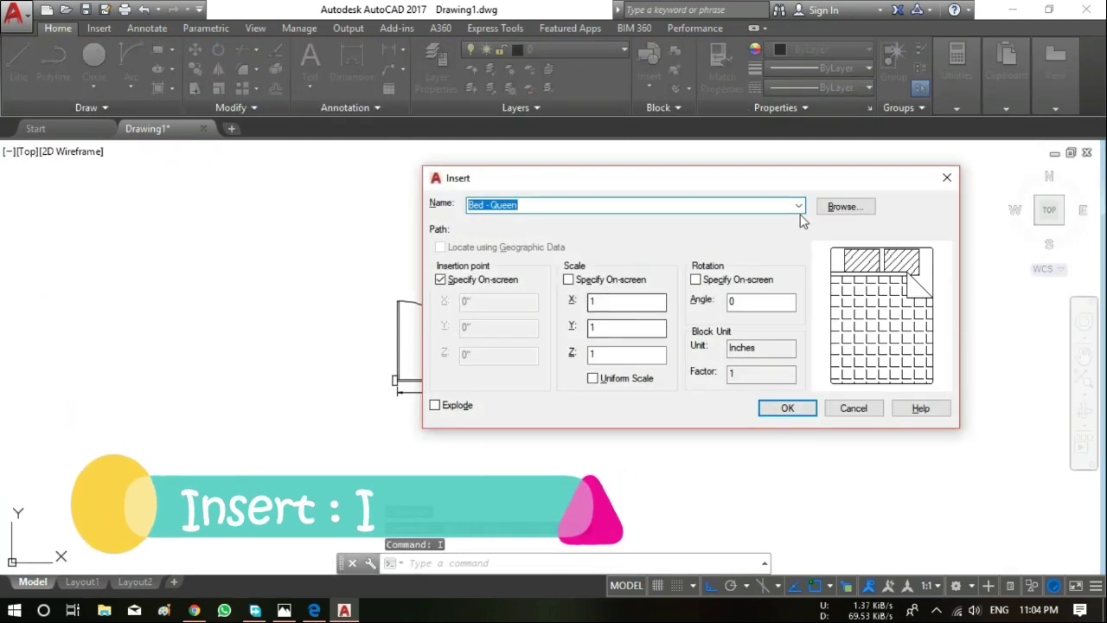
pyautogui.click(799, 207)
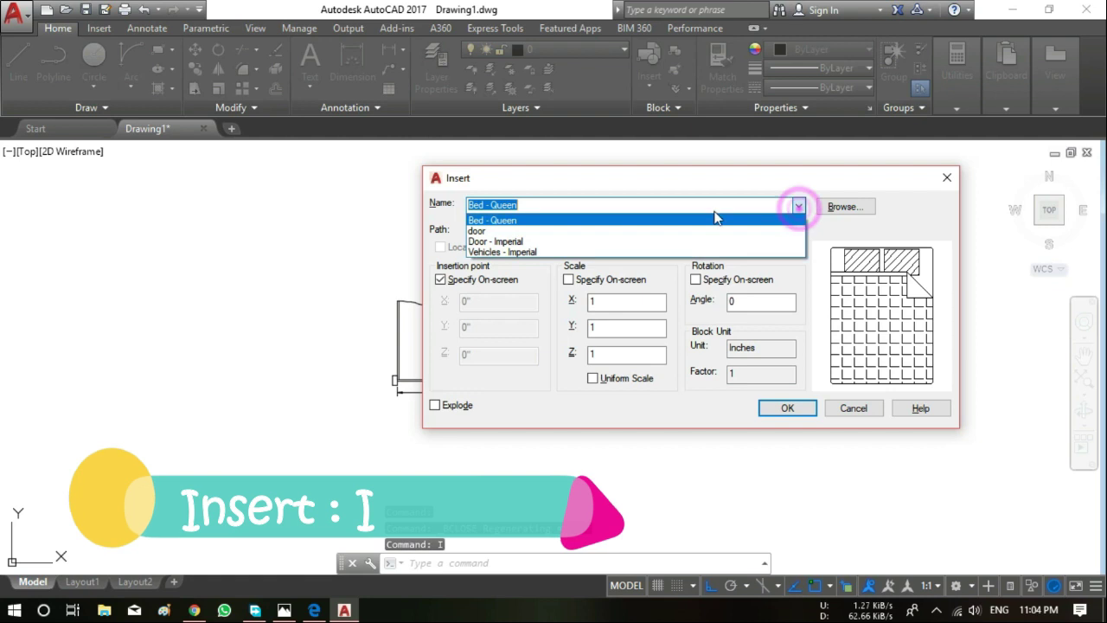
pyautogui.click(489, 232)
pyautogui.click(798, 407)
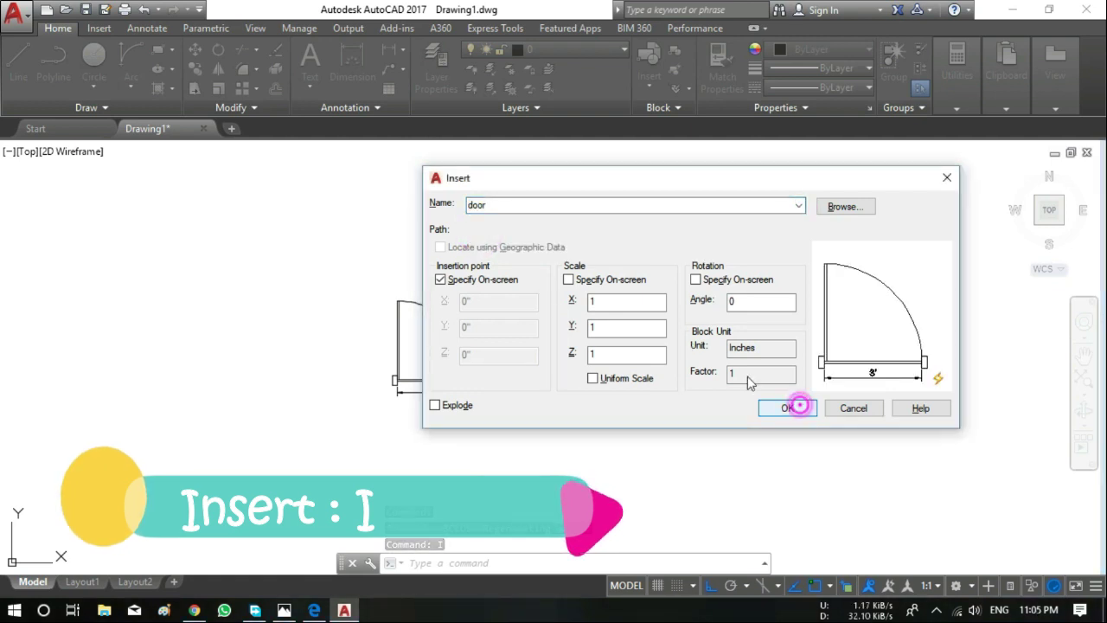
pyautogui.click(782, 407)
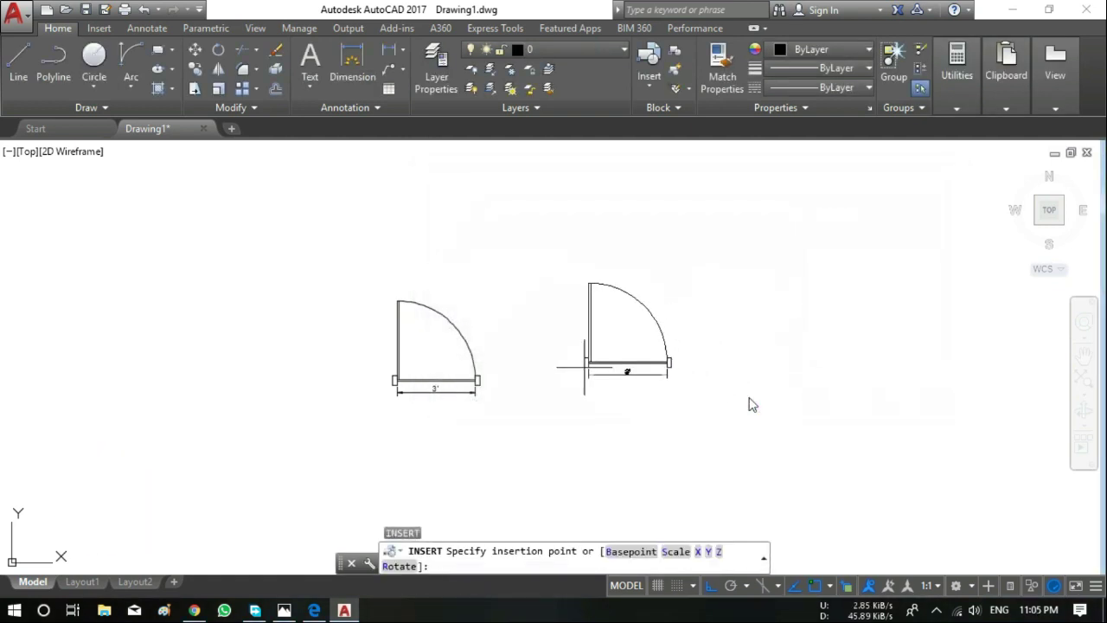
# Place the second door to the right of the first, then select the new door
pyautogui.click(569, 386)
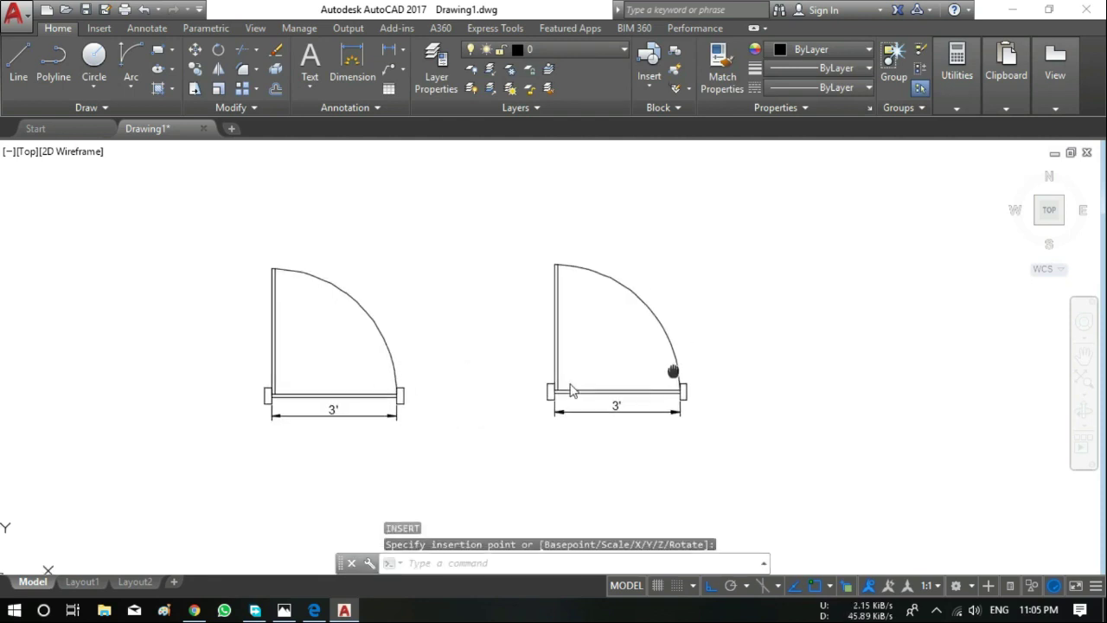
pyautogui.scroll(4, 569, 389)
pyautogui.click(741, 307)
pyautogui.moveTo(584, 343); pyautogui.dragTo(653, 370, button='middle')
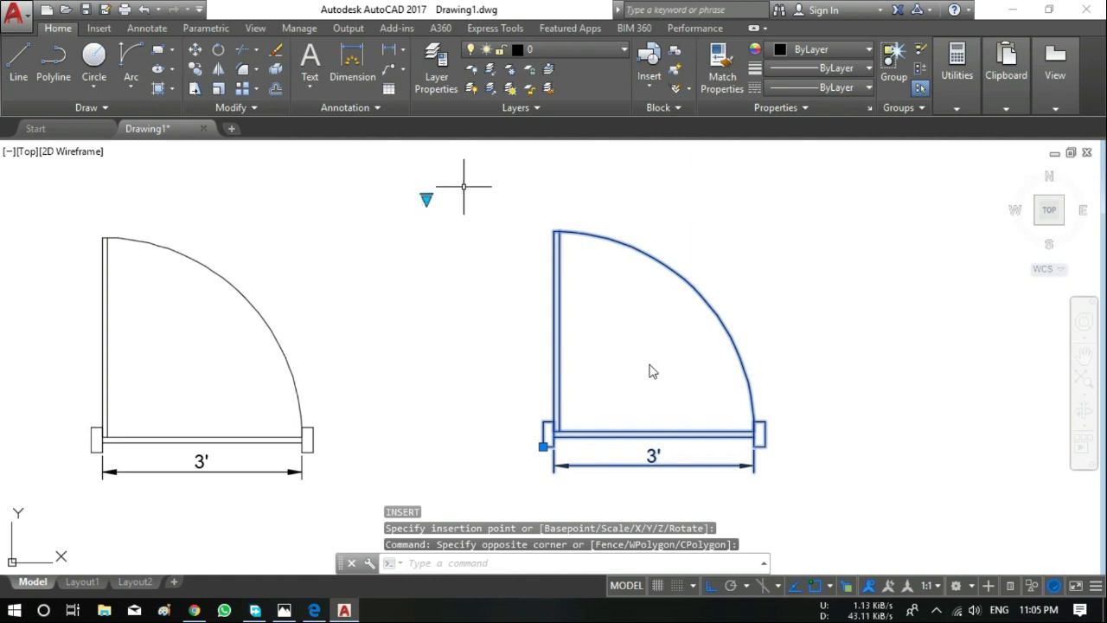
# Switch the new door to Door 2.5', then to Door 3.5', making it 3'-6" wide
pyautogui.click(425, 198)
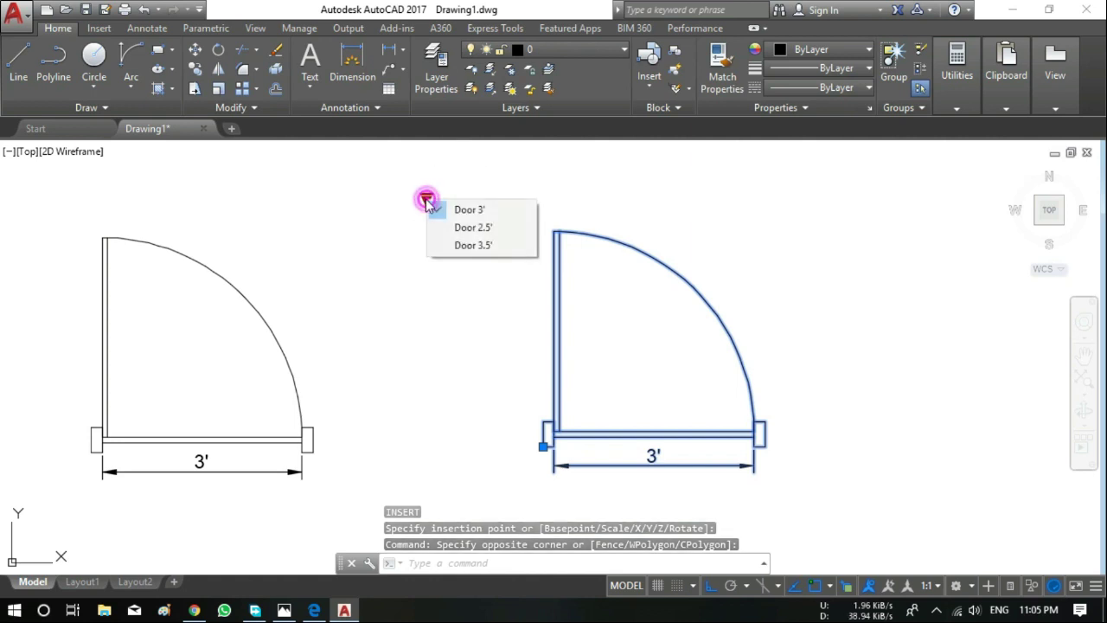
pyautogui.click(464, 230)
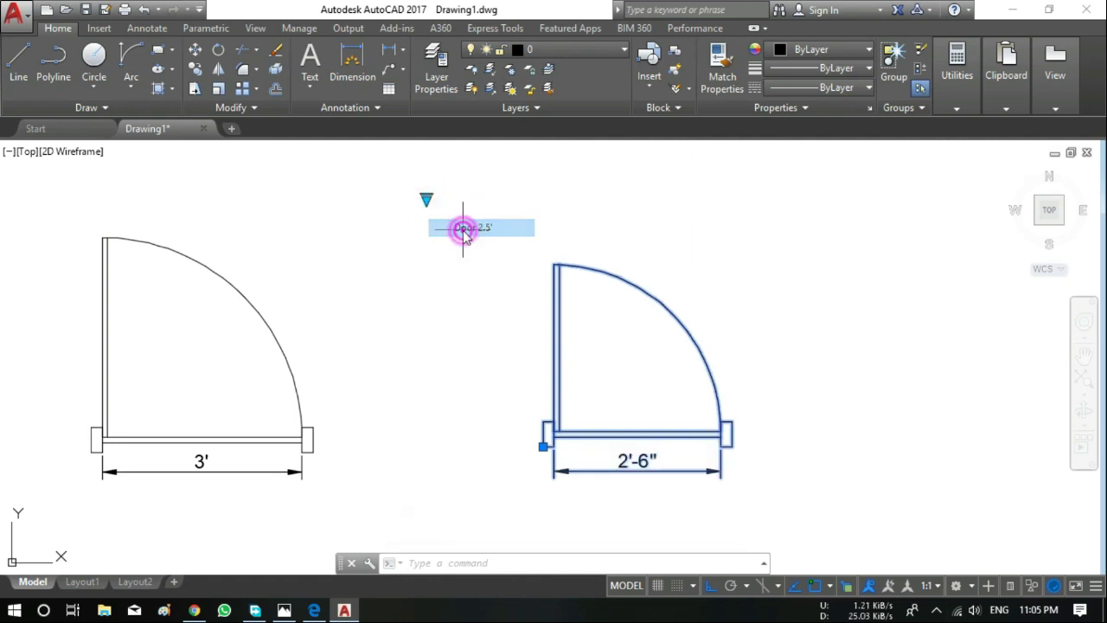
pyautogui.click(426, 199)
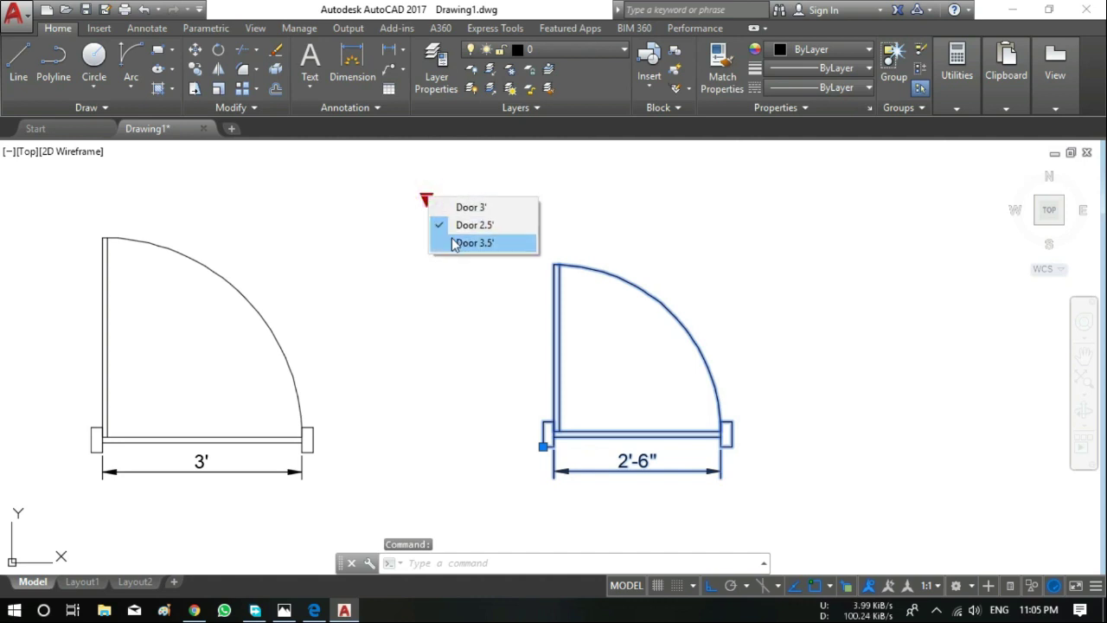
pyautogui.click(453, 242)
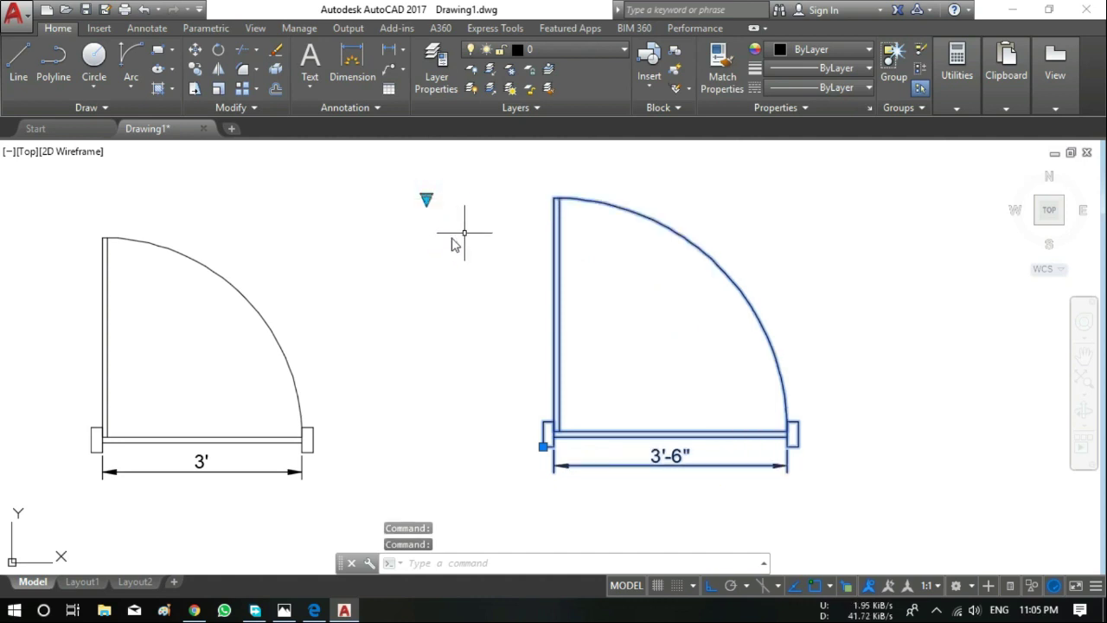